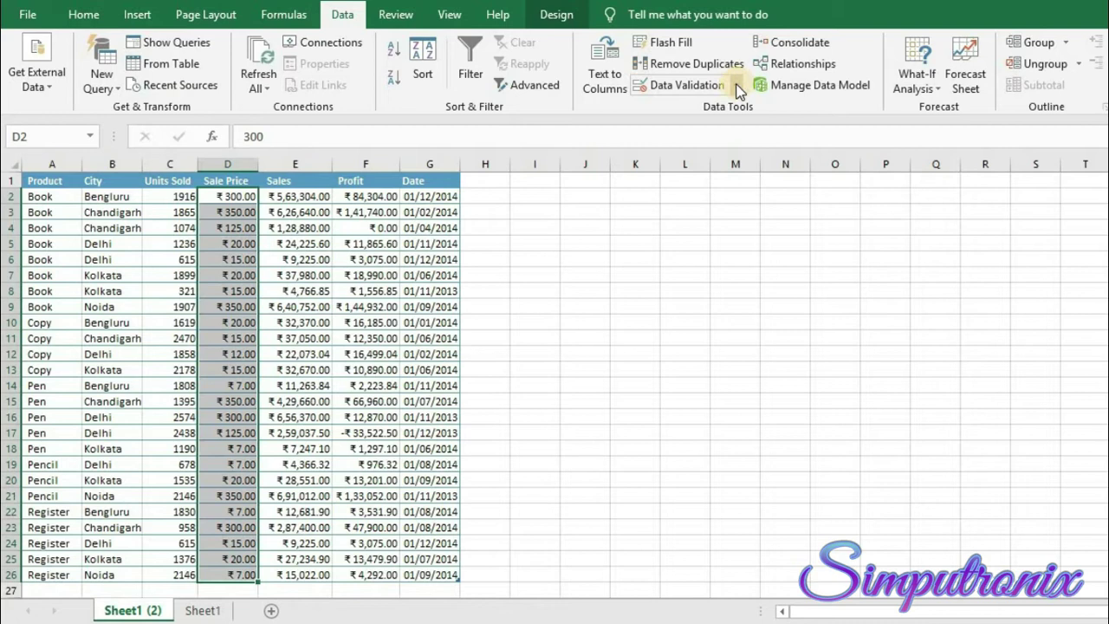
left_click(740, 90)
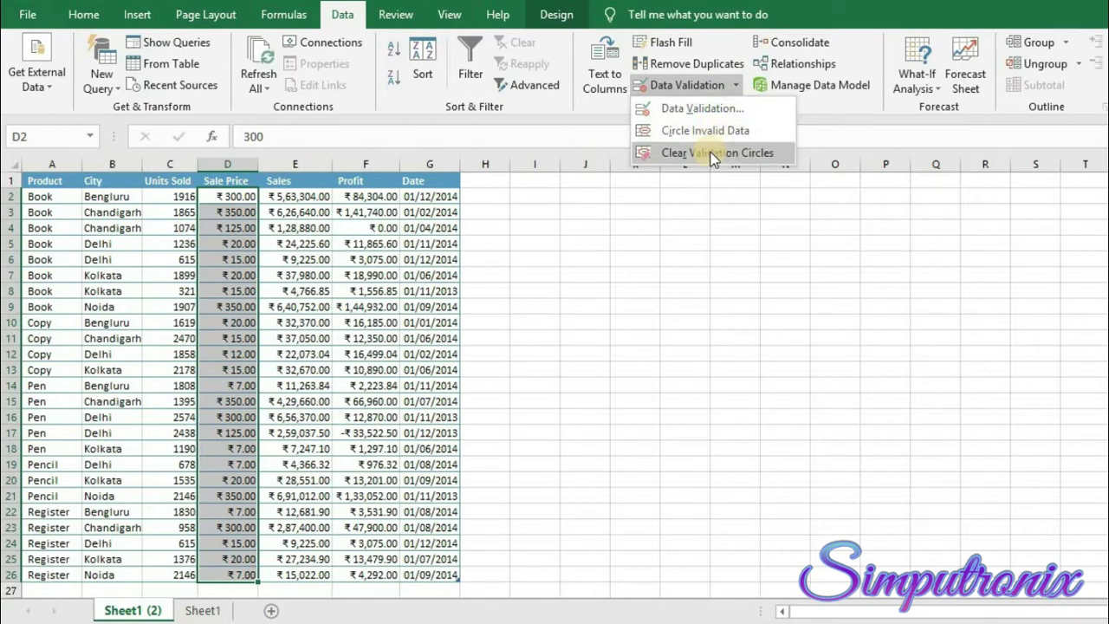
left_click(711, 111)
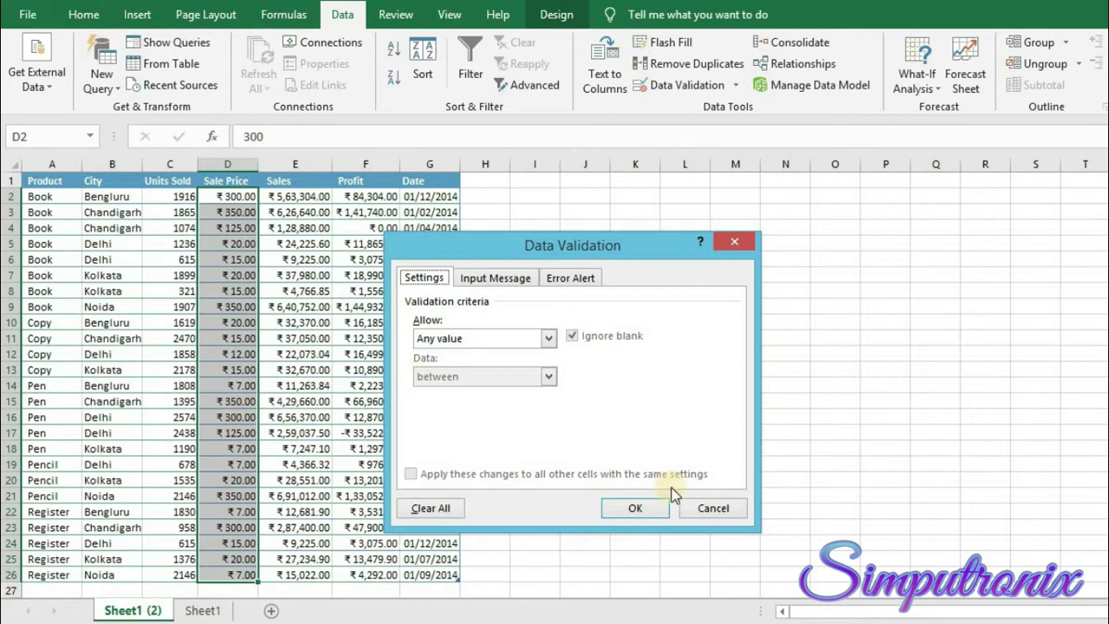
left_click(713, 508)
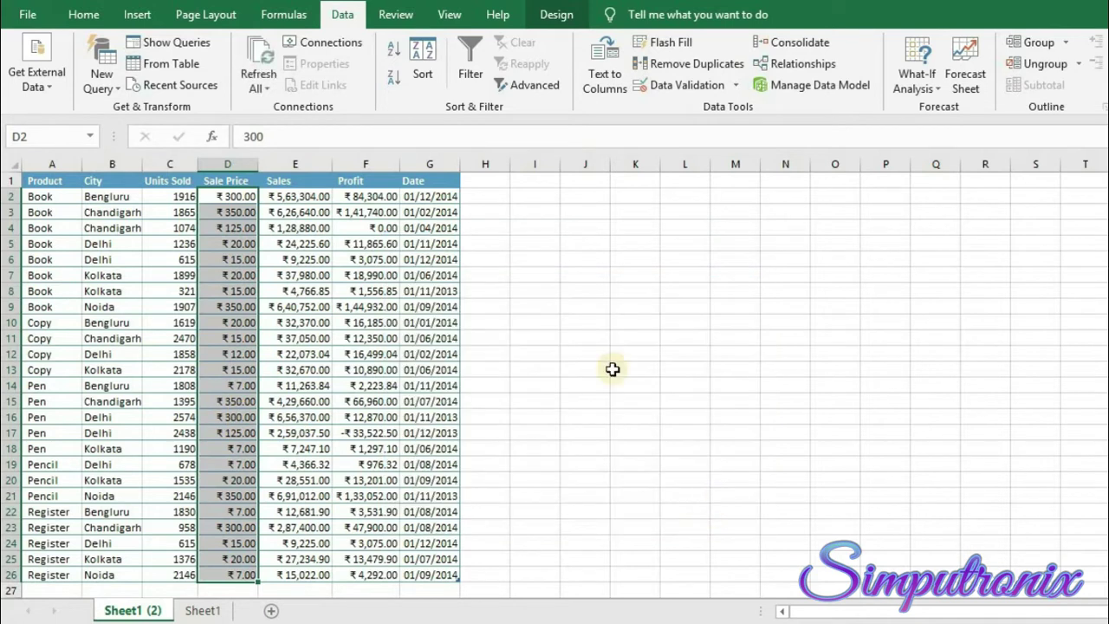
Step: Select the empty cells I5:I11 and open the data validation settings for them
left_click(524, 244)
left_click_drag(524, 245, 517, 343)
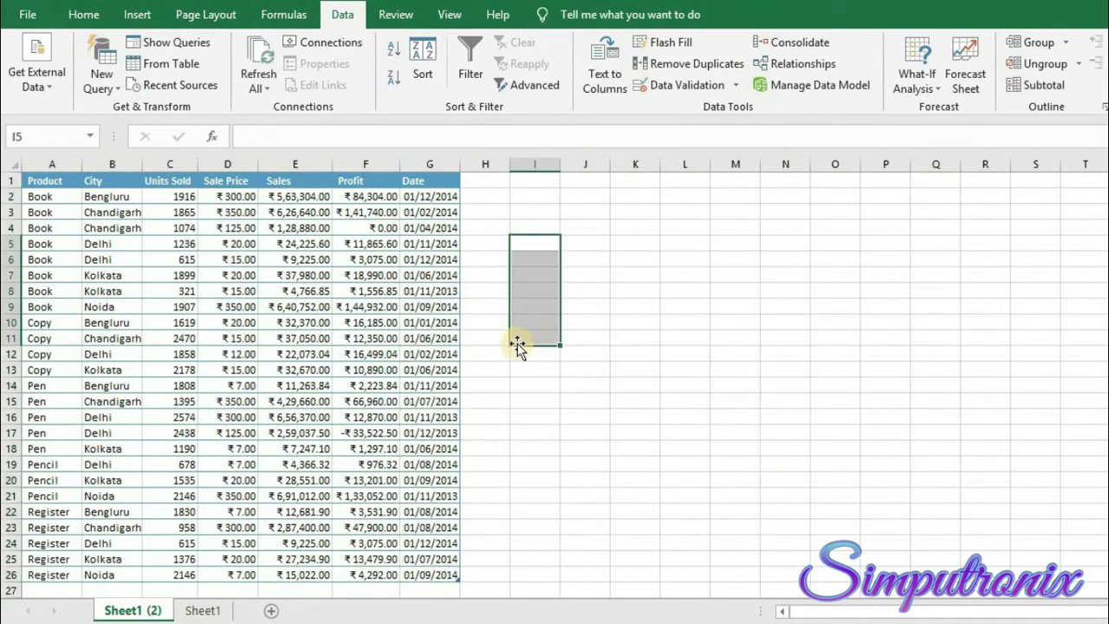
left_click(736, 85)
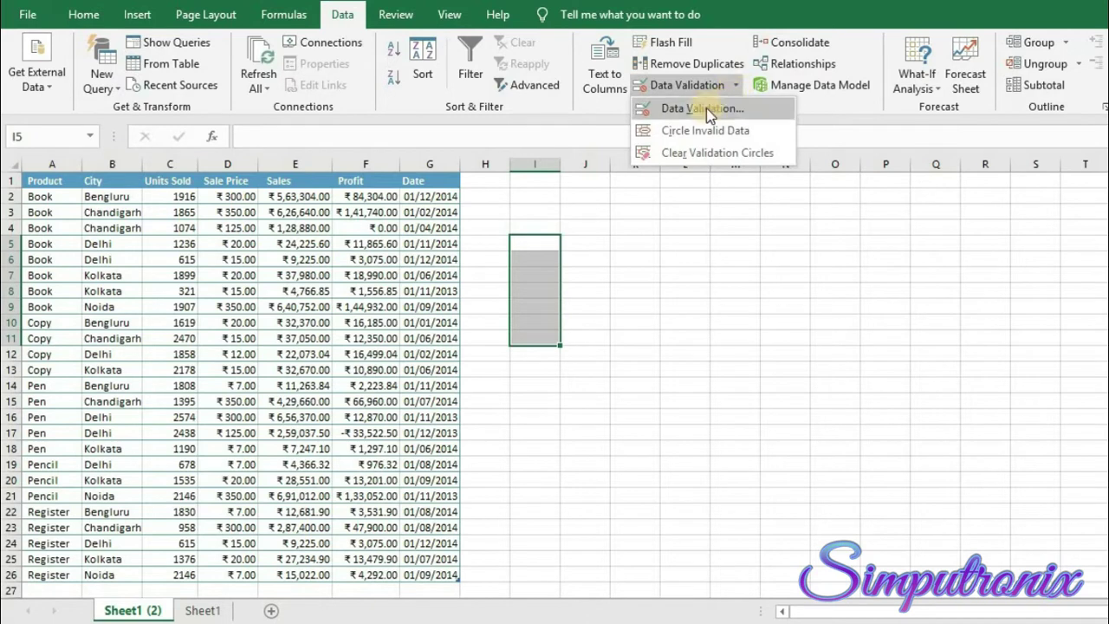
left_click(703, 108)
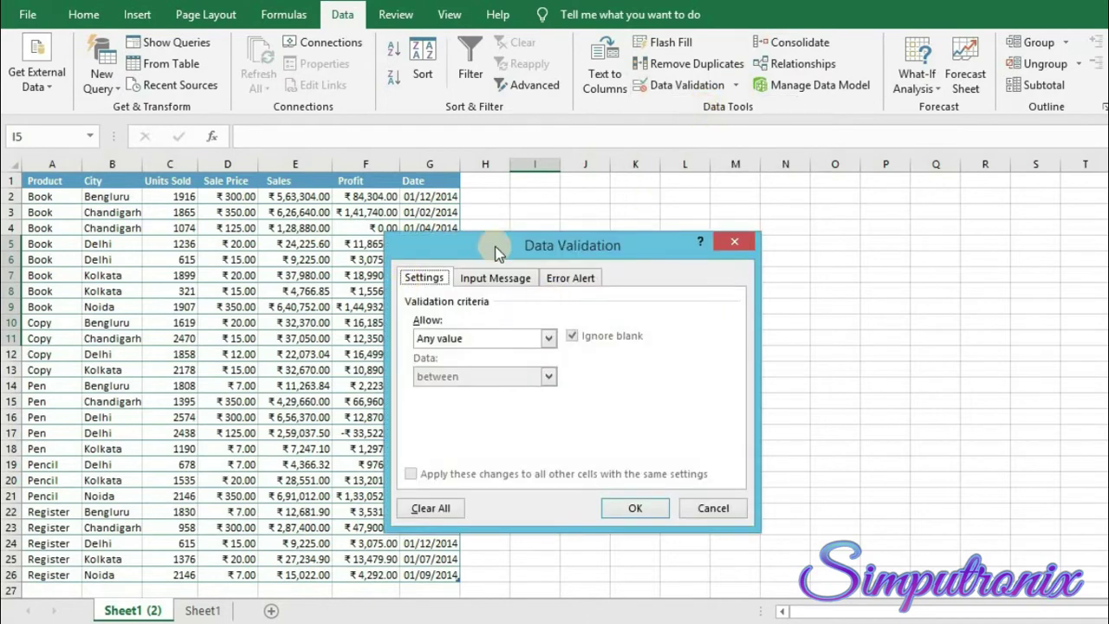
left_click(495, 248)
left_click_drag(495, 247, 665, 251)
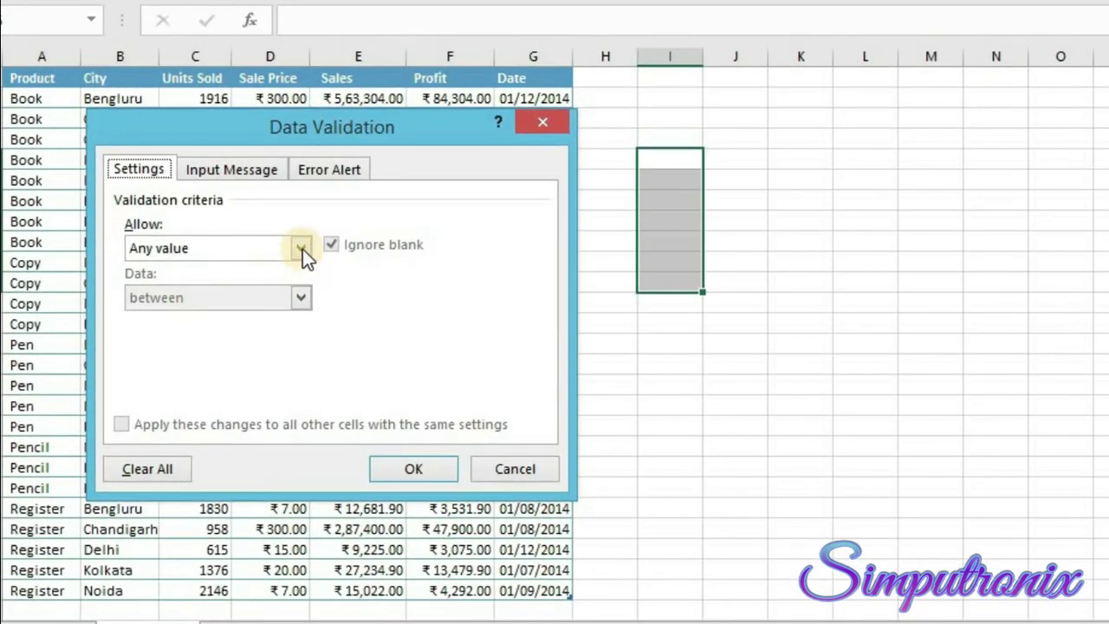
Step: Review the allowed value types and set the validation criteria to allow whole numbers
left_click(194, 250)
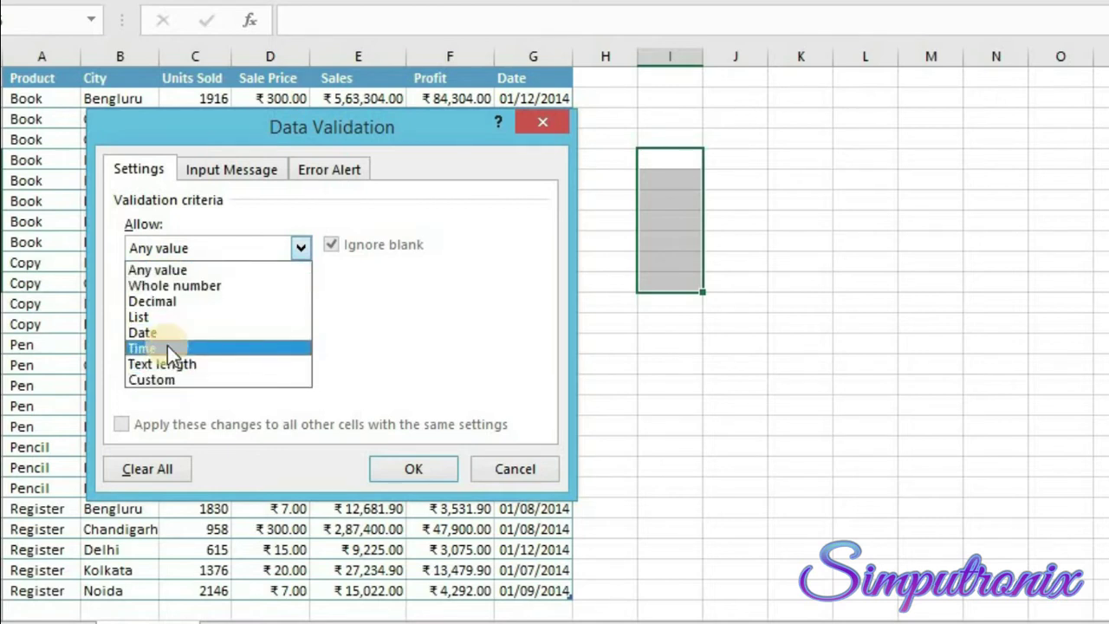
left_click(241, 139)
left_click_drag(241, 140, 762, 119)
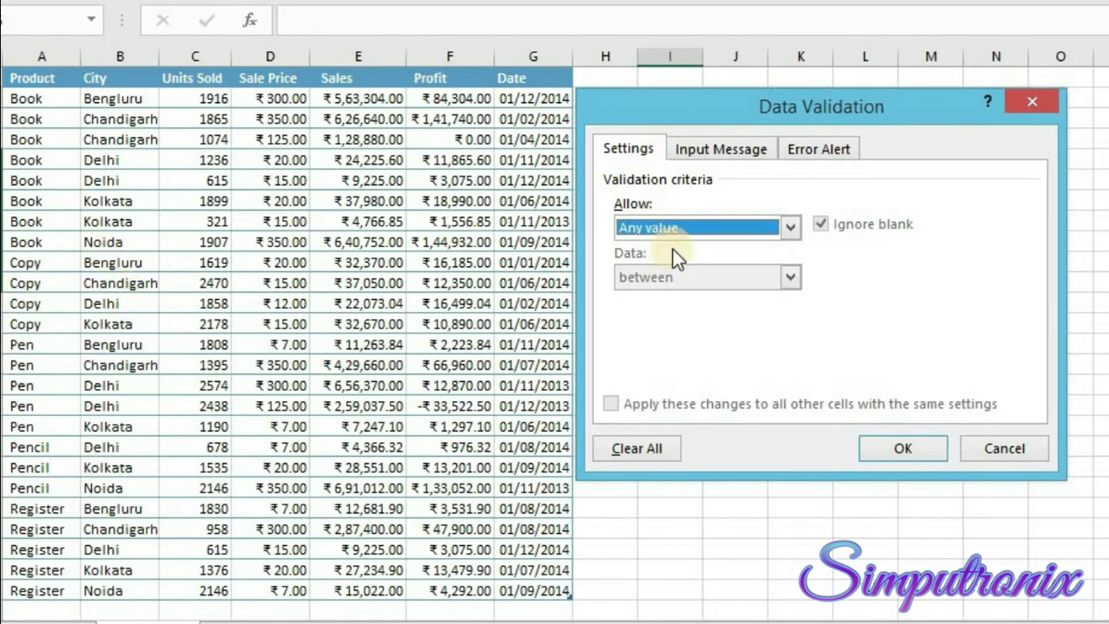
left_click(673, 225)
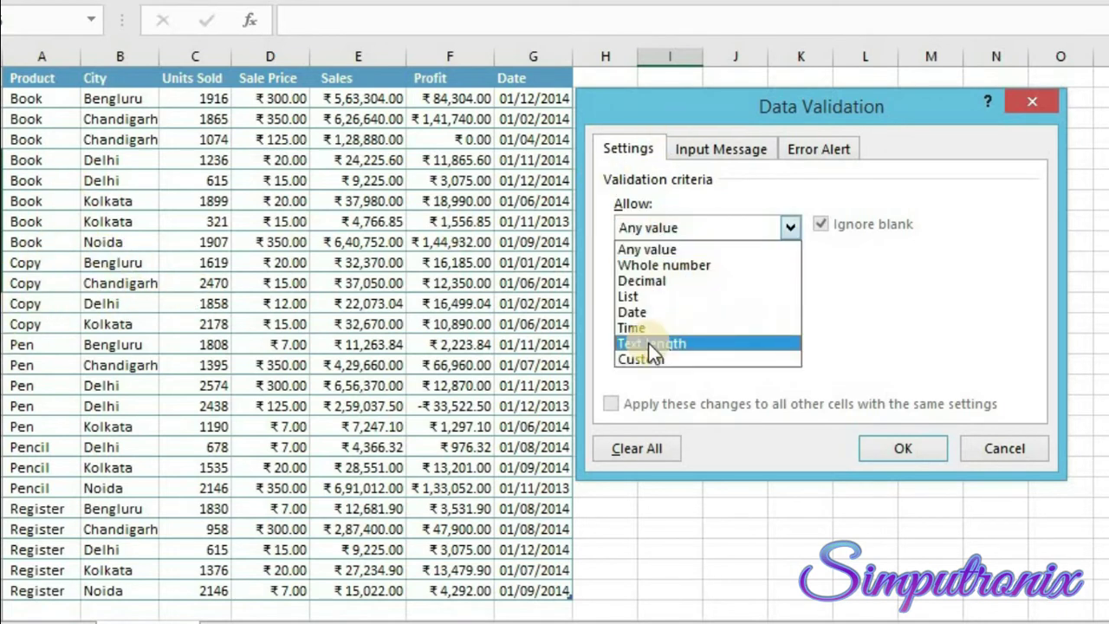
left_click(714, 109)
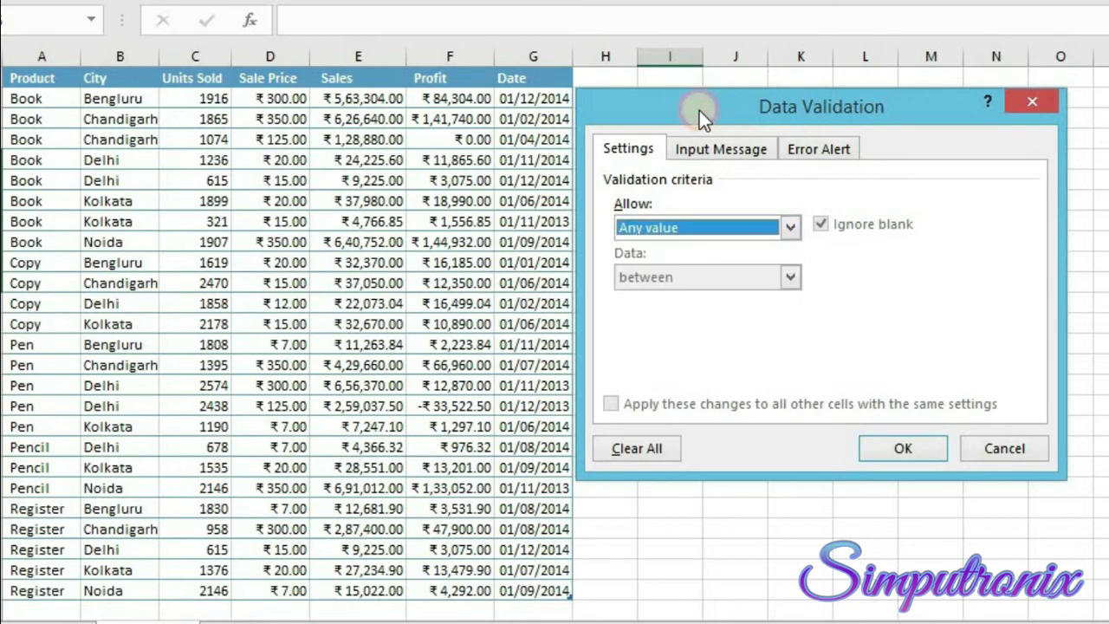
left_click_drag(699, 110, 258, 94)
left_click(349, 211)
left_click(263, 250)
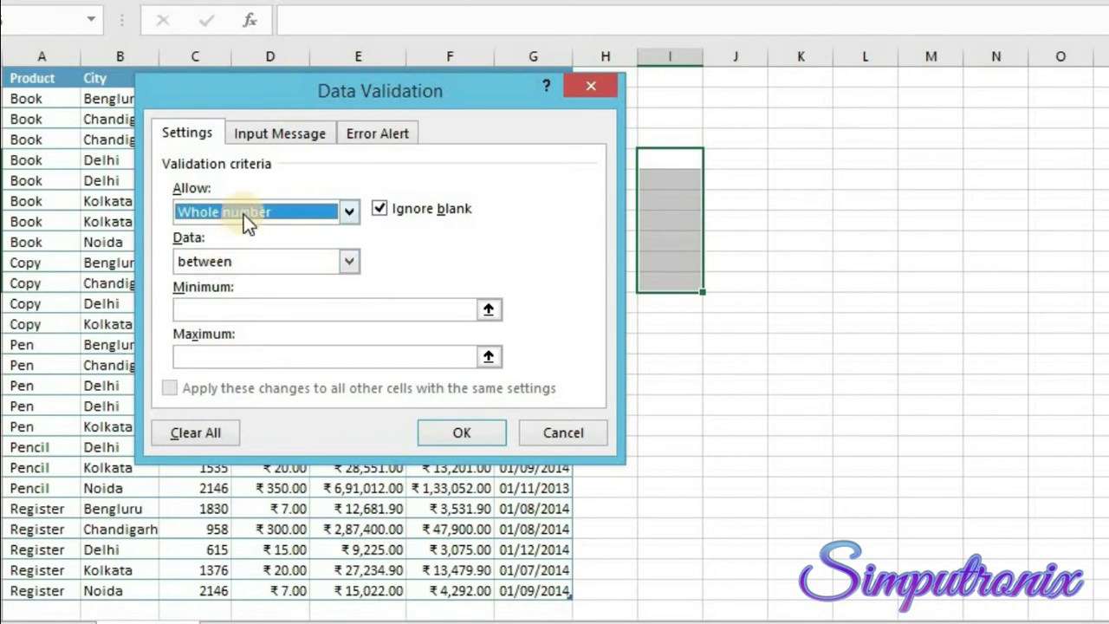
Step: Restrict the whole numbers to between a minimum of 50 and a maximum of 100
left_click(212, 263)
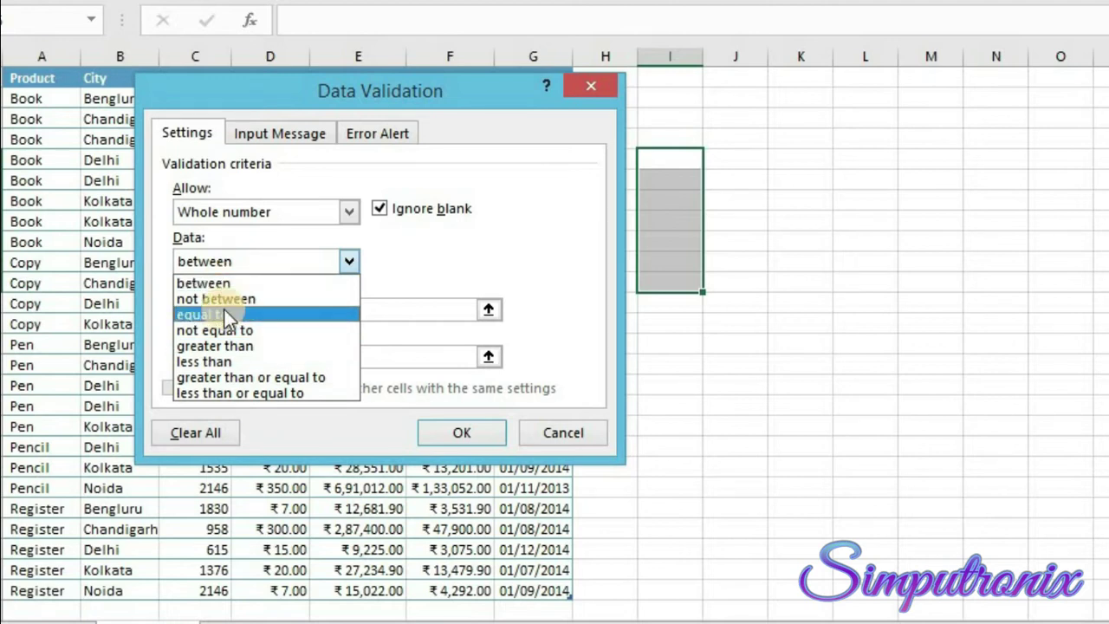
left_click(222, 285)
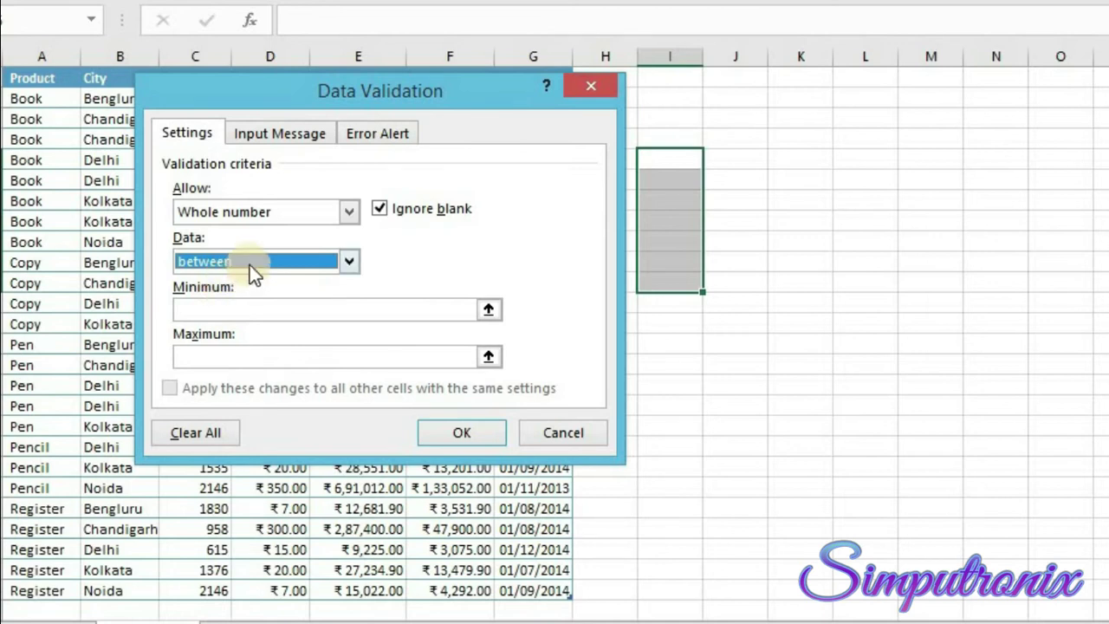
left_click(250, 265)
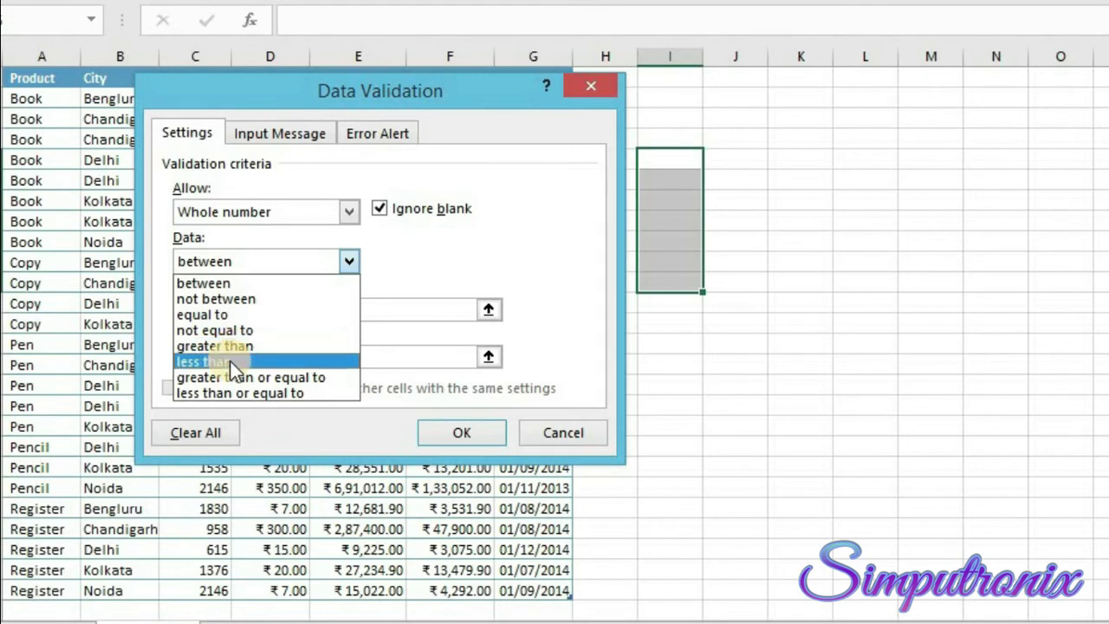
left_click(219, 282)
left_click(200, 314)
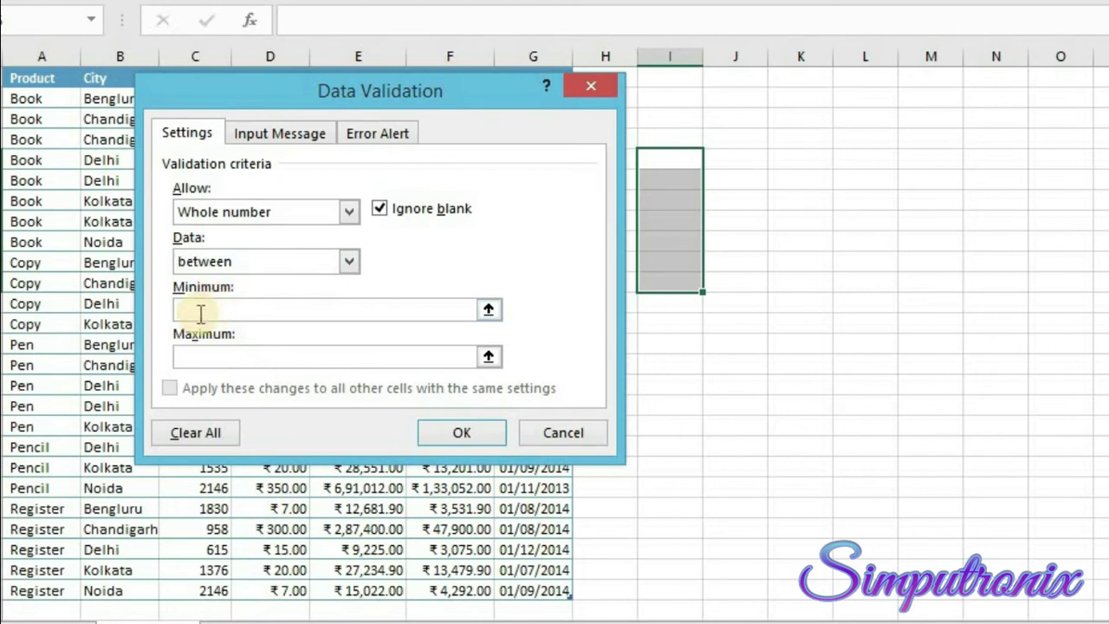
type("50")
left_click(192, 362)
type("1000")
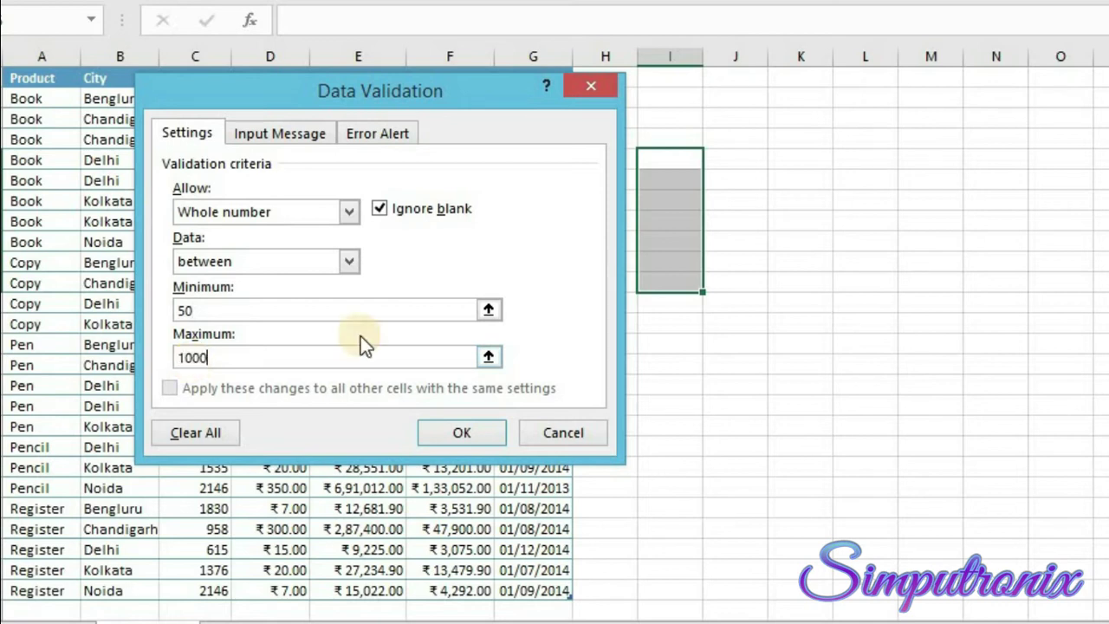
key("BackSpace")
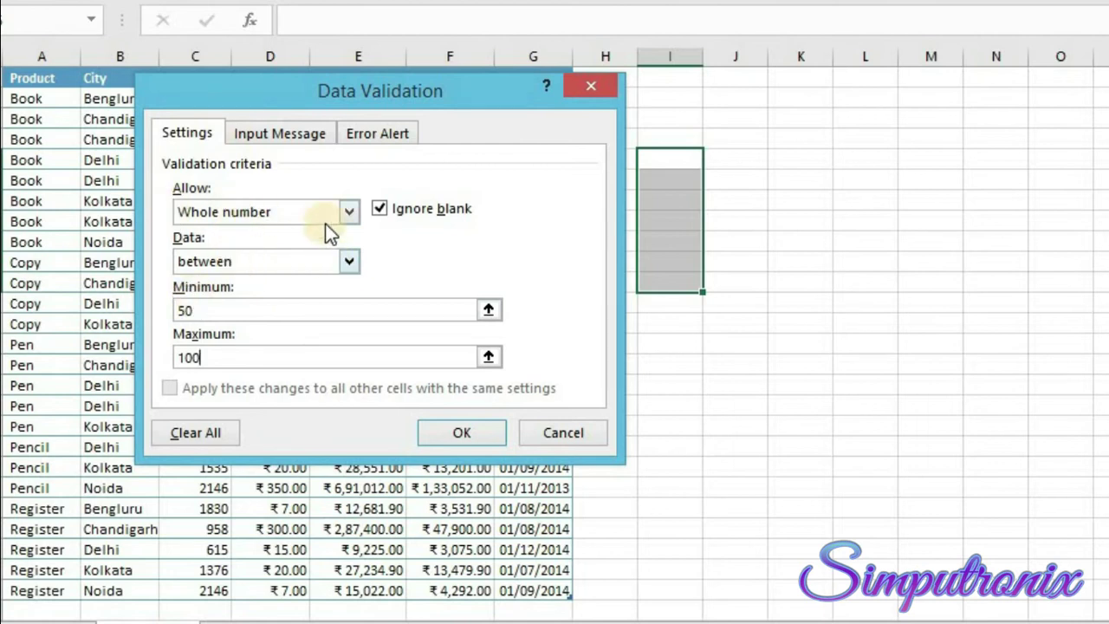
Step: Add an input message titled "Input Value" with the text "Enter a value between 50-100"
left_click(284, 137)
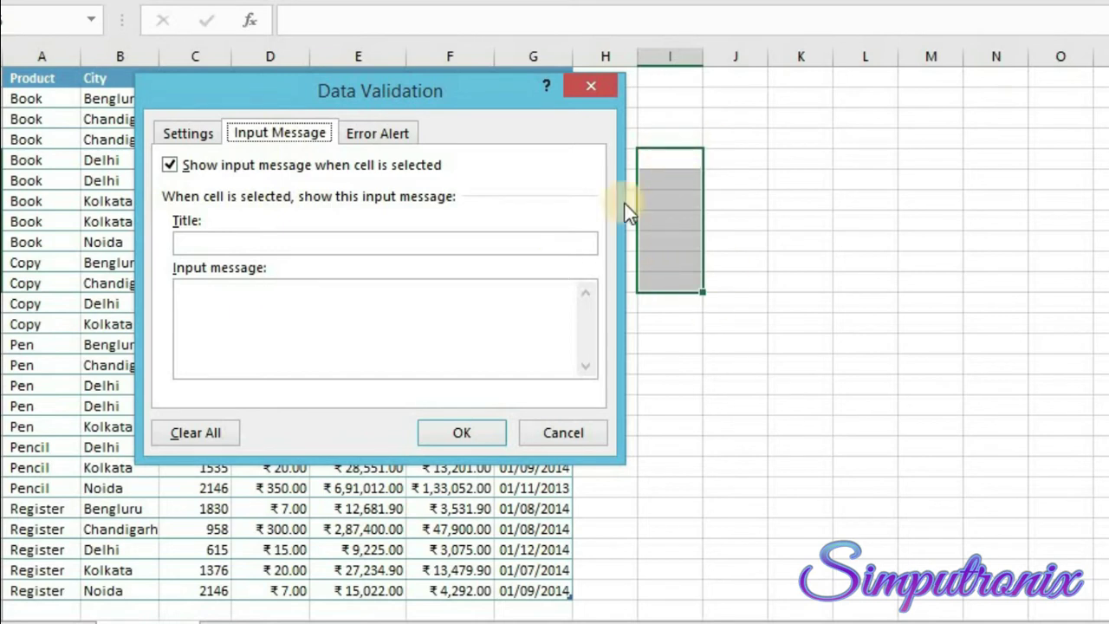
left_click(276, 247)
type("iNPUT")
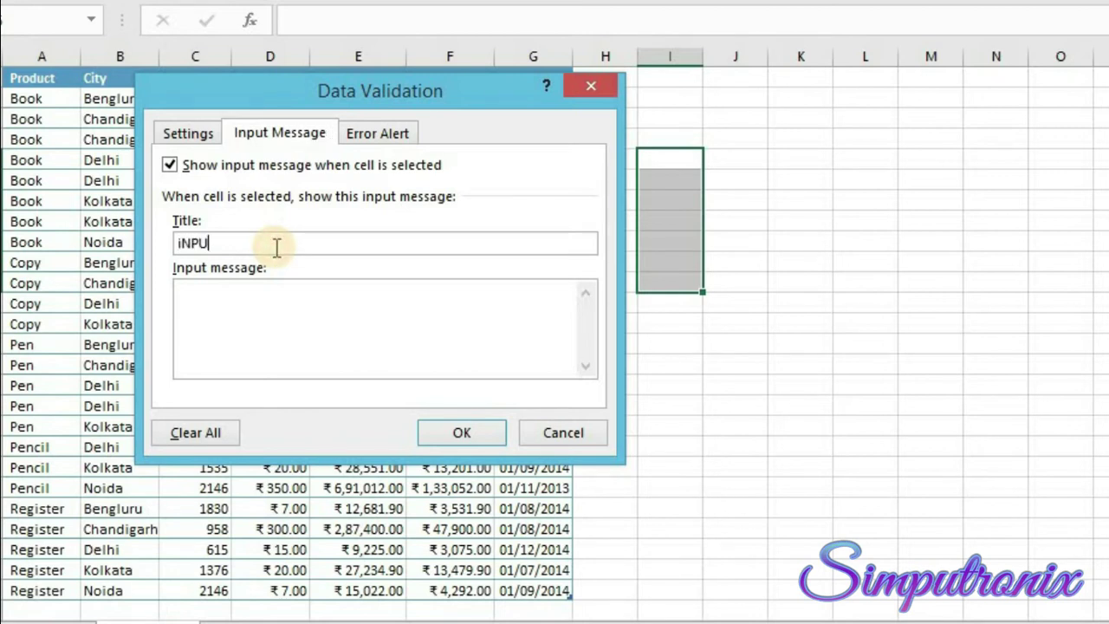
key("BackSpace")
key("BackSpace")
key("BackSpace")
key("BackSpace")
key("BackSpace")
type("Input Value")
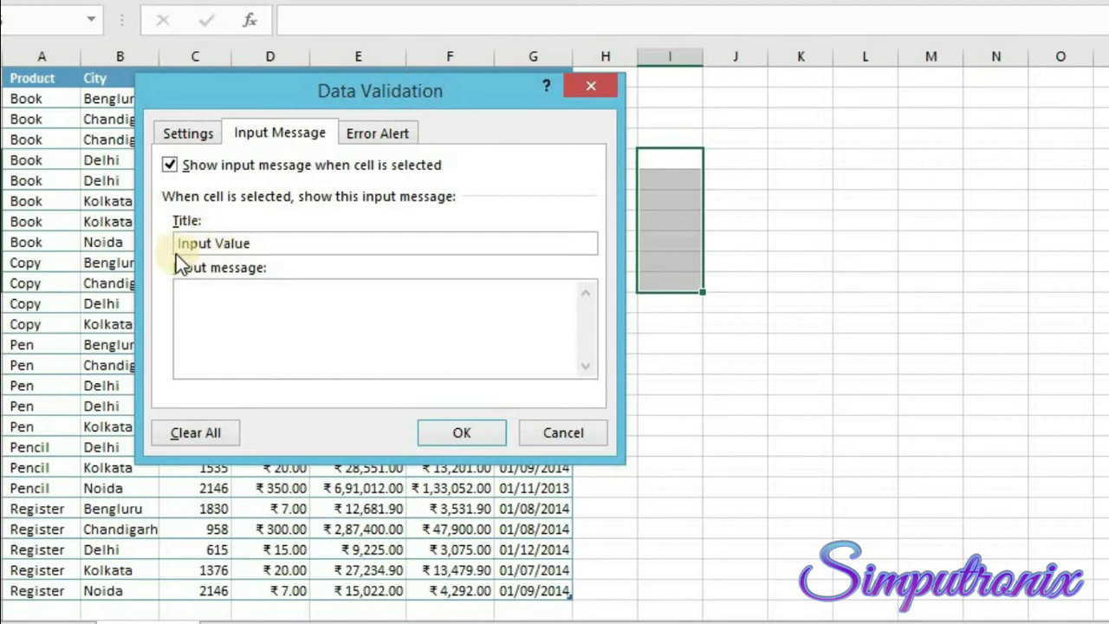
left_click(221, 312)
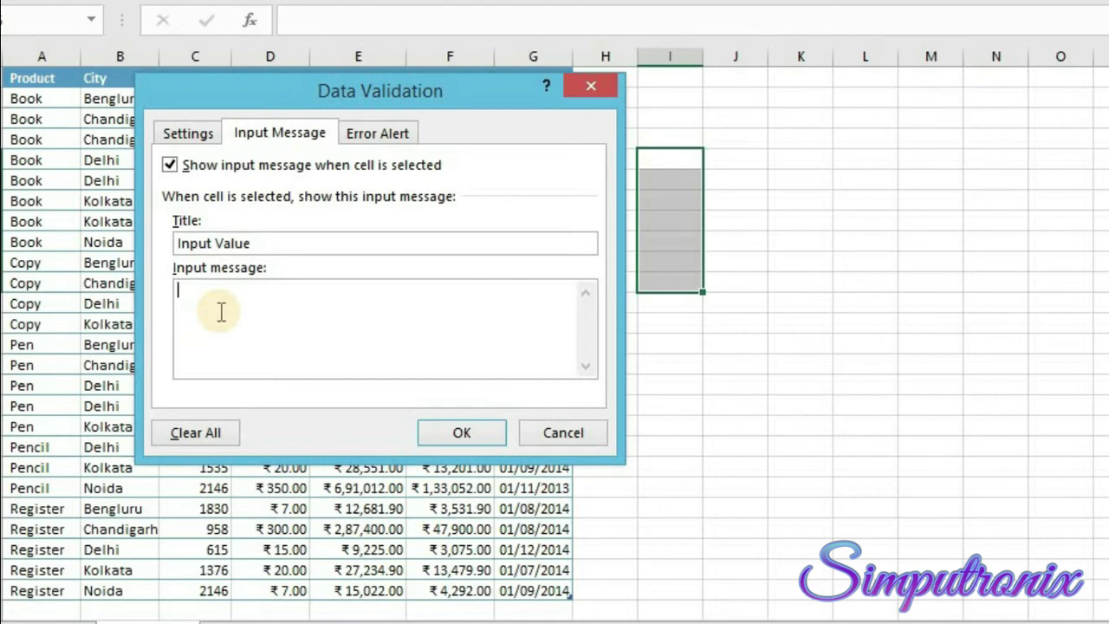
type("Enter a value between 50-100")
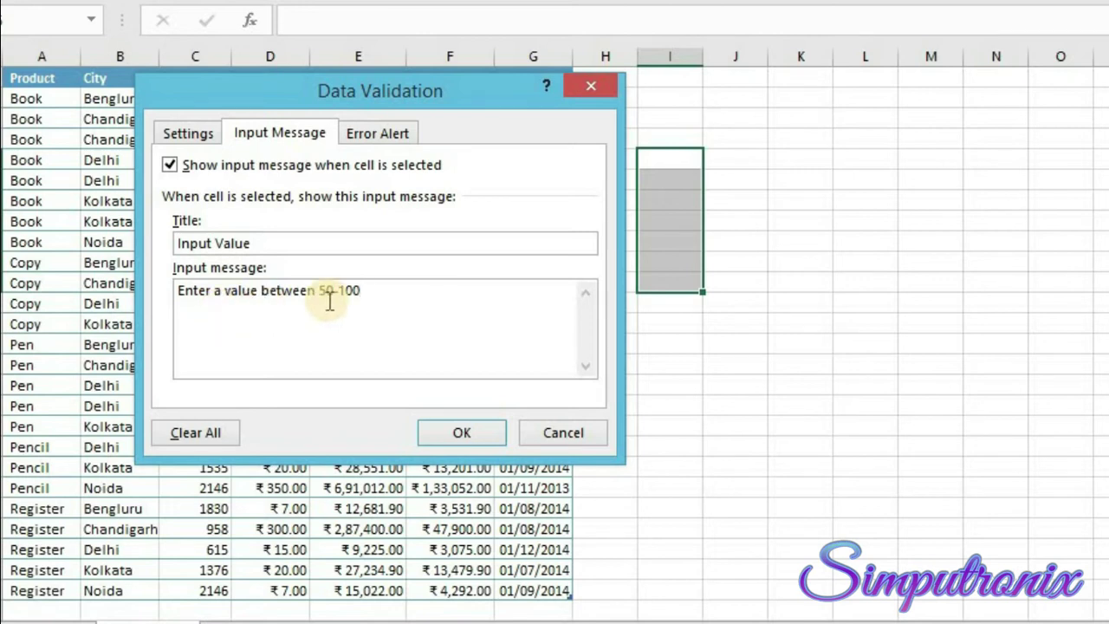
Step: Define a Stop error alert titled "Invalid Entry" with the message "value you entered is invalid. please enter a valid number."
left_click(382, 134)
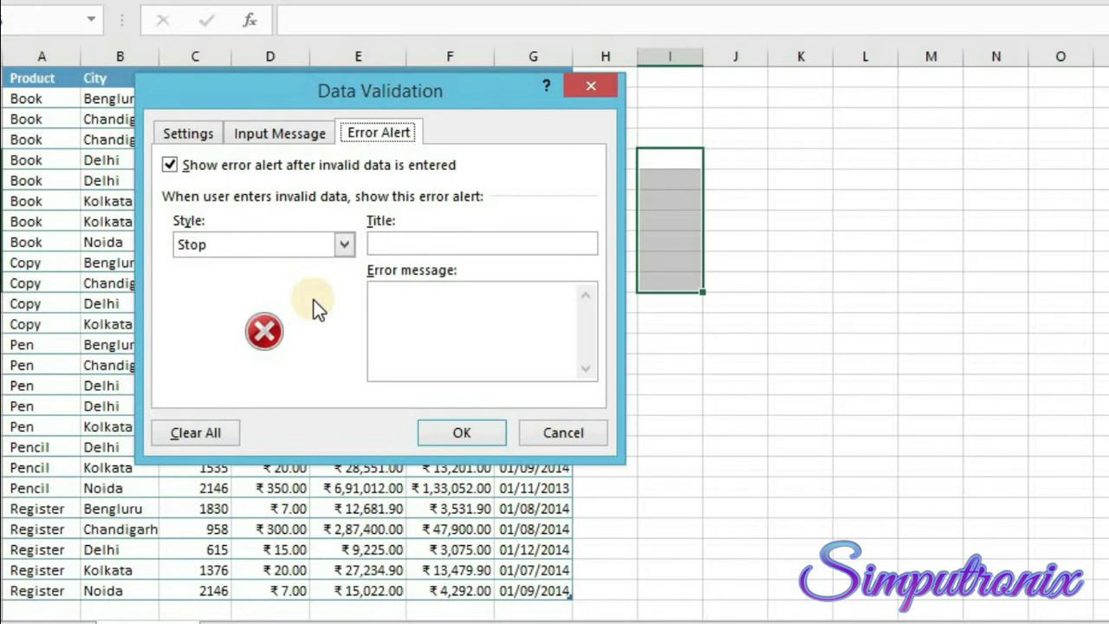
left_click(253, 245)
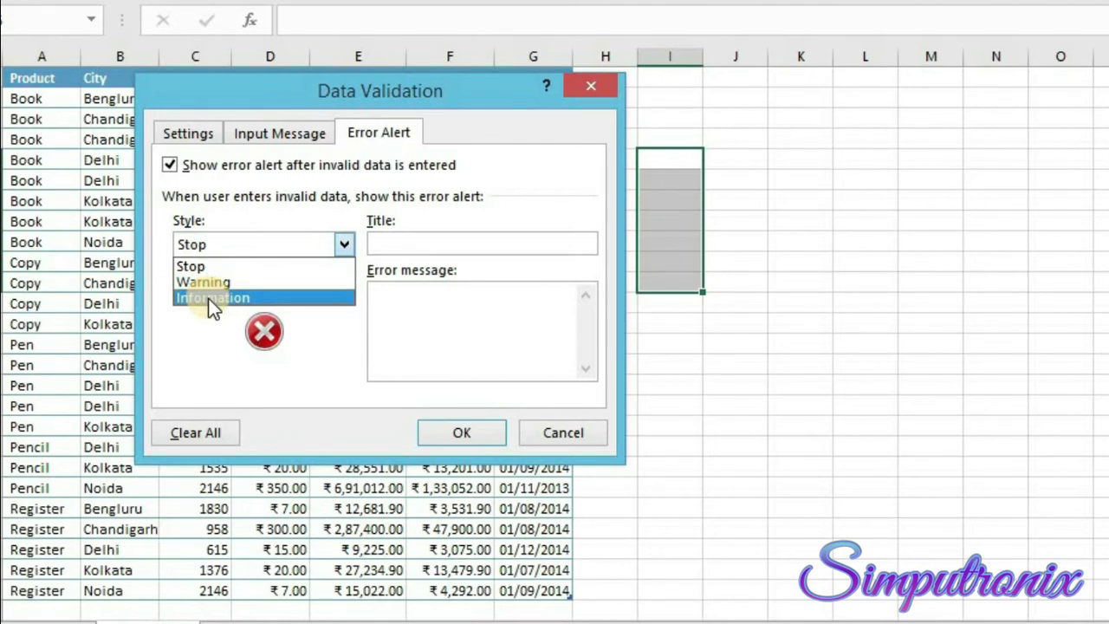
left_click(216, 265)
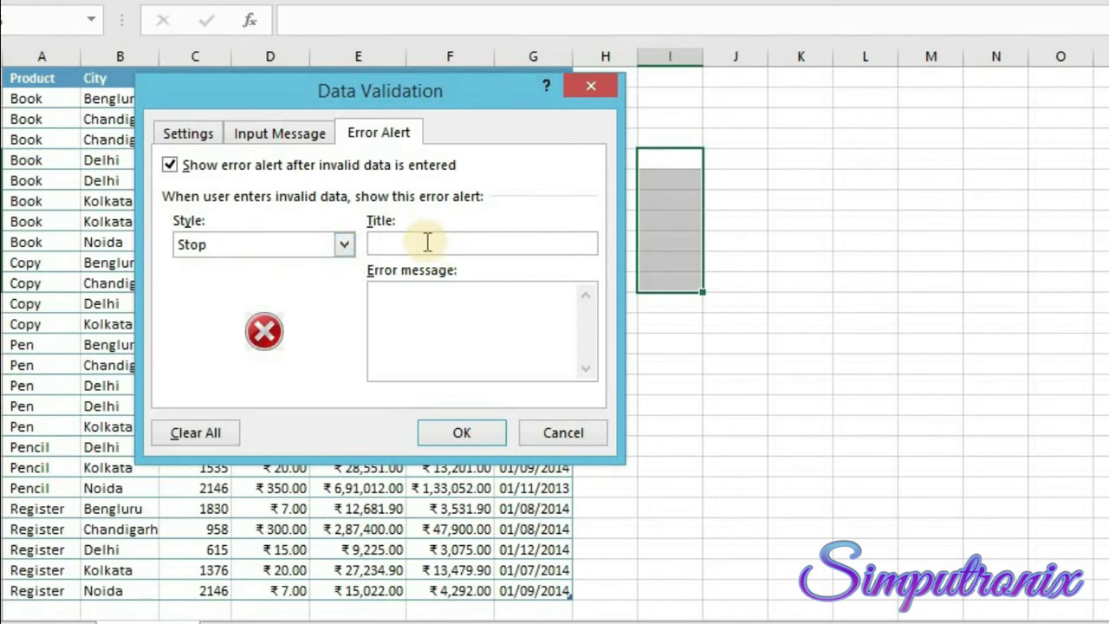
type("Invalid Entry")
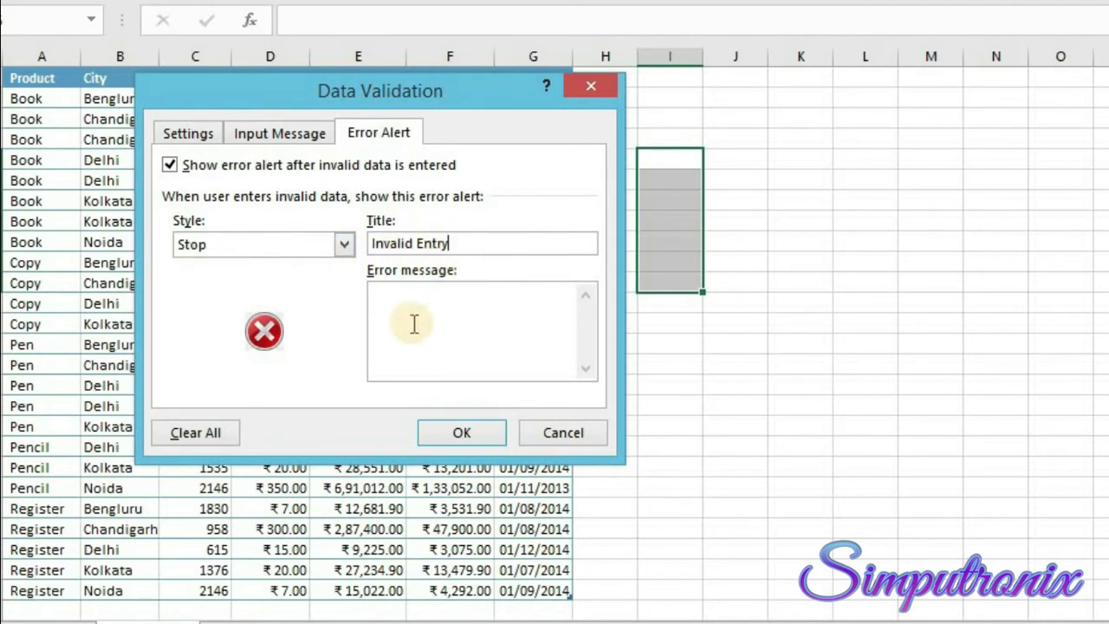
left_click(385, 296)
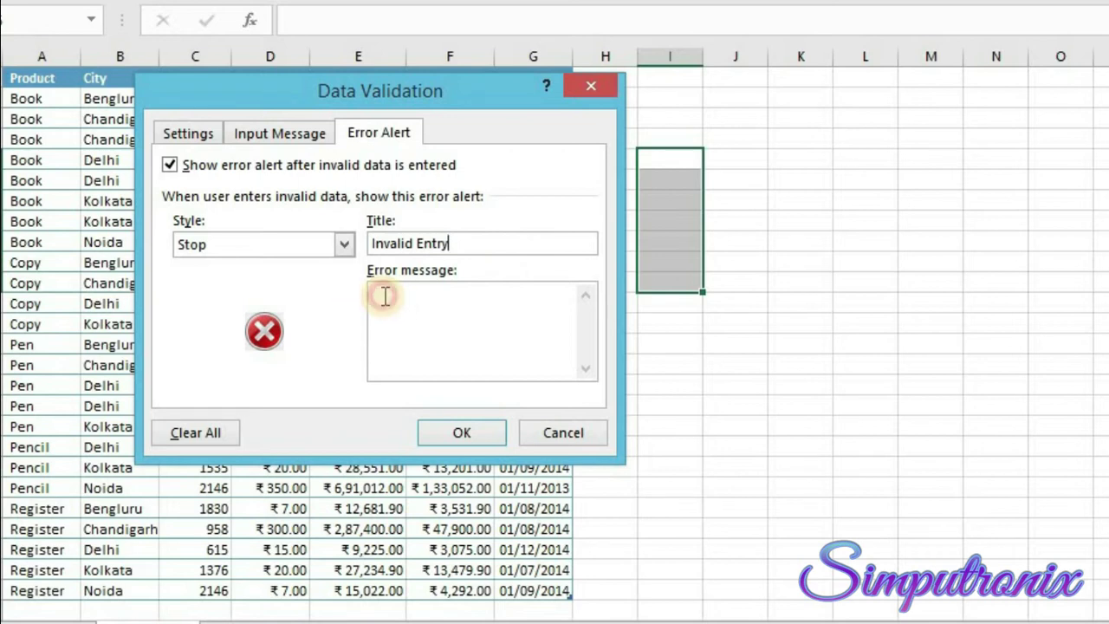
left_click(384, 296)
type("value you entered is invalid. please enter a valid number.")
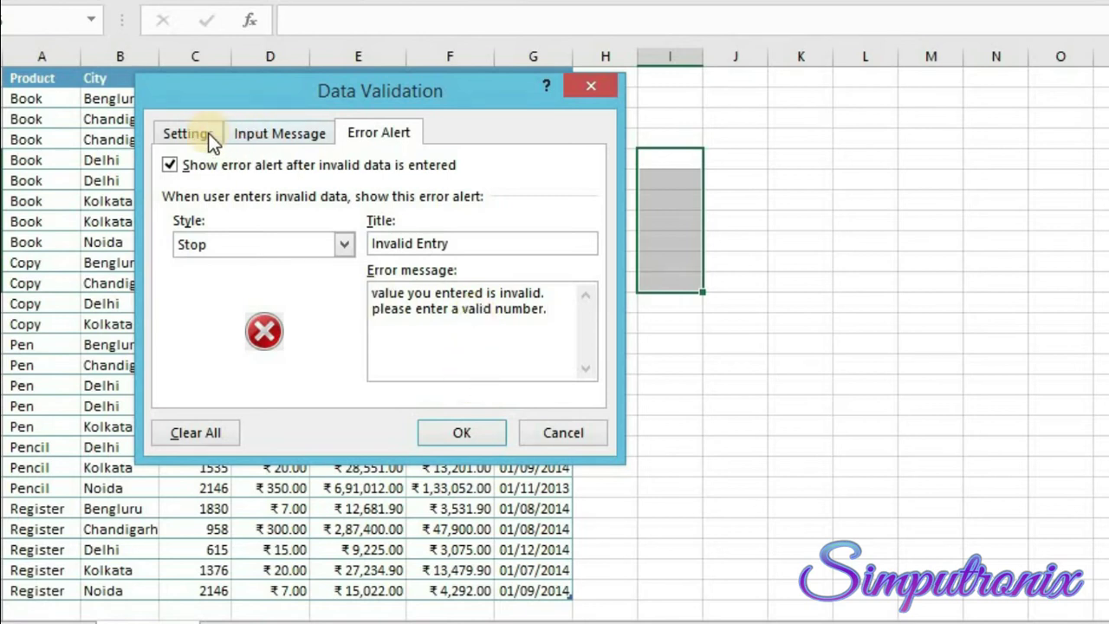
Step: Review the input message and the validation criteria, and apply the rule to the selected cells
left_click(289, 130)
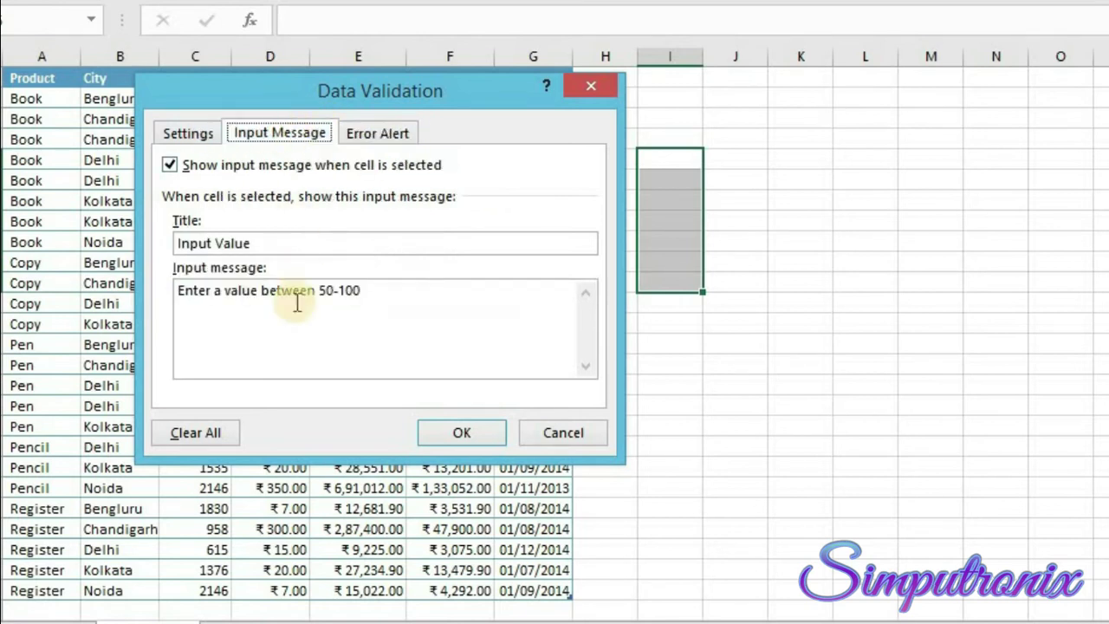
left_click(195, 132)
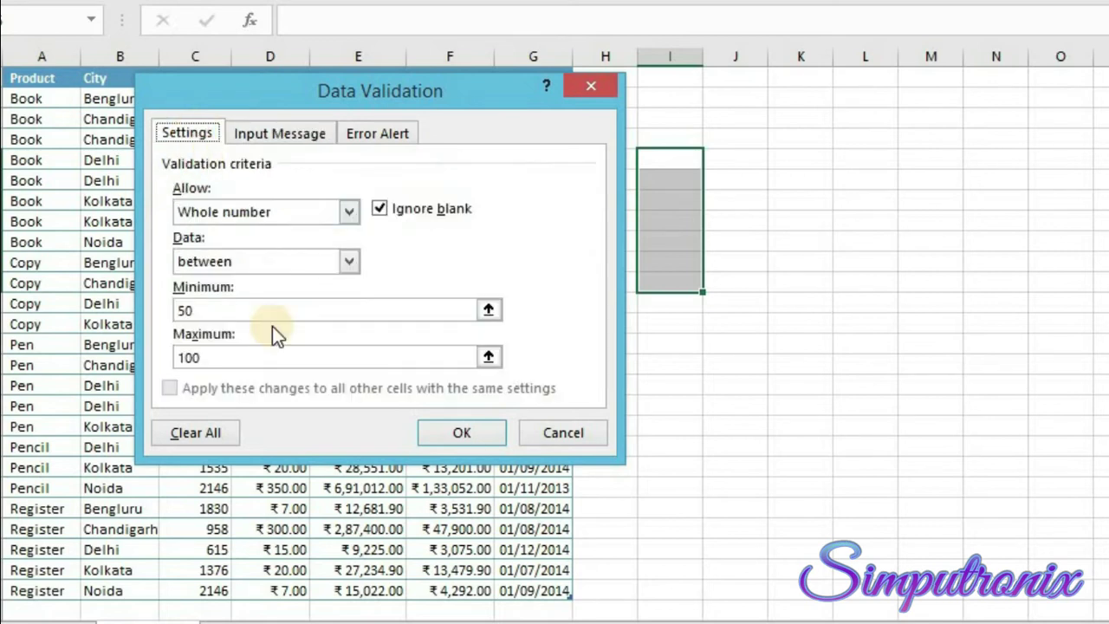
left_click(465, 435)
Step: Check the input message on cell I5 against the cells above it, and enter 50 in I5
left_click(736, 324)
left_click(668, 161)
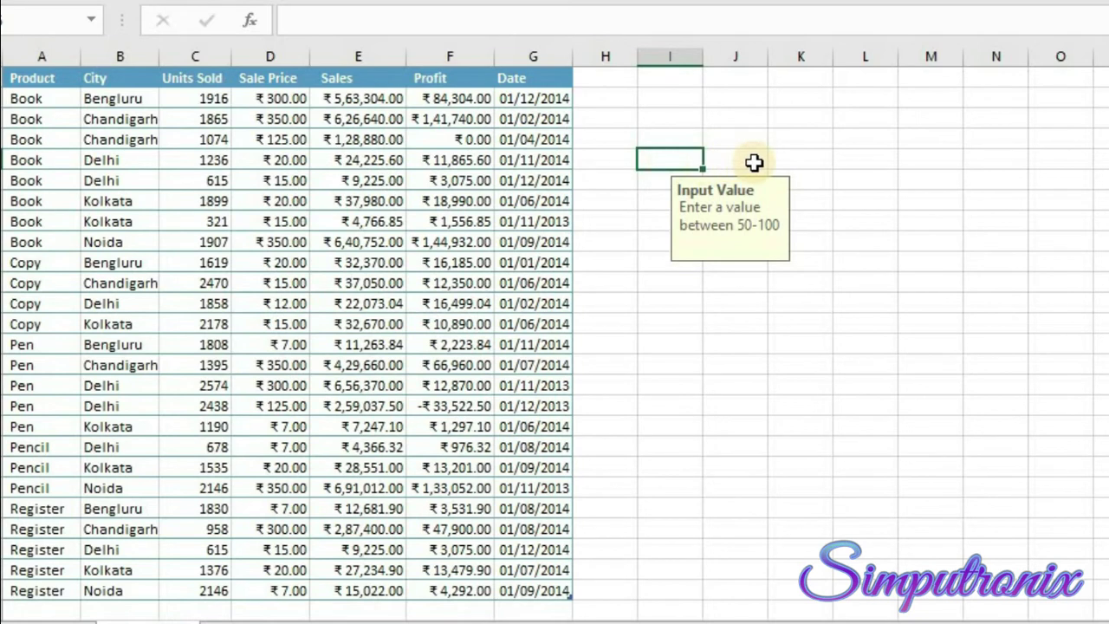
left_click(658, 114)
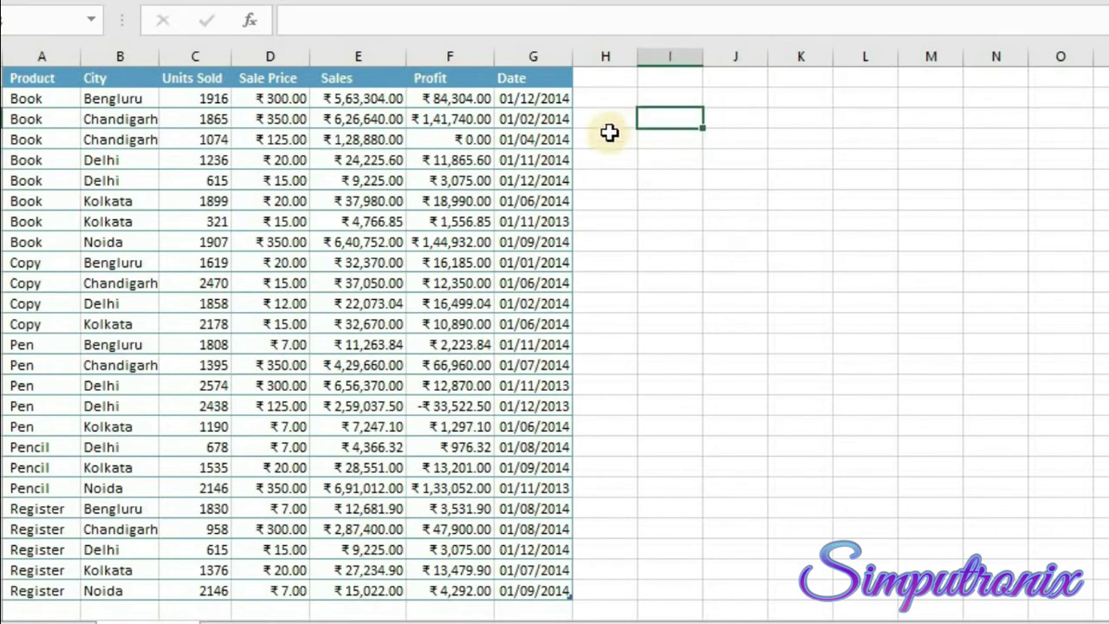
left_click(642, 142)
left_click(666, 167)
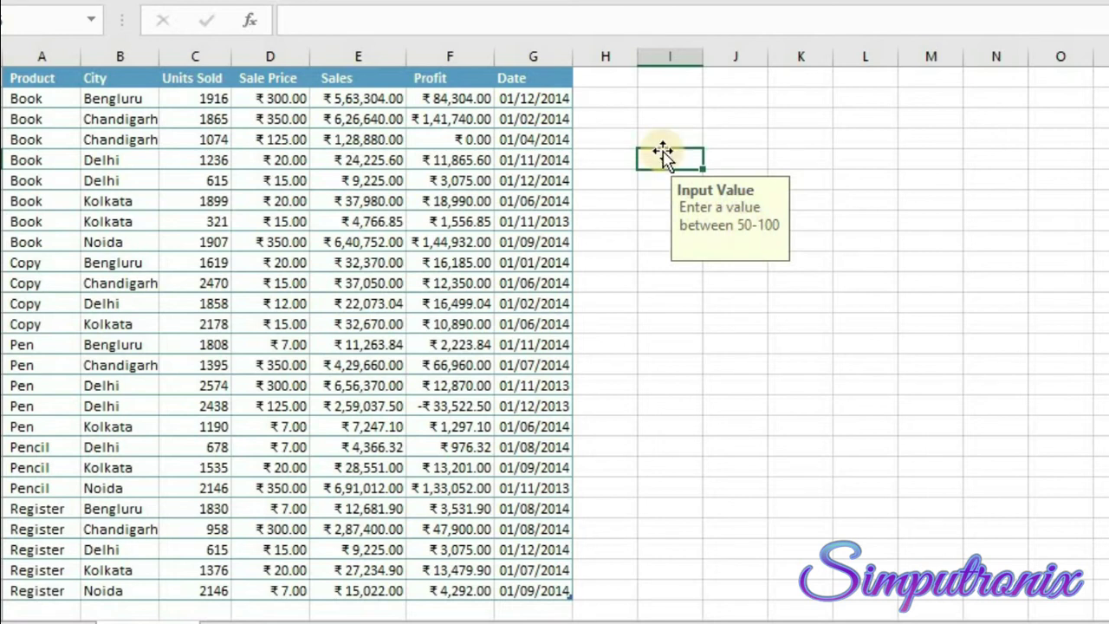
type("50")
key("Tab")
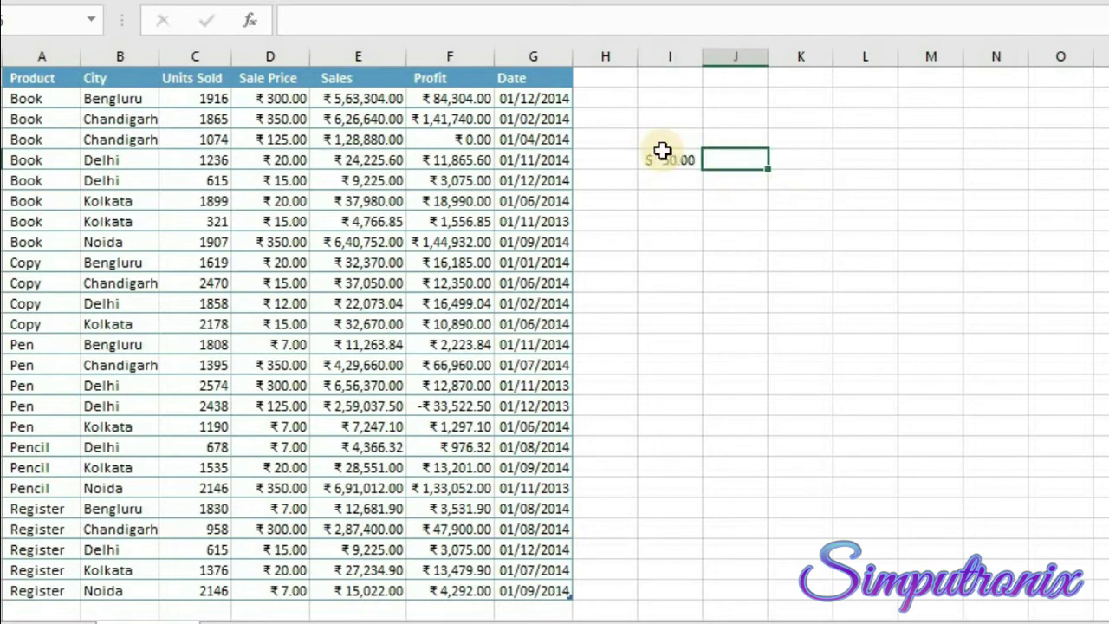
Step: Test the validation rule by trying to enter 40 in cell I6, and cancel the entry
left_click(677, 183)
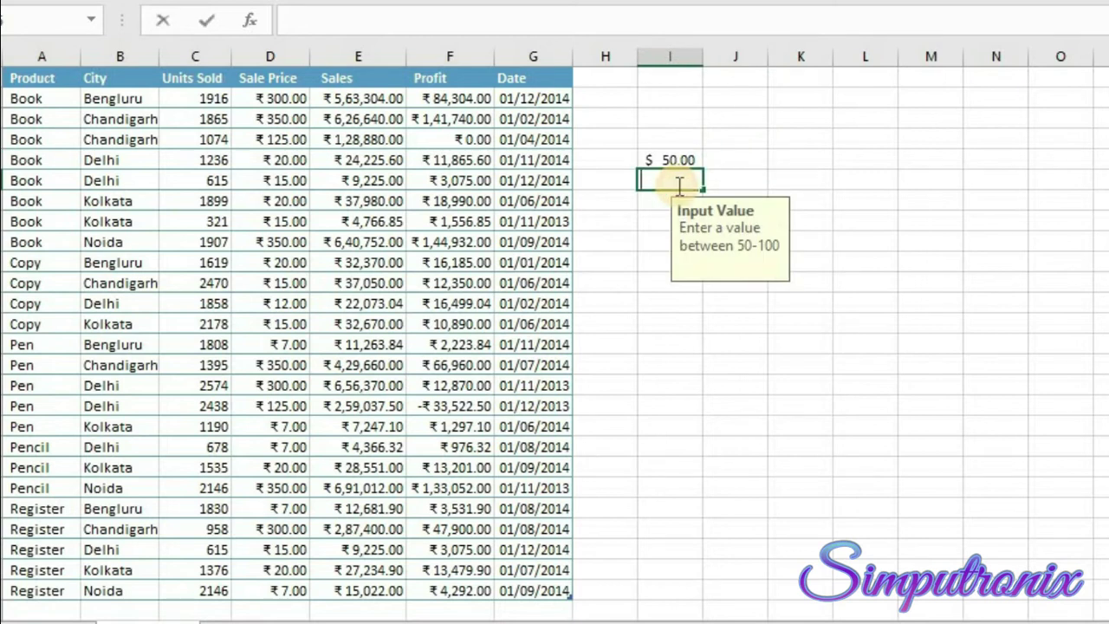
type("40")
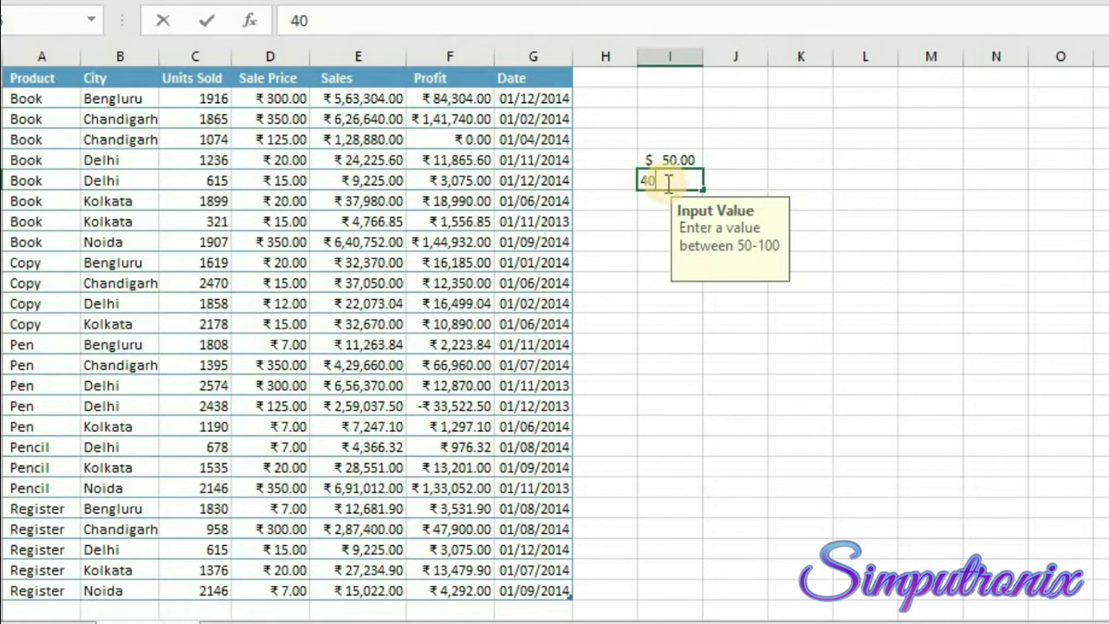
key("Return")
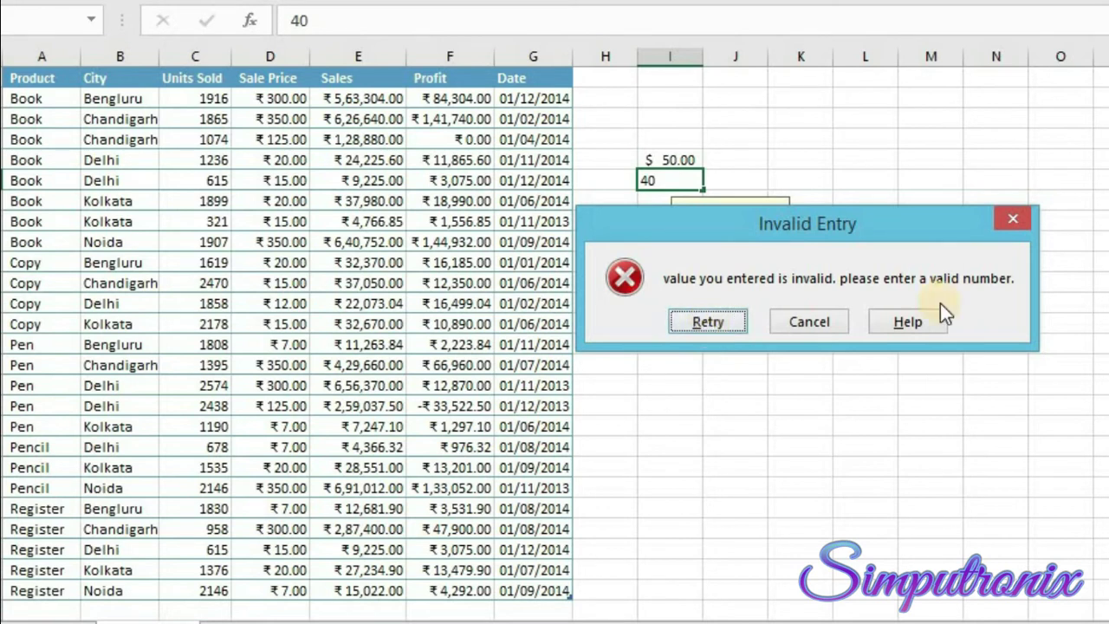
left_click(821, 323)
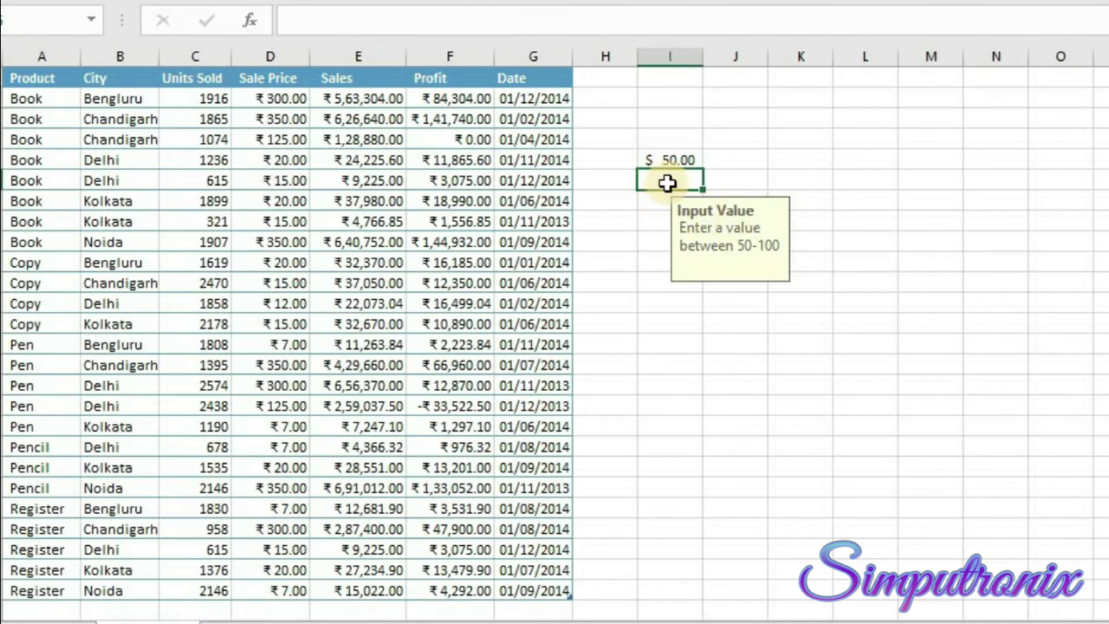
Step: Try the invalid value 45 in cell I6, and retry the entry with 67
type("35")
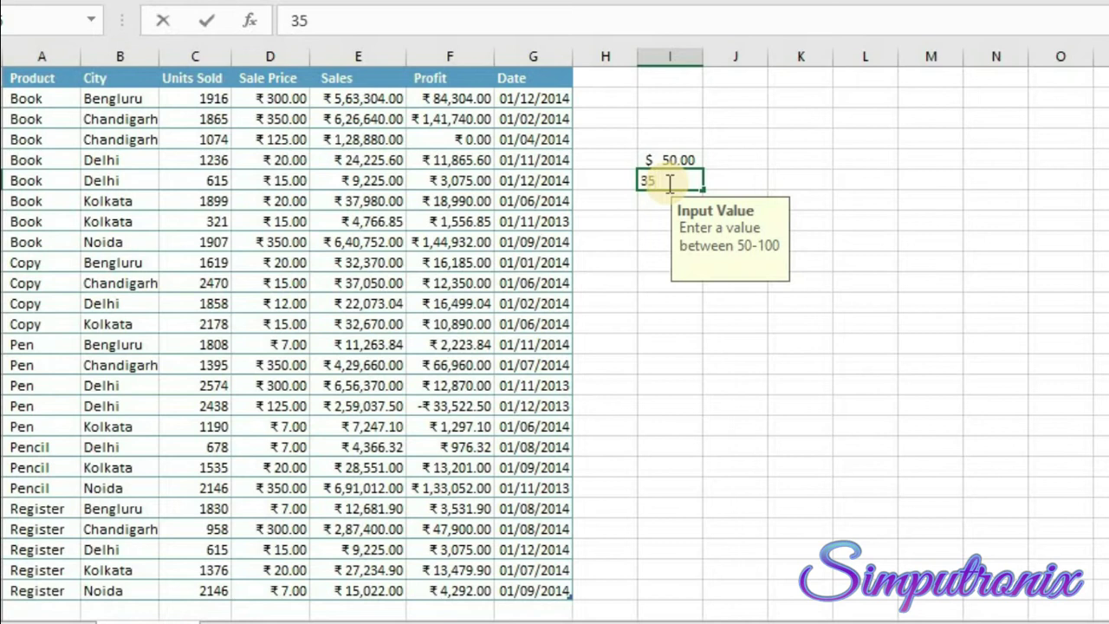
key("Escape")
type("45")
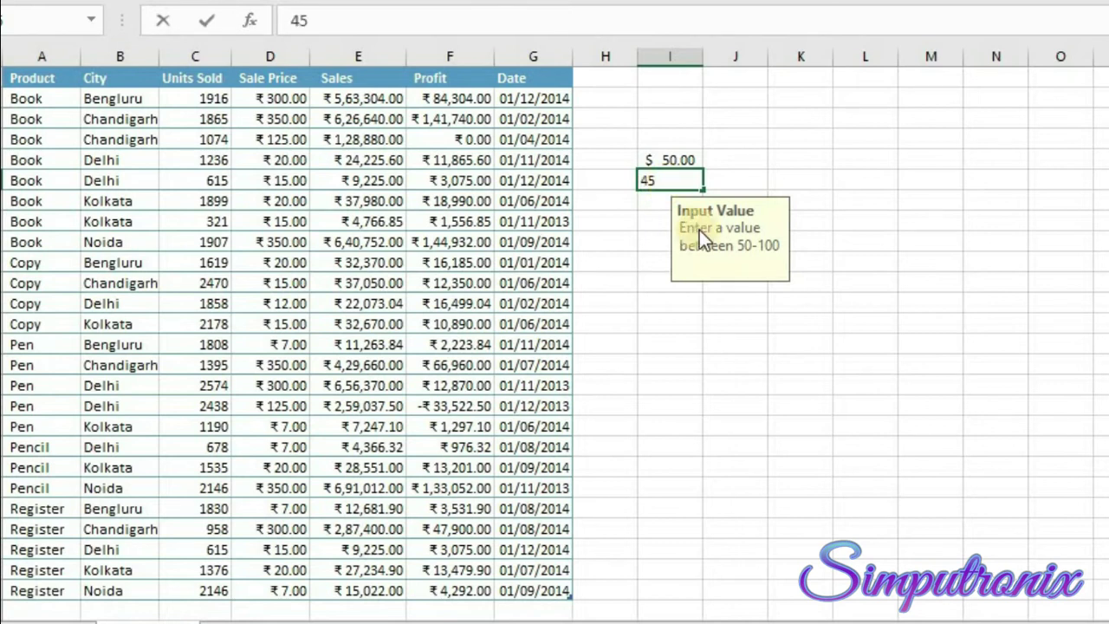
key("Return")
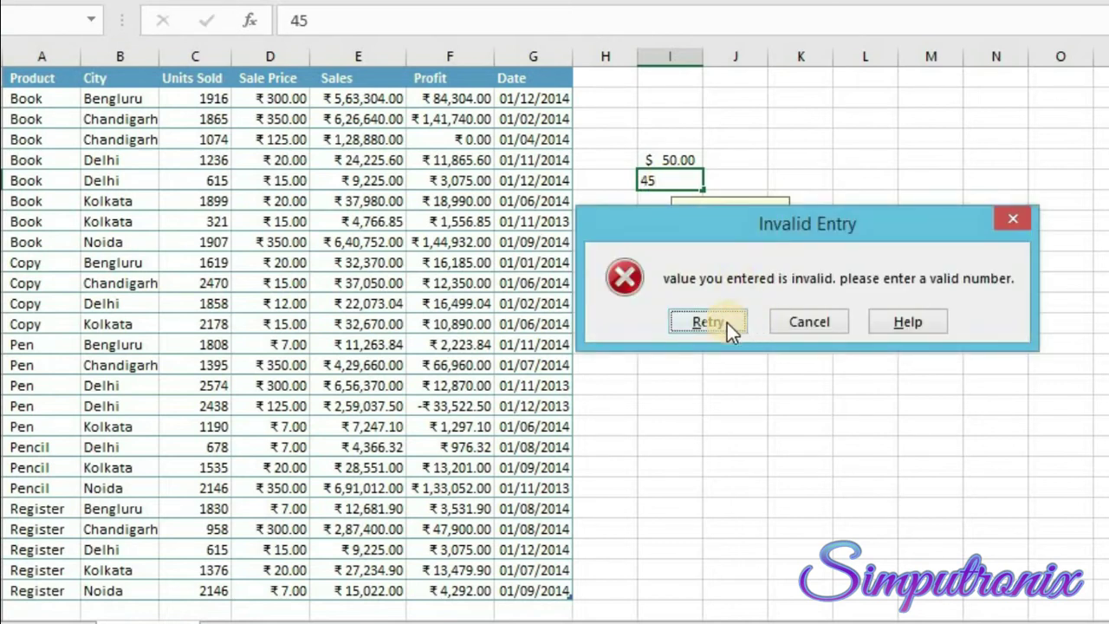
left_click(727, 324)
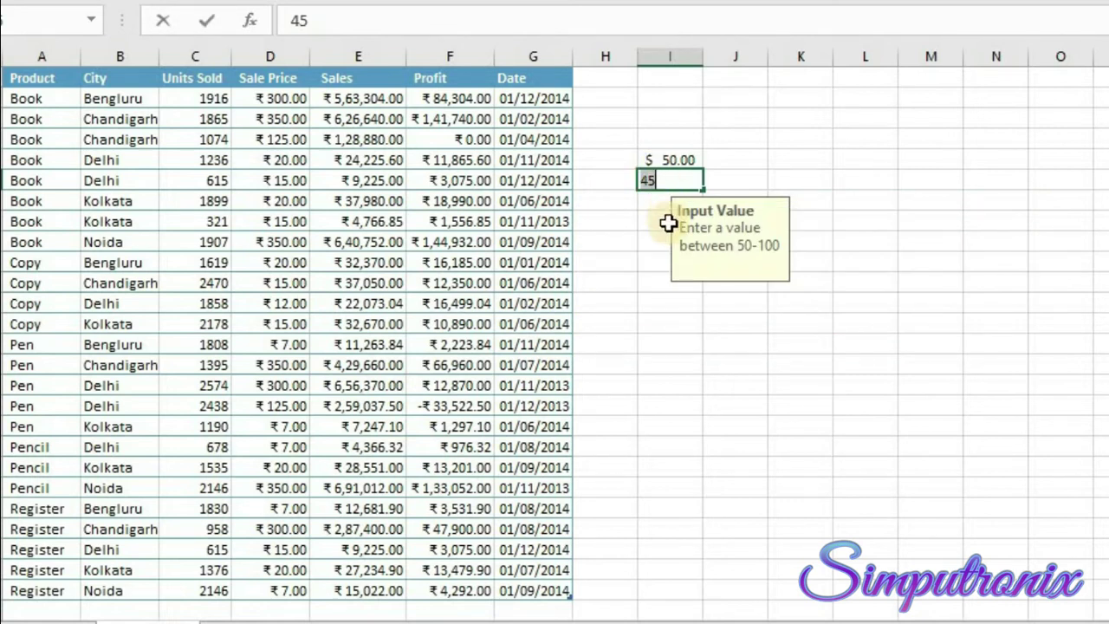
type("67")
key("Tab")
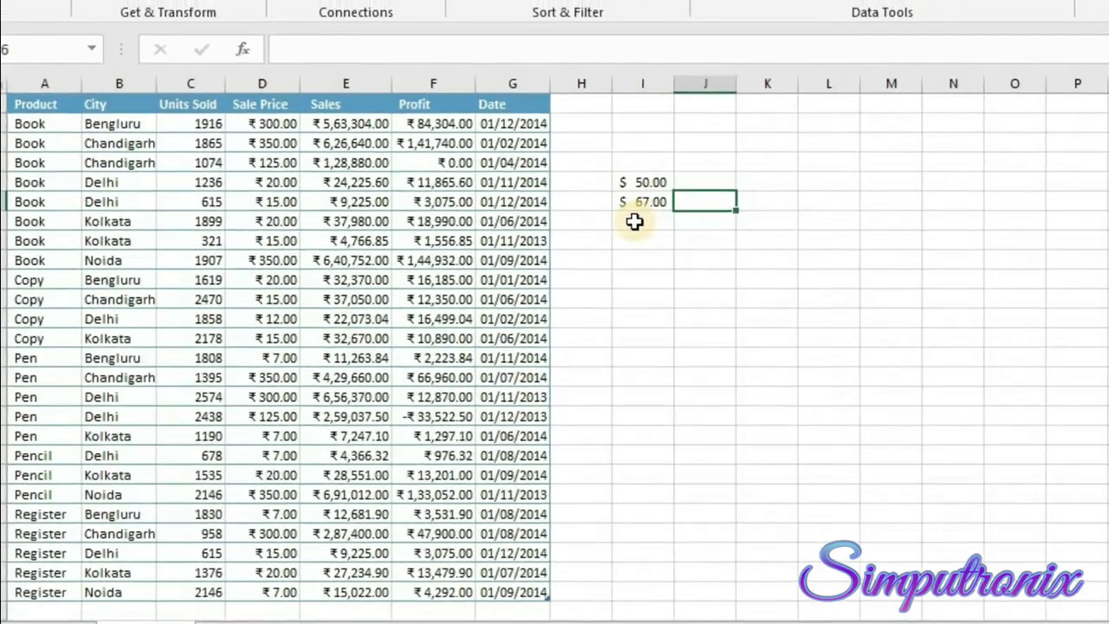
Step: Change the error alert style to Warning in the data validation of cells I7:I10
left_click(666, 200)
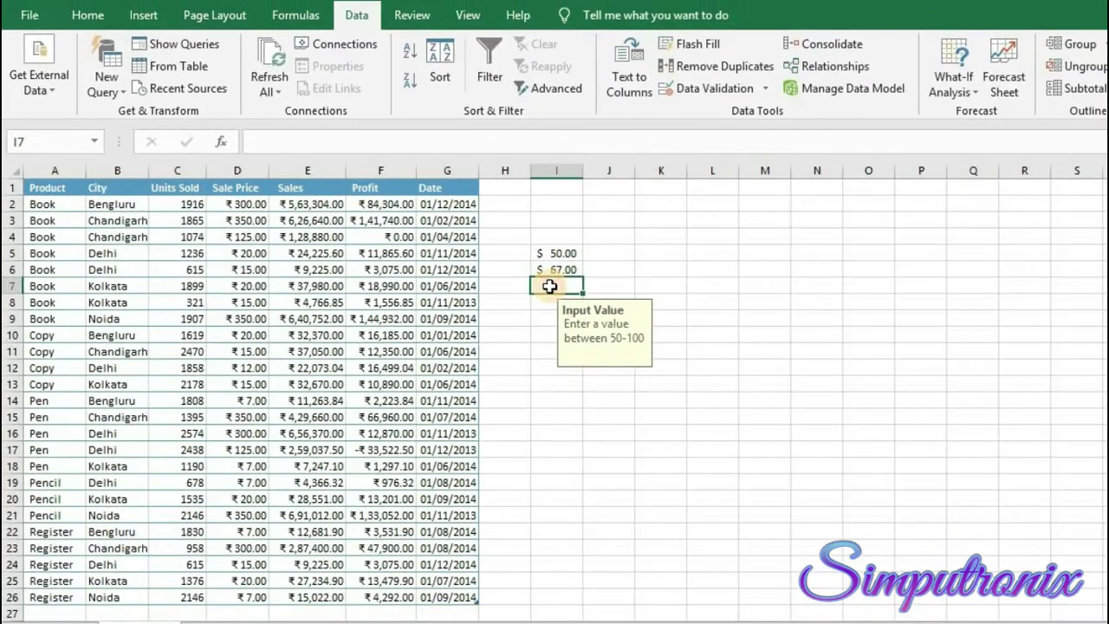
left_click_drag(574, 267, 559, 338)
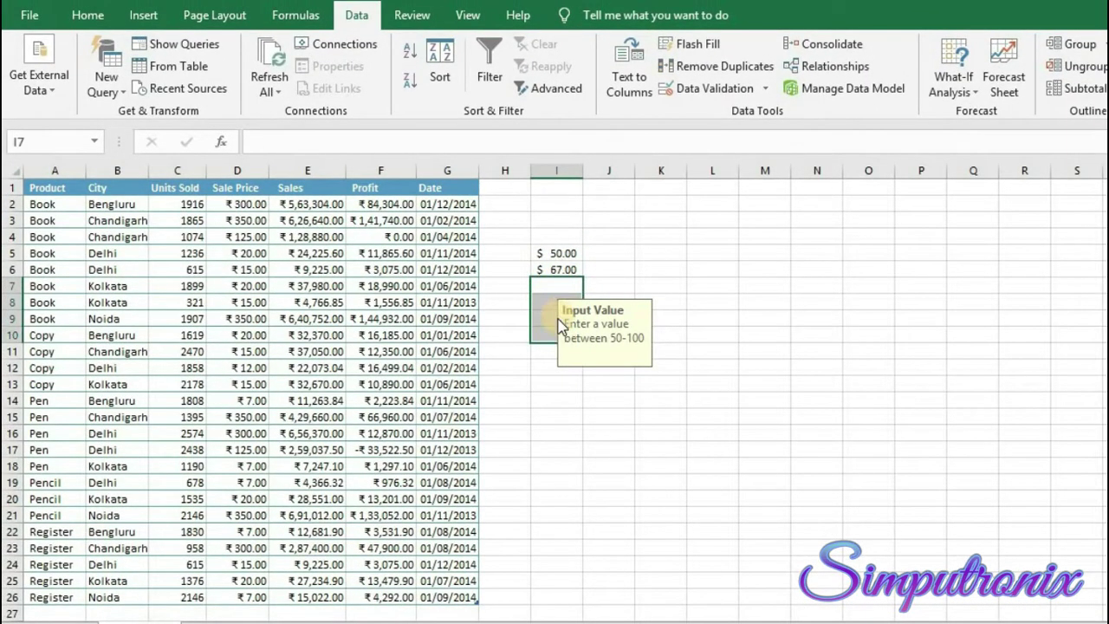
left_click(745, 88)
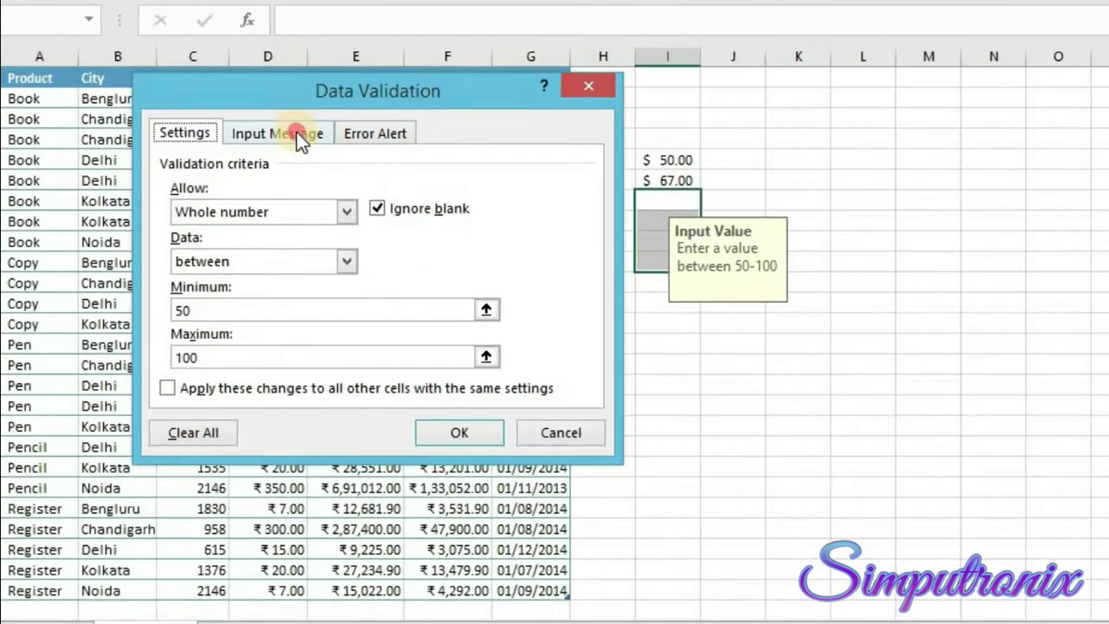
left_click(273, 157)
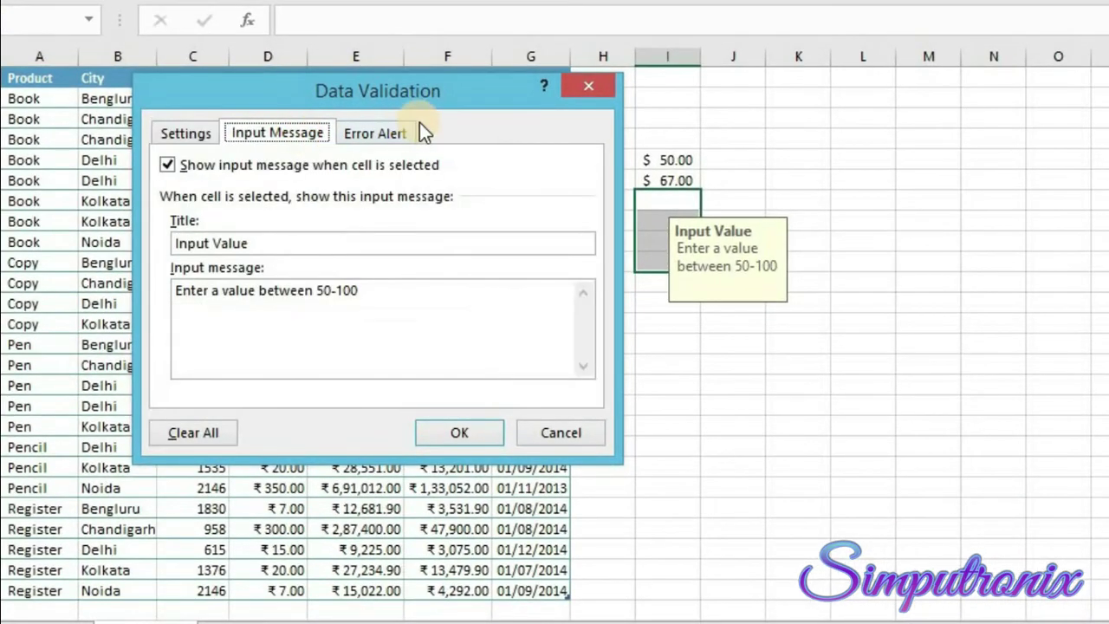
left_click(386, 134)
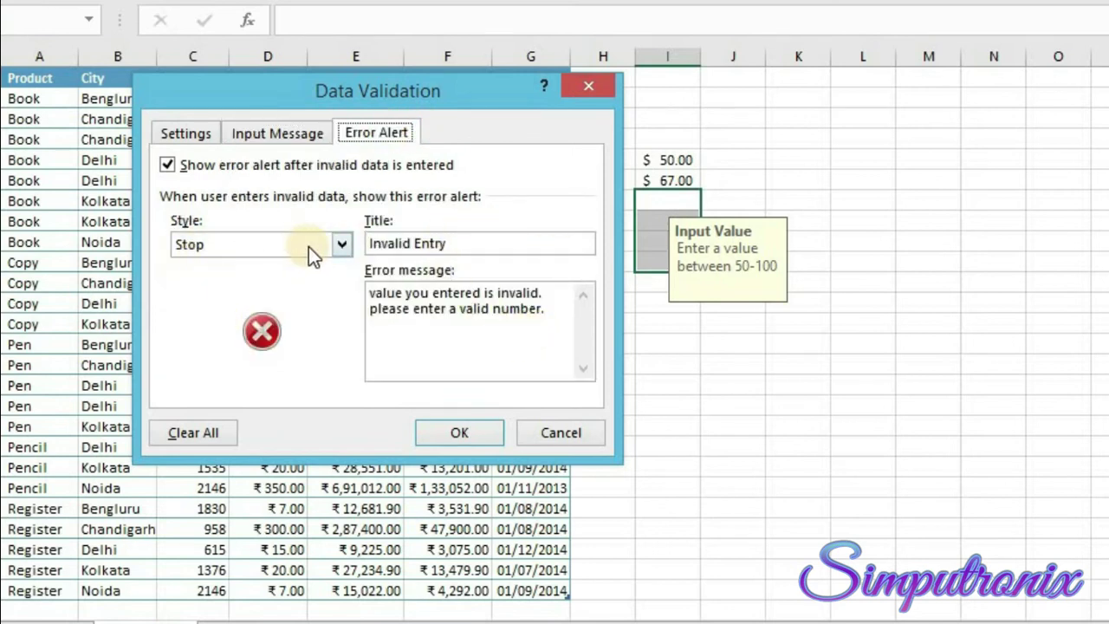
left_click(344, 245)
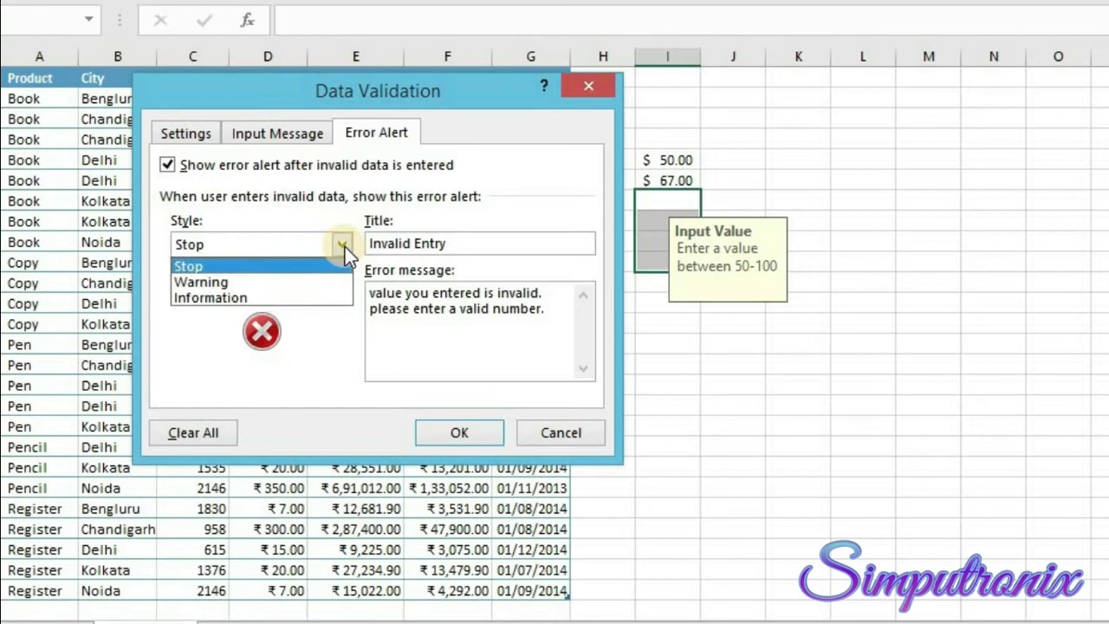
left_click(211, 279)
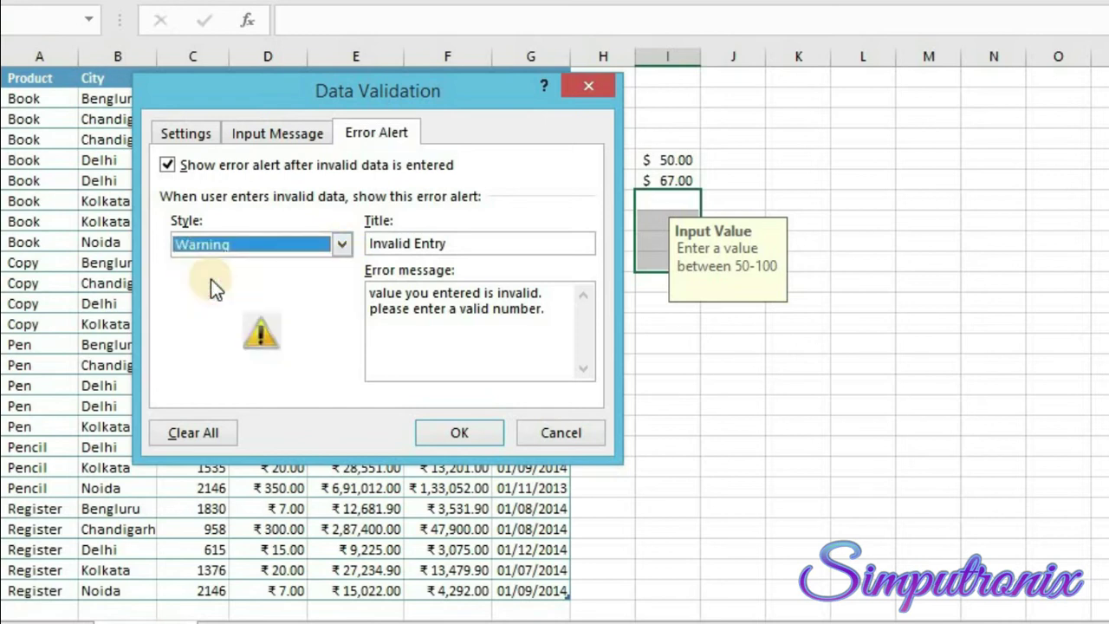
left_click(458, 435)
Step: Test the warning alert by entering 109 in cell I7, and choose to continue with that value
left_click(668, 282)
left_click(664, 200)
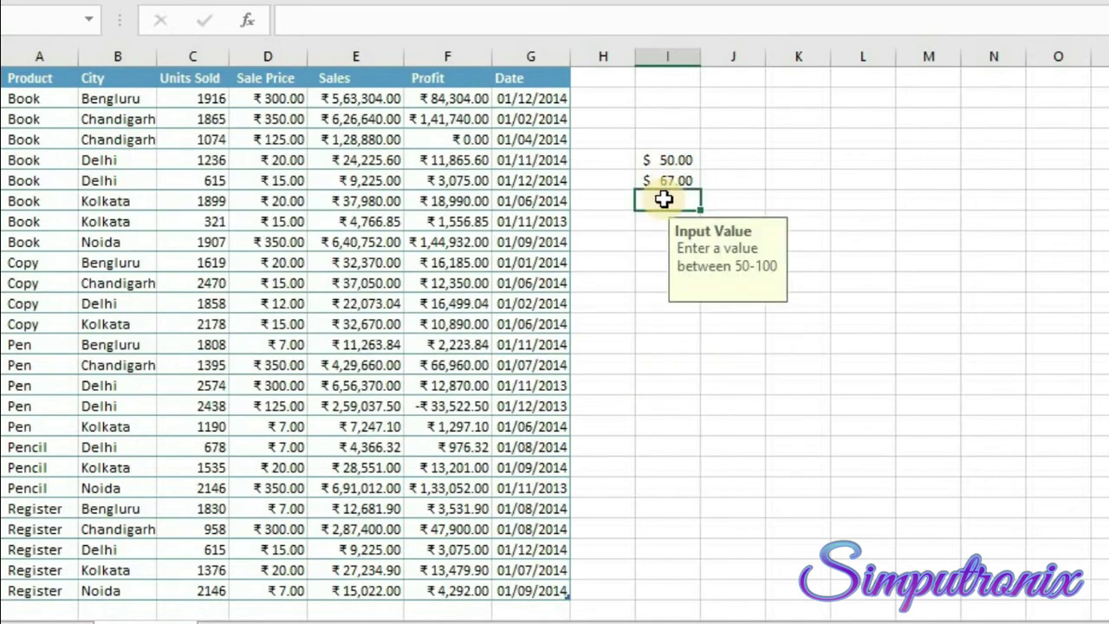
type("45")
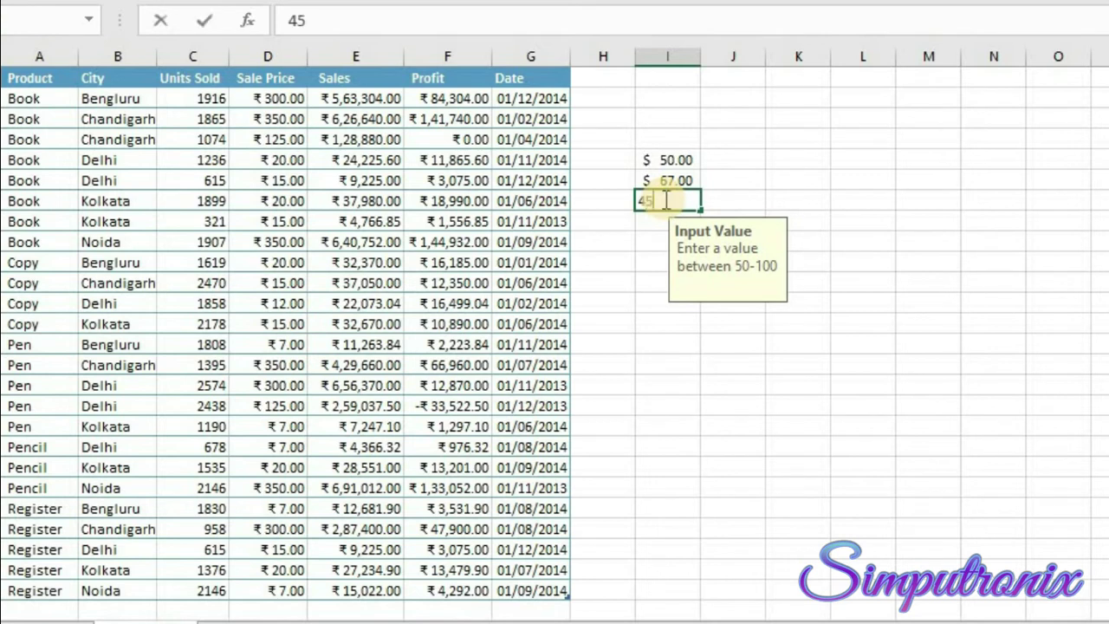
key("BackSpace")
key("BackSpace")
type("109")
key("Return")
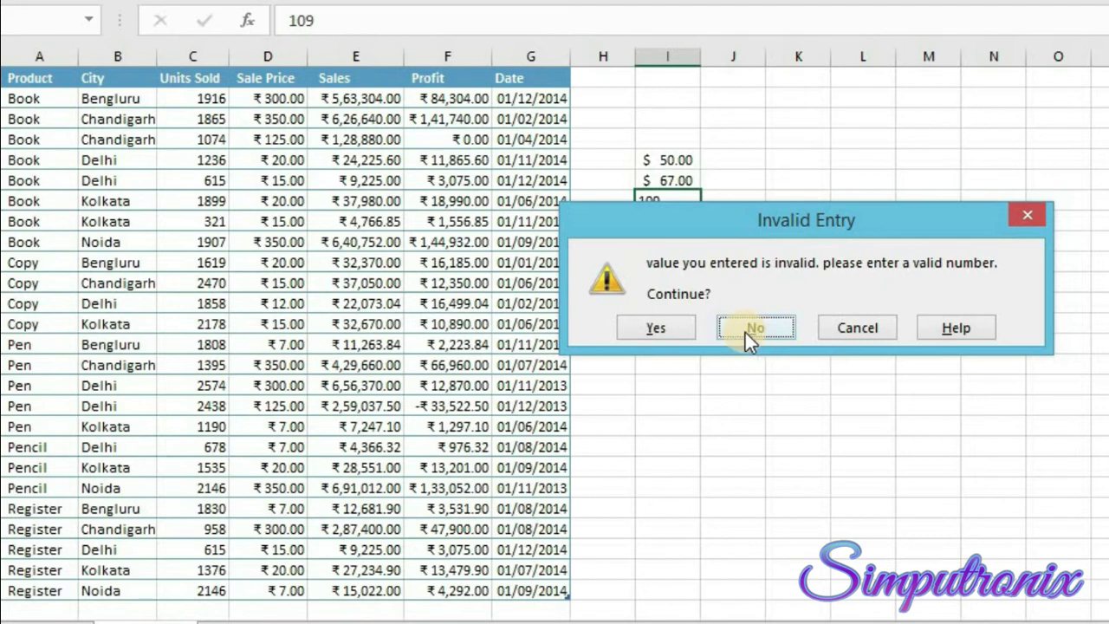
left_click(684, 329)
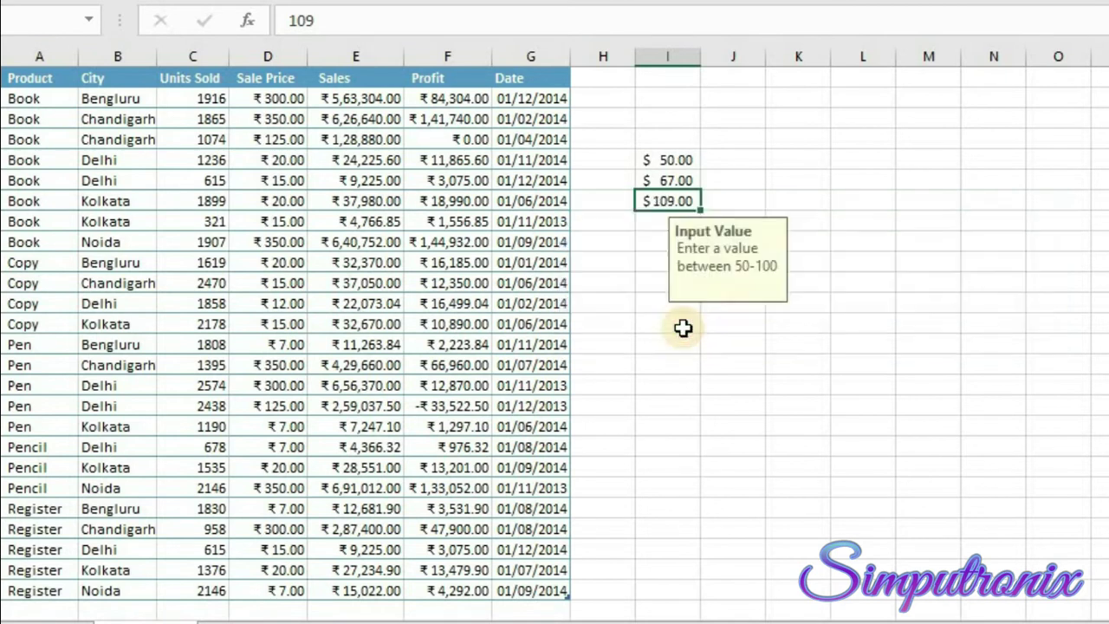
key("Right")
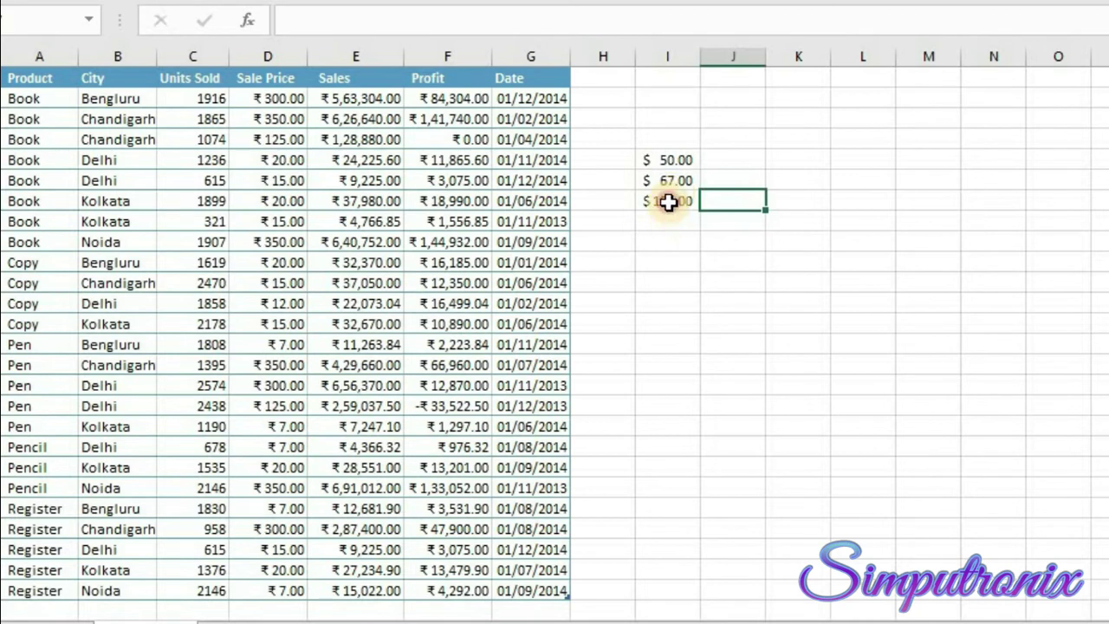
left_click(668, 201)
left_click(728, 160)
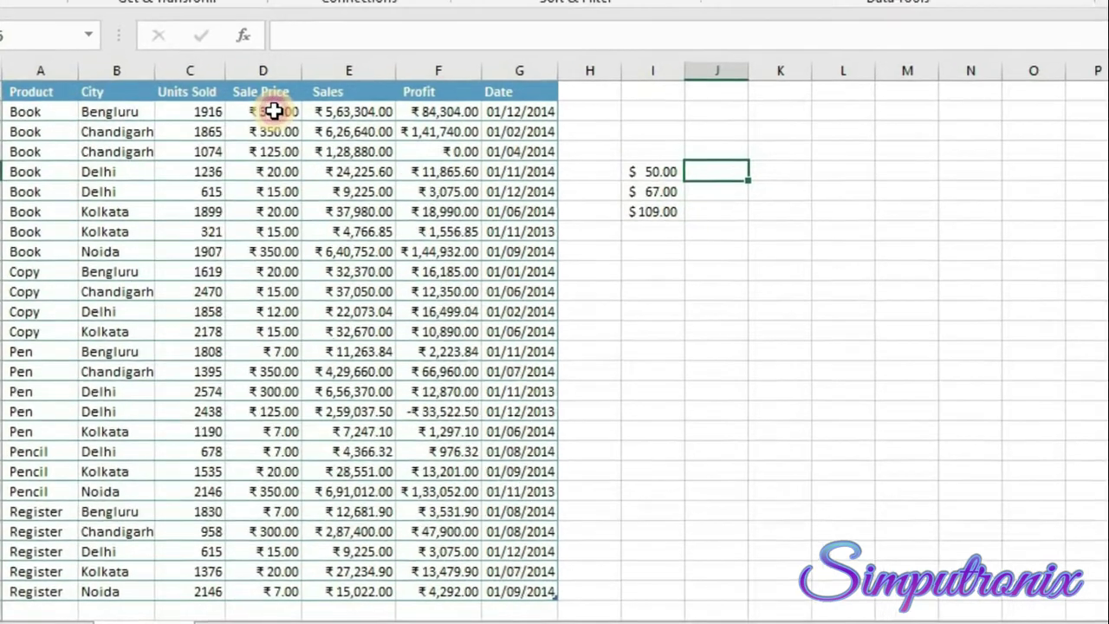
Step: Select the Sale Price values in D2:D26 and open their data validation criteria
left_click(277, 97)
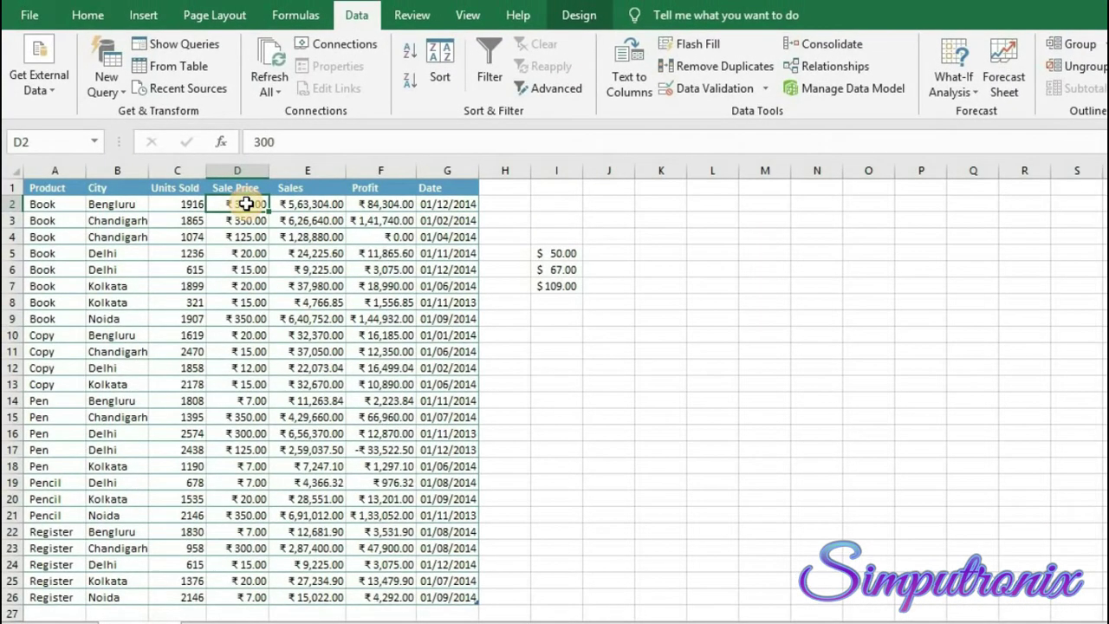
left_click_drag(246, 204, 238, 556)
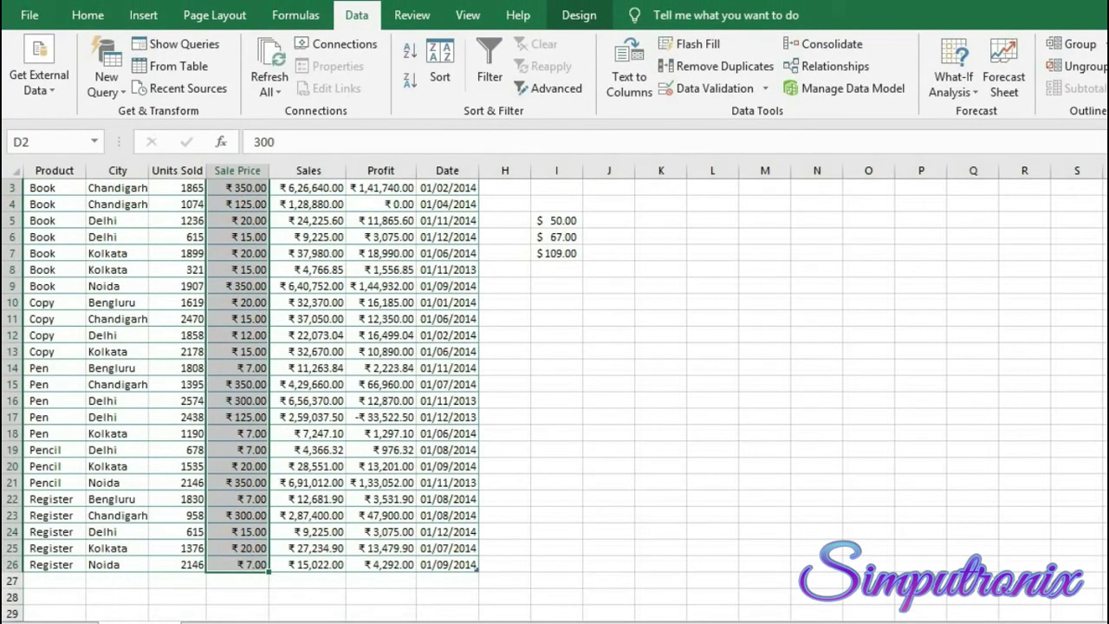
scroll(433, 347, "up", 1)
left_click(763, 88)
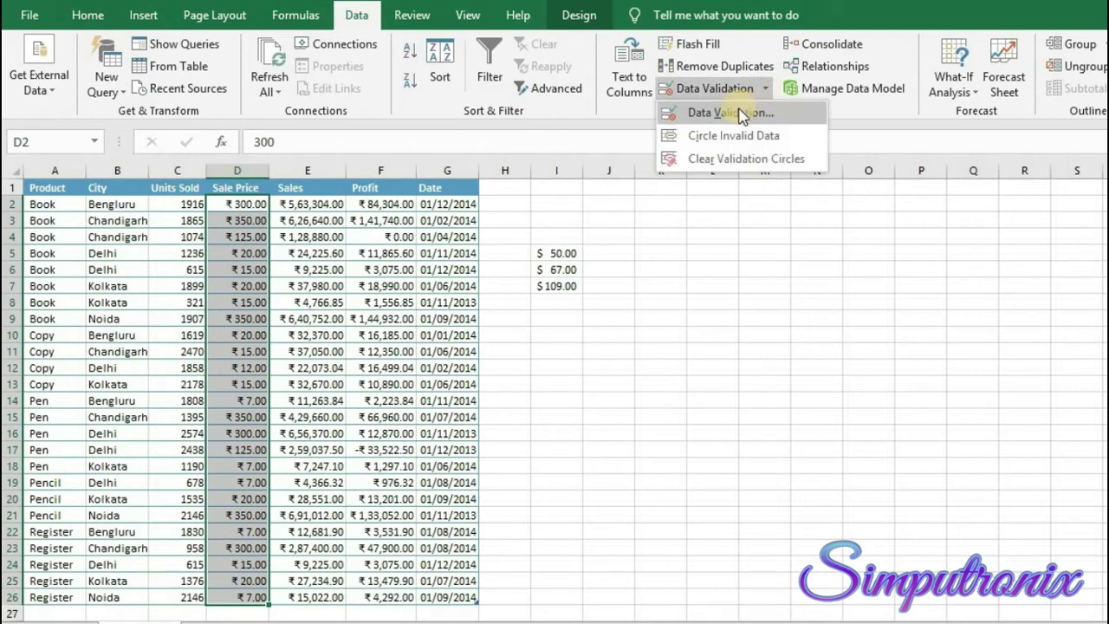
left_click(744, 112)
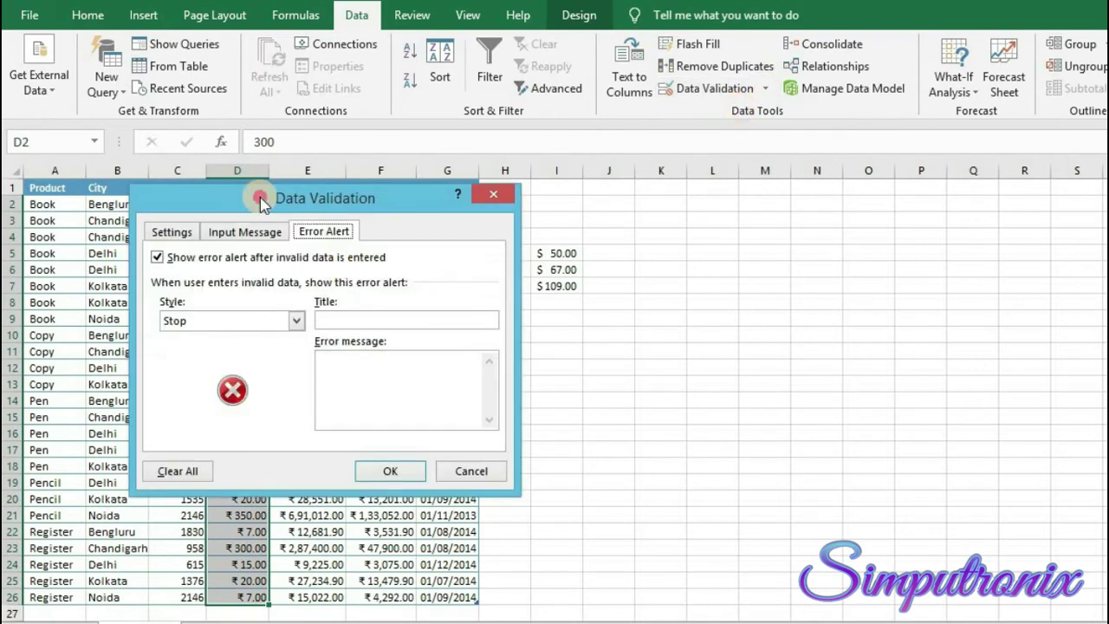
left_click_drag(260, 197, 534, 216)
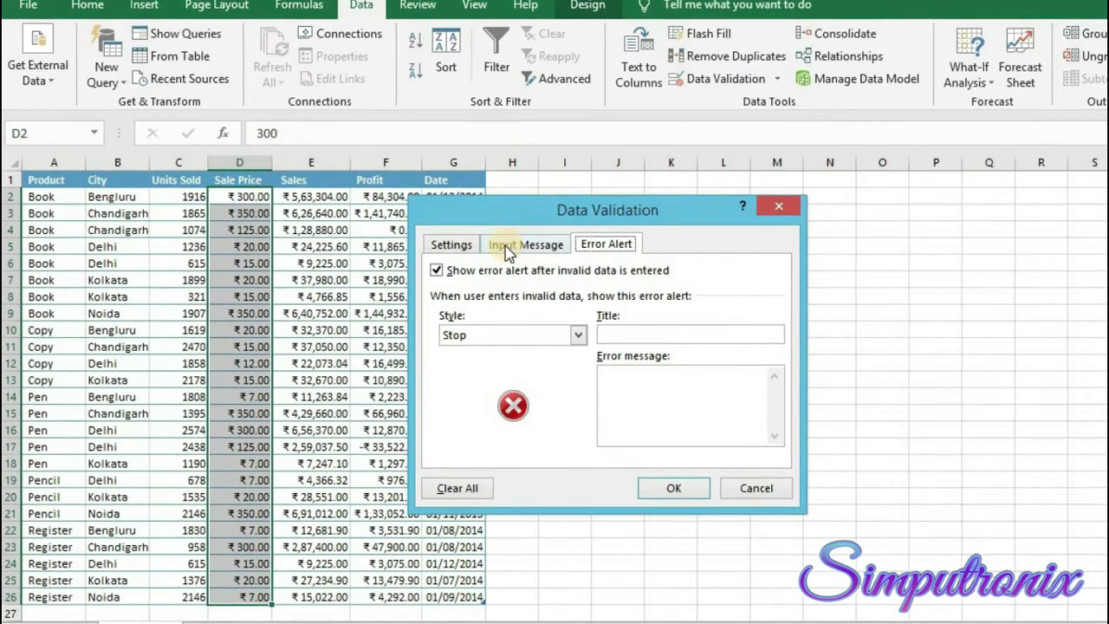
left_click(507, 246)
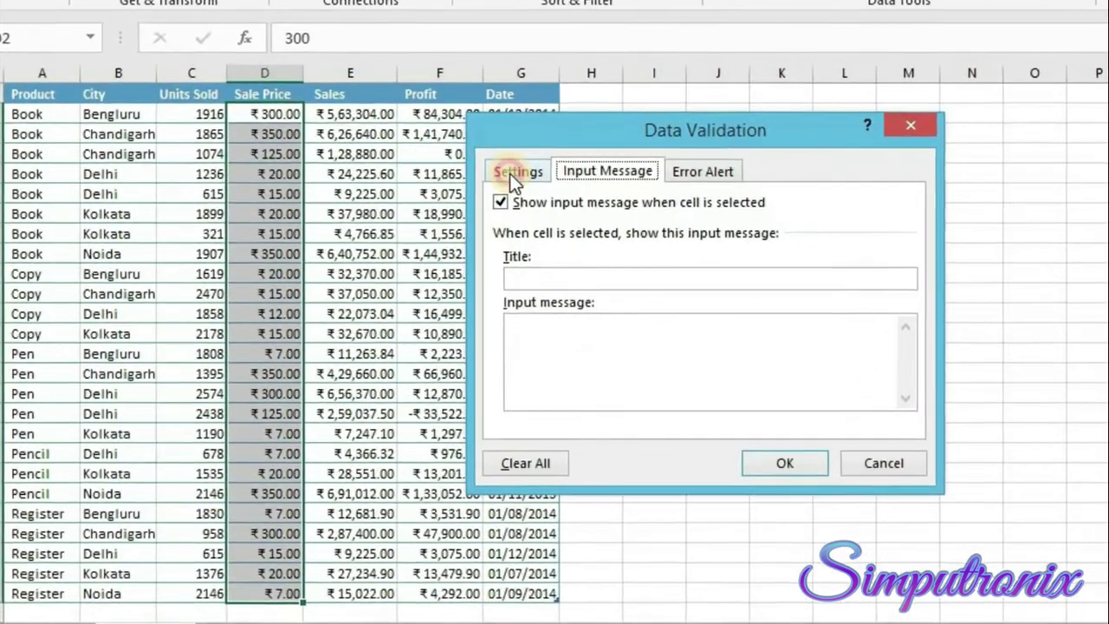
left_click(451, 244)
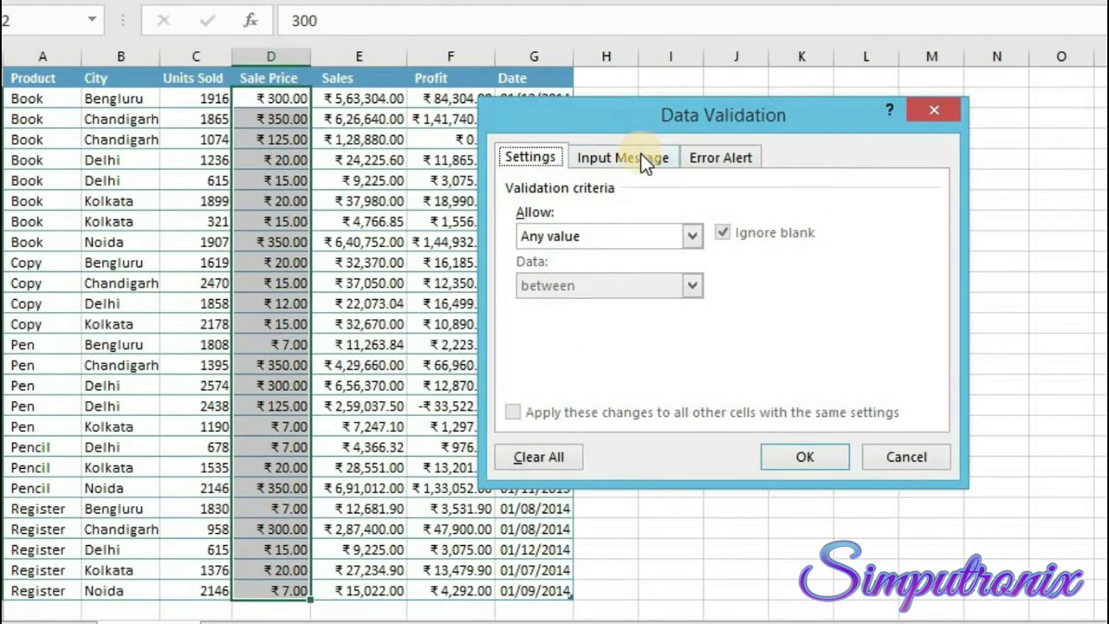
left_click(721, 157)
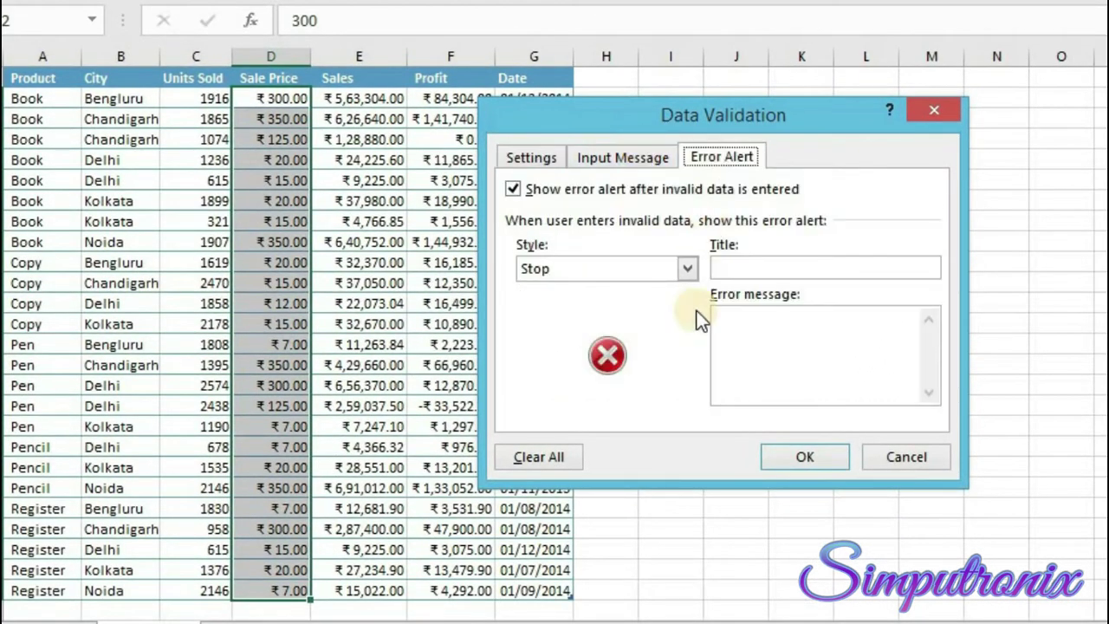
left_click(546, 153)
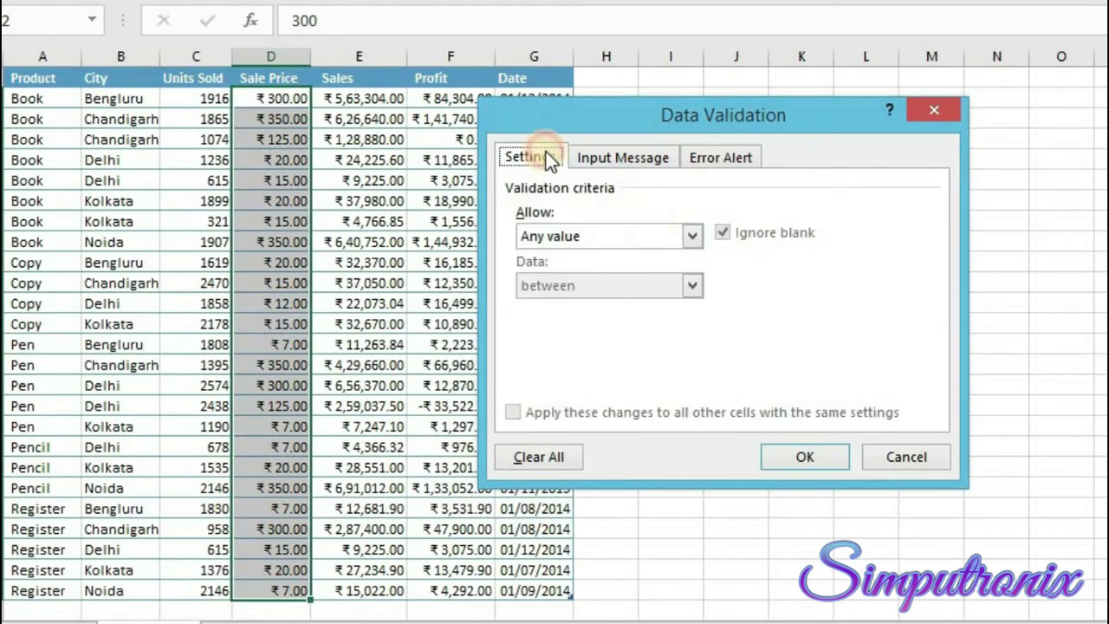
Step: Set the Sale Price validation criteria to whole numbers between a minimum of 10 and a maximum of 300
left_click(691, 236)
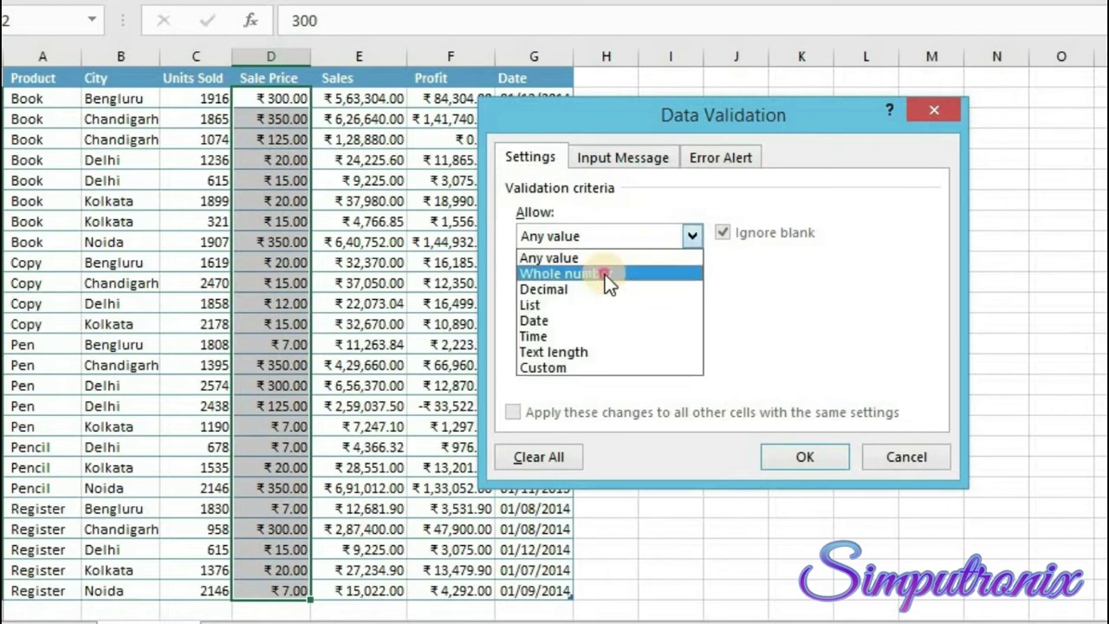
left_click(604, 275)
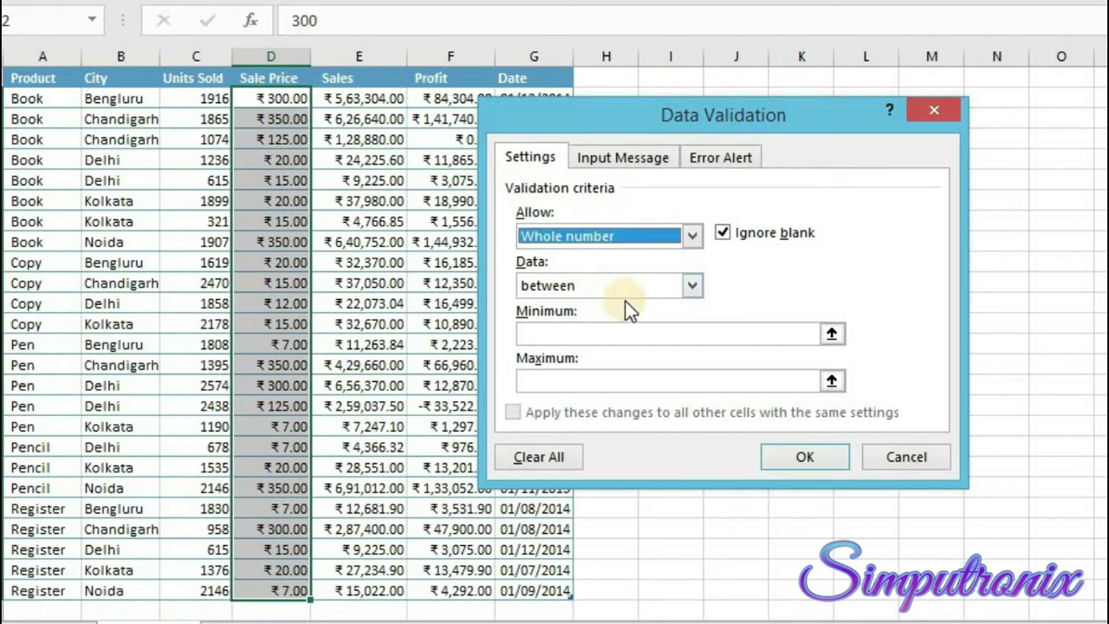
left_click(565, 332)
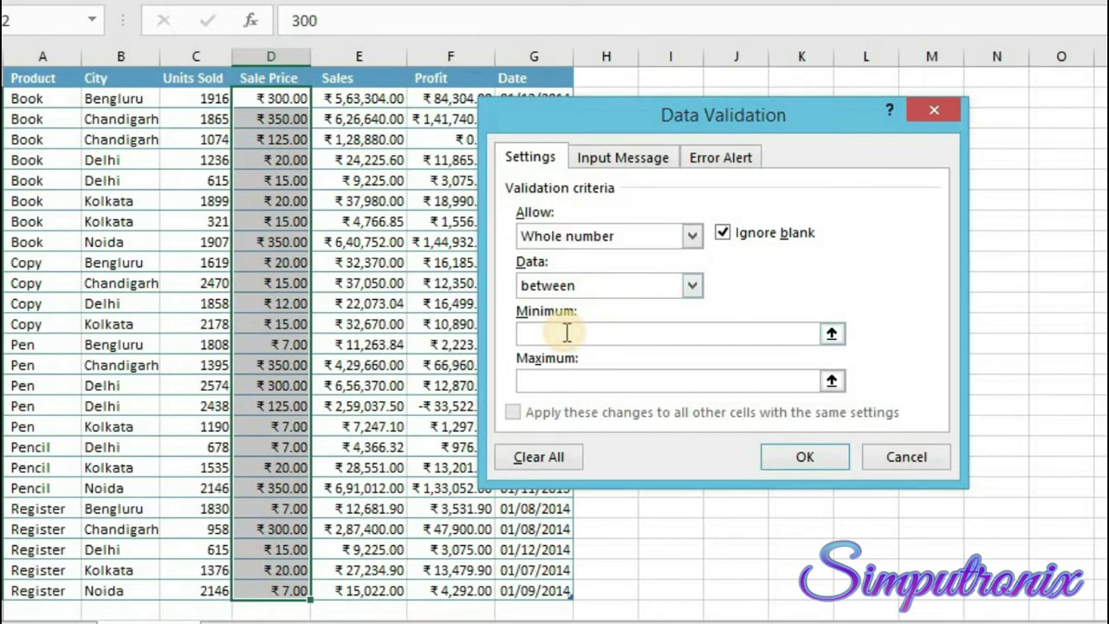
type("10")
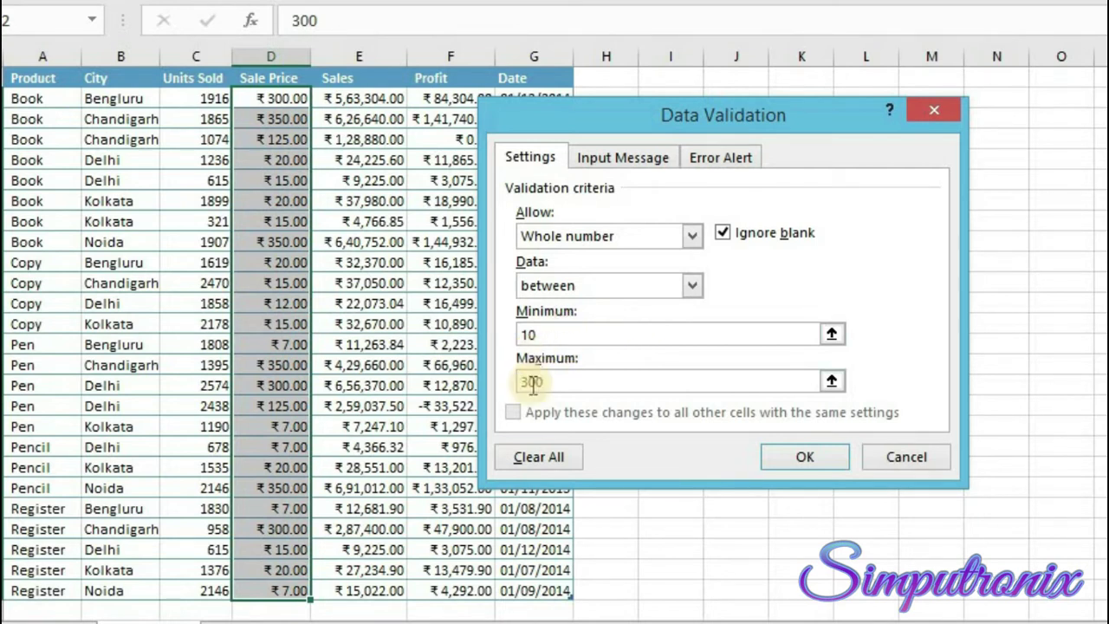
Step: Apply the Sale Price validation rule with the sheet's invalid data circled, and clear those validation circles
left_click(805, 457)
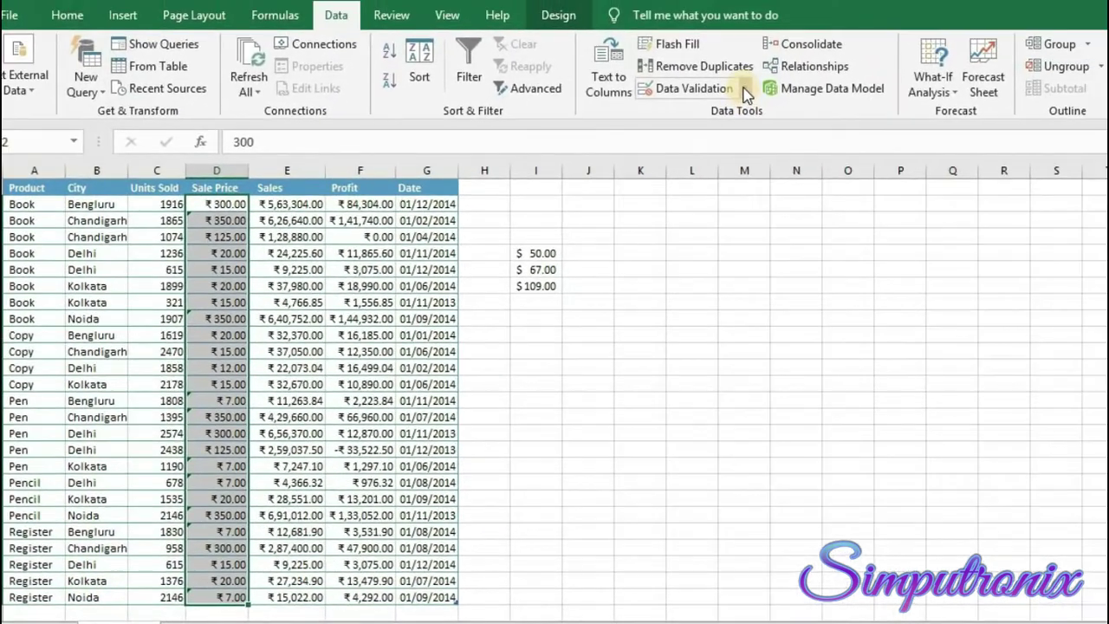
left_click(745, 89)
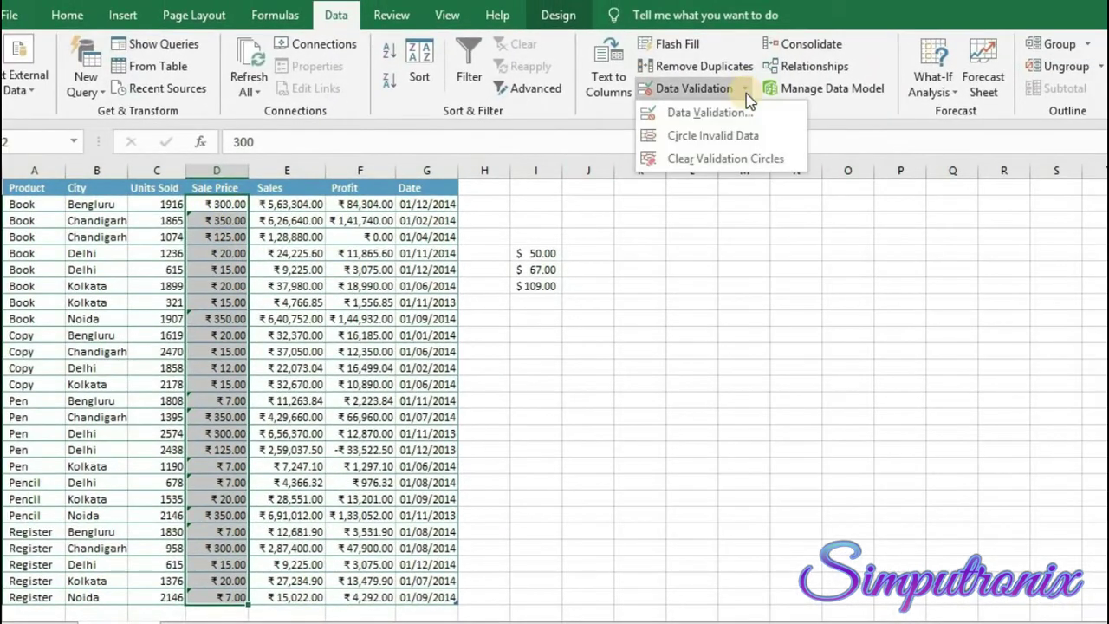
left_click(711, 139)
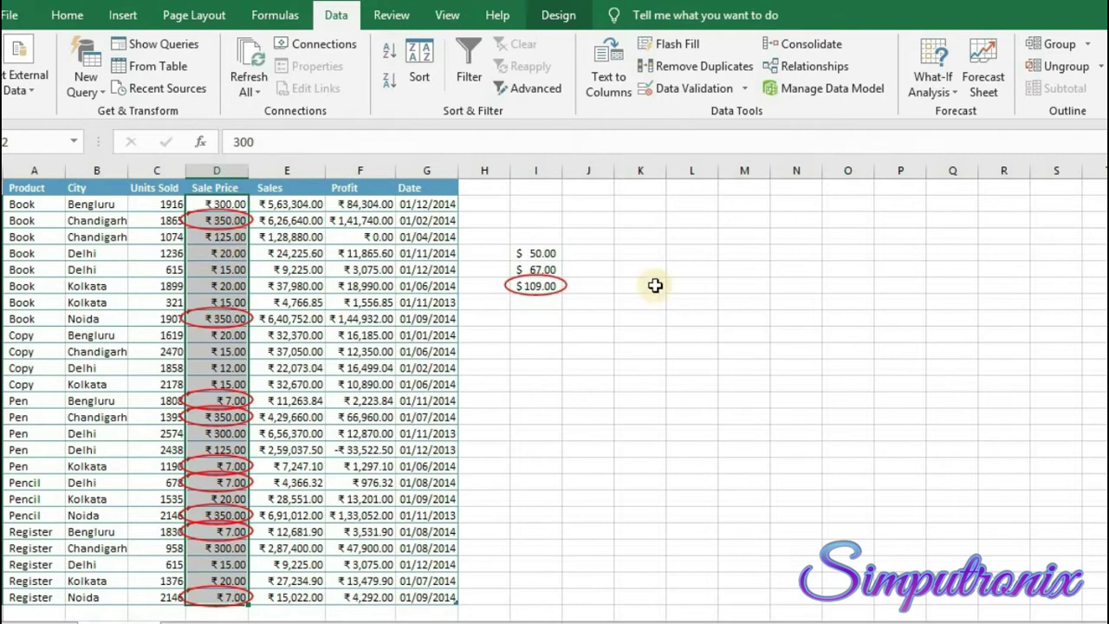
left_click(745, 89)
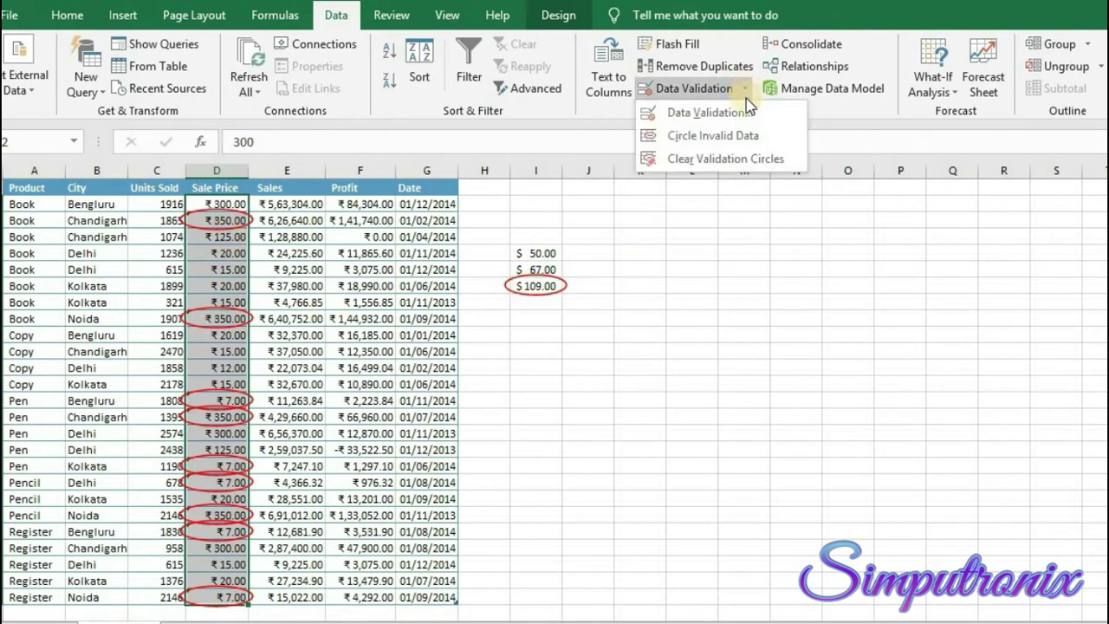
left_click(721, 160)
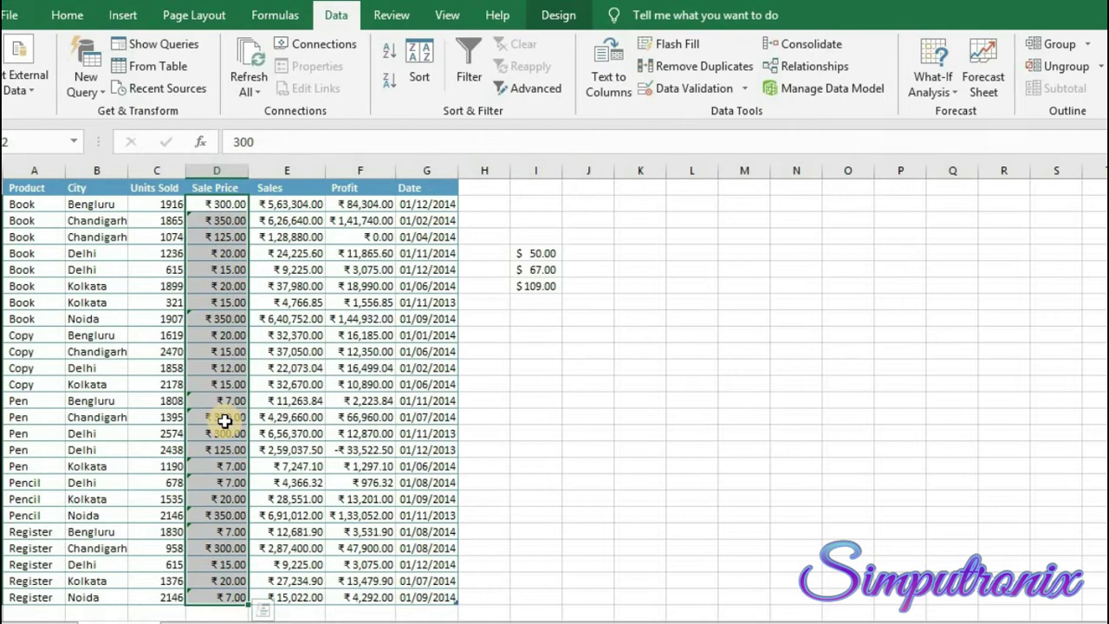
Step: Remove all validation settings from the Sale Price cells D2:D26 and circle the sheet's invalid data again
left_click(744, 89)
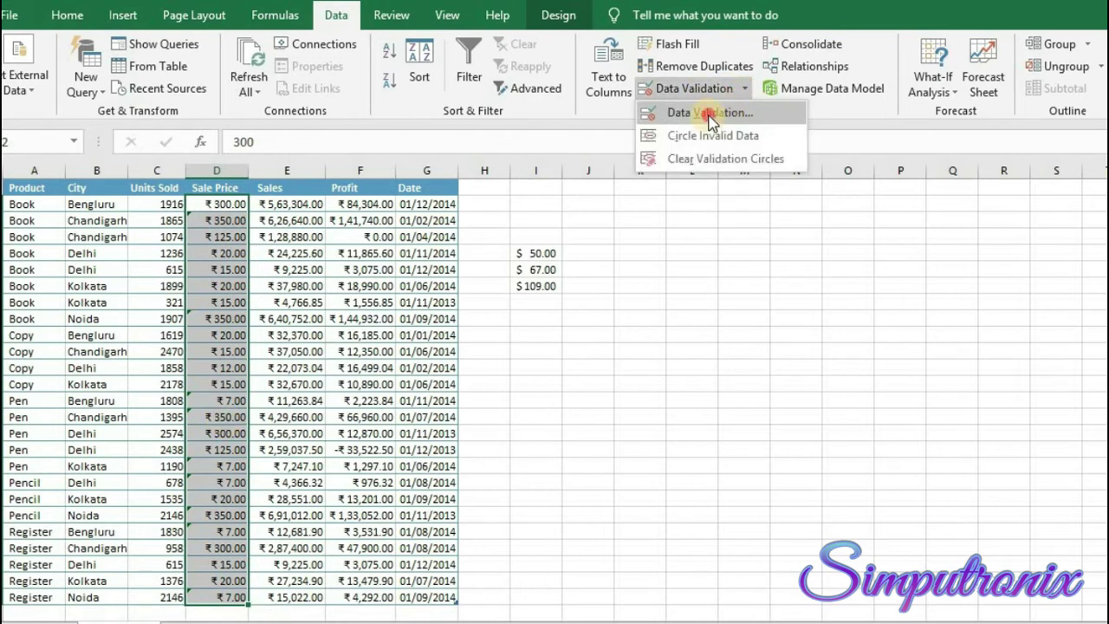
left_click(707, 114)
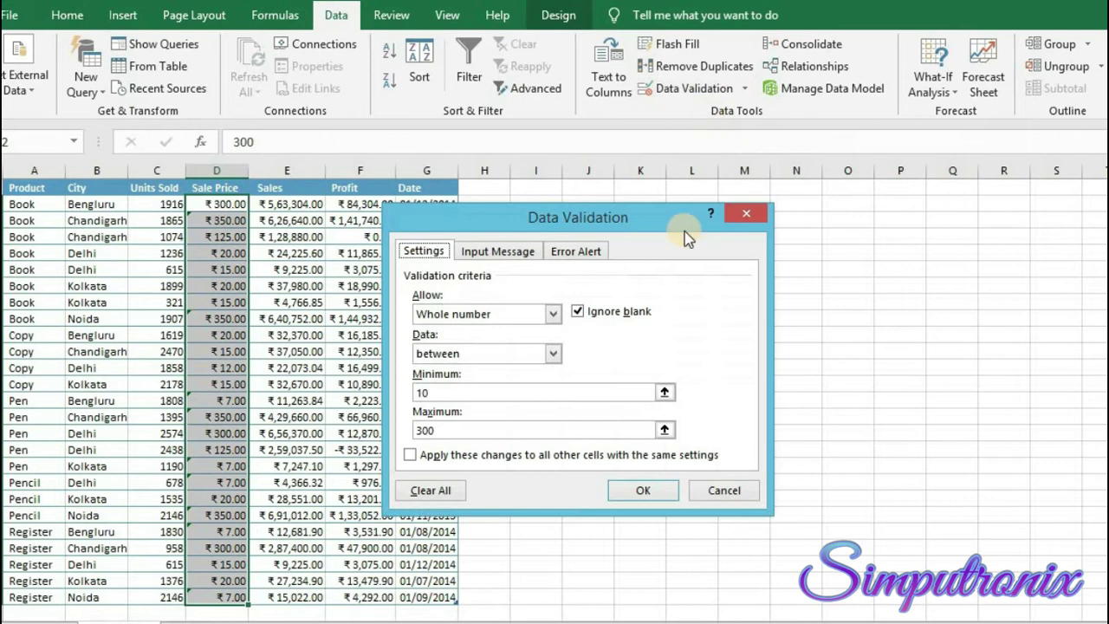
left_click(431, 490)
left_click(643, 490)
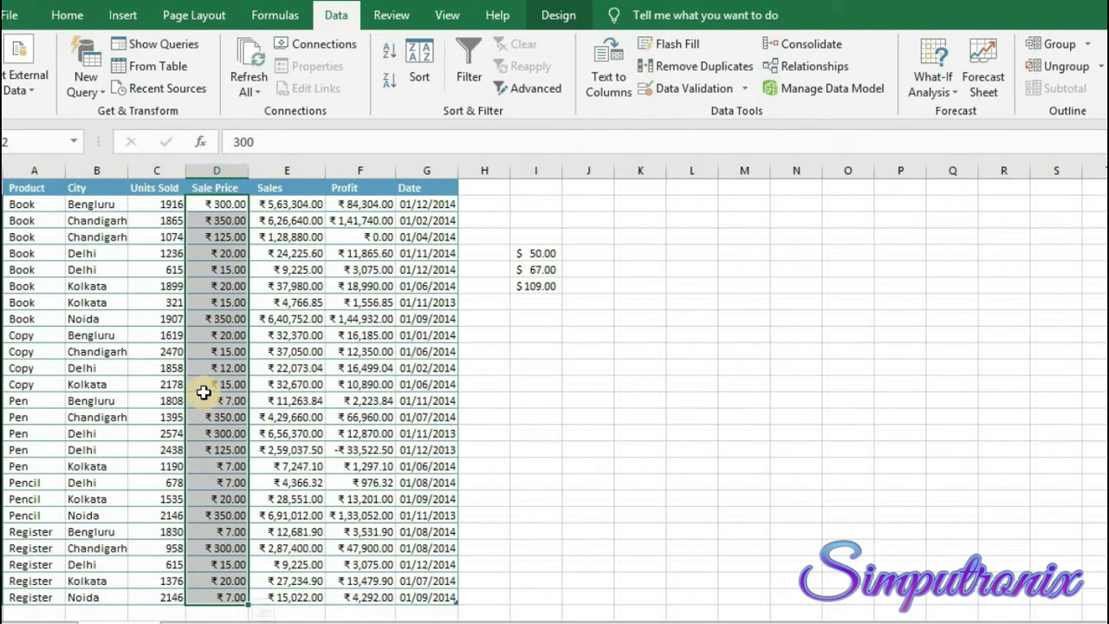
left_click(744, 89)
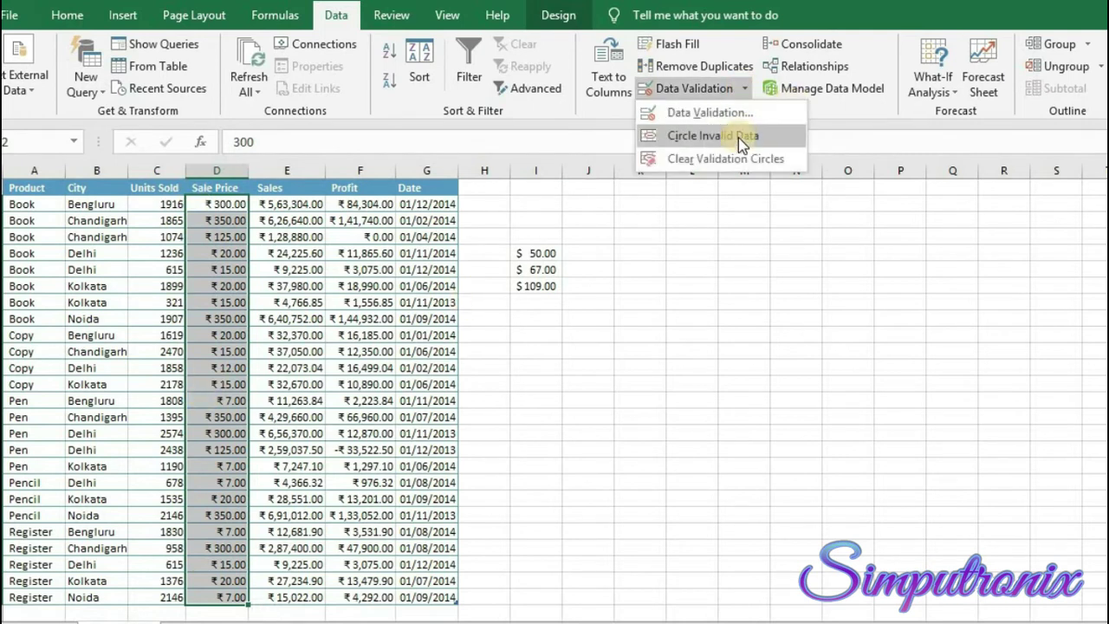
left_click(739, 137)
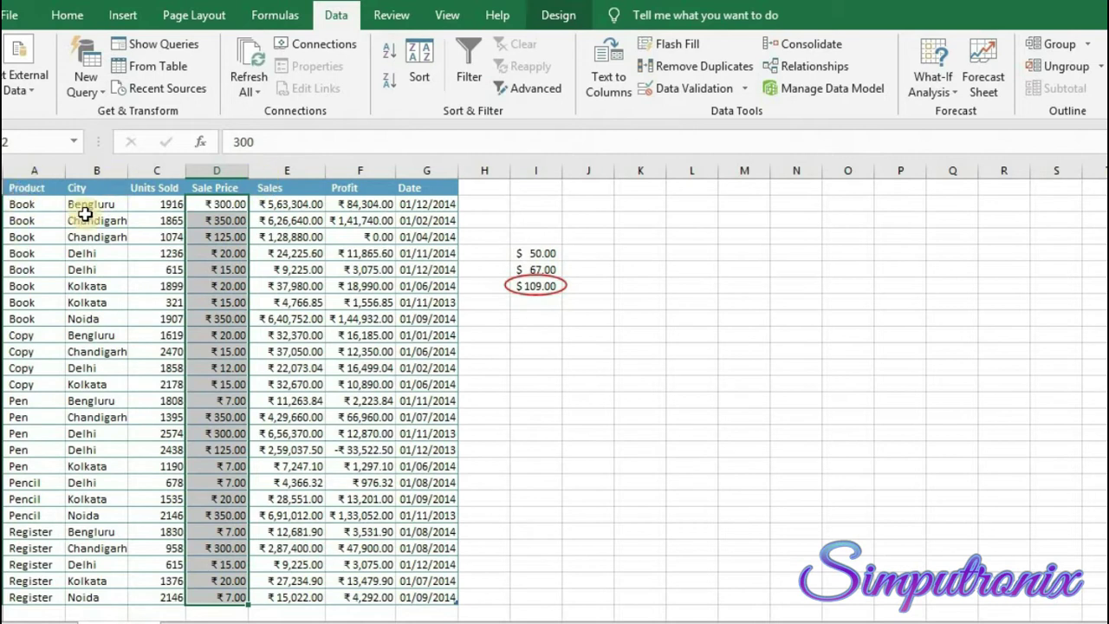
Step: Open data validation for the City cells B2:B26 and allow Text length with the between condition
left_click_drag(97, 205, 94, 598)
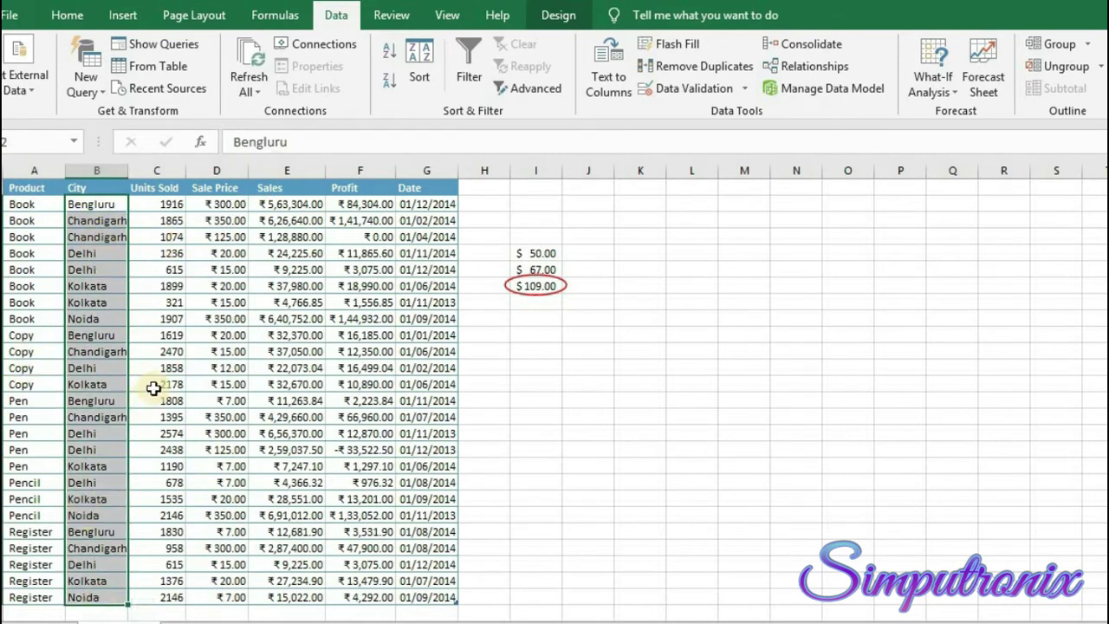
left_click(743, 88)
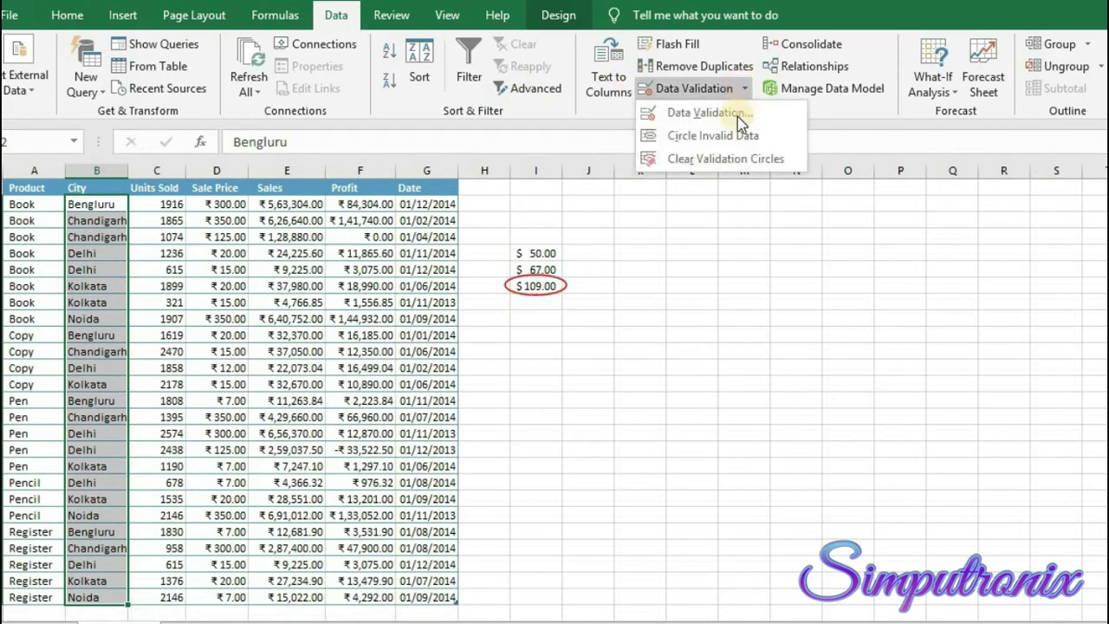
left_click(737, 115)
left_click(505, 312)
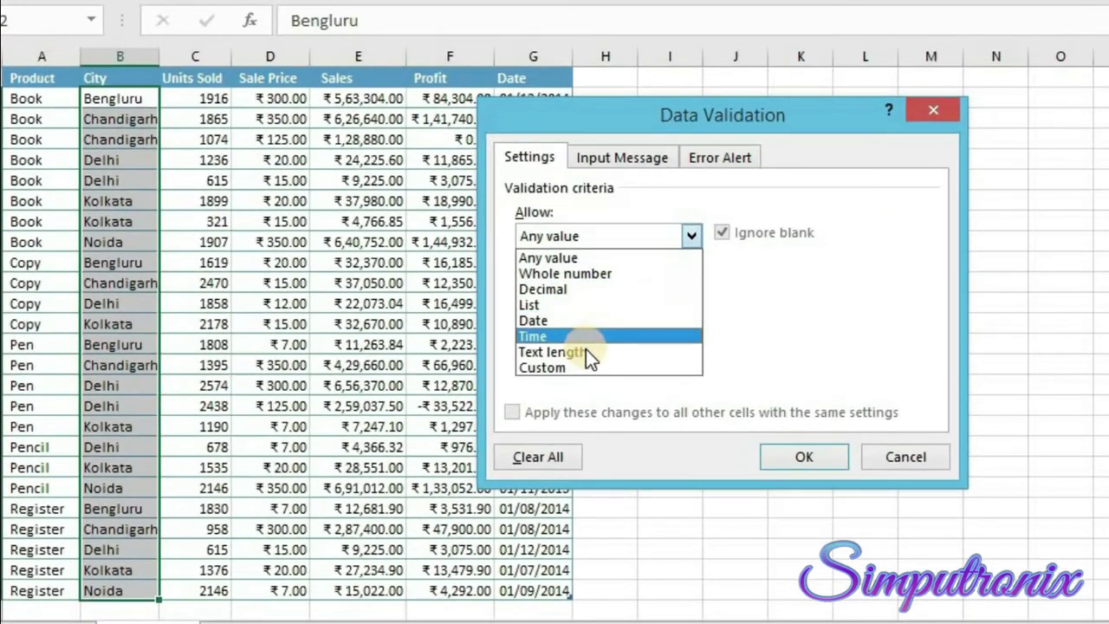
left_click(486, 398)
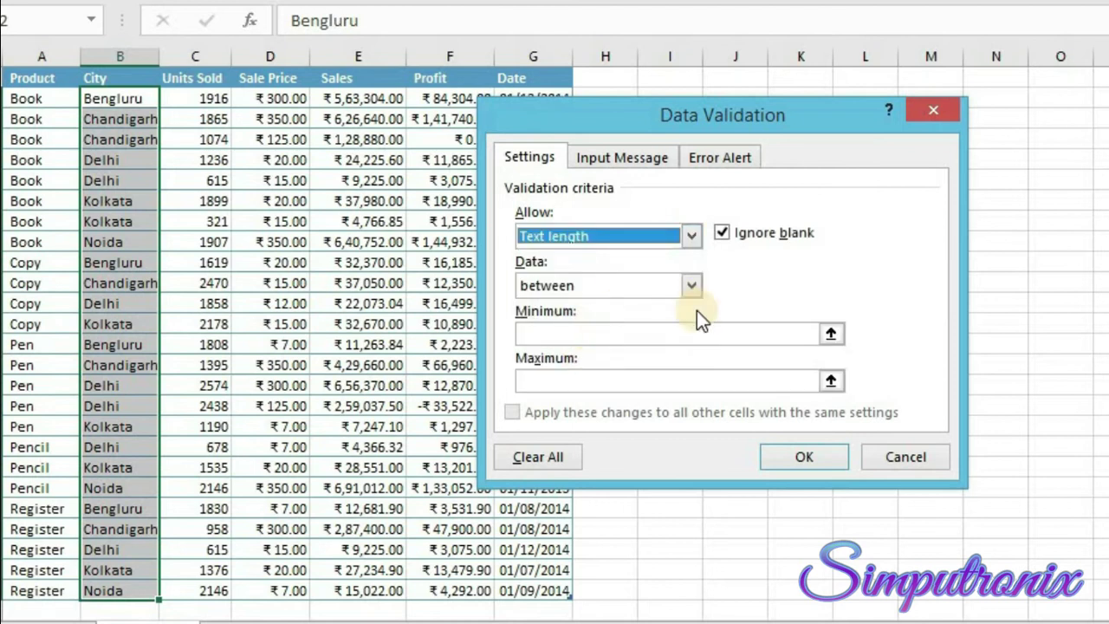
left_click(689, 286)
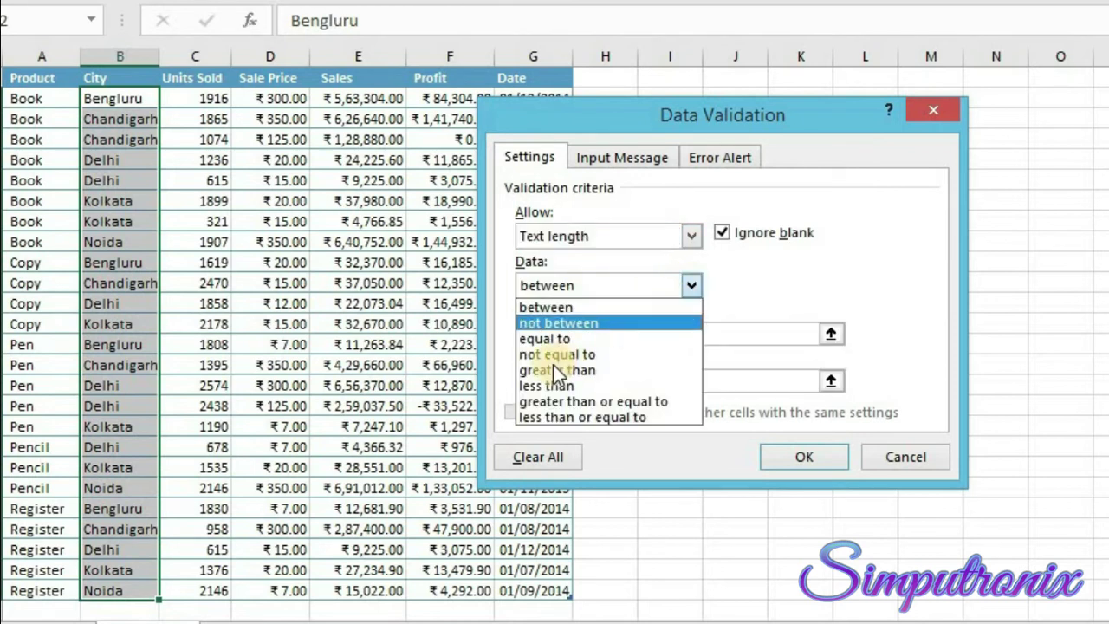
left_click(697, 281)
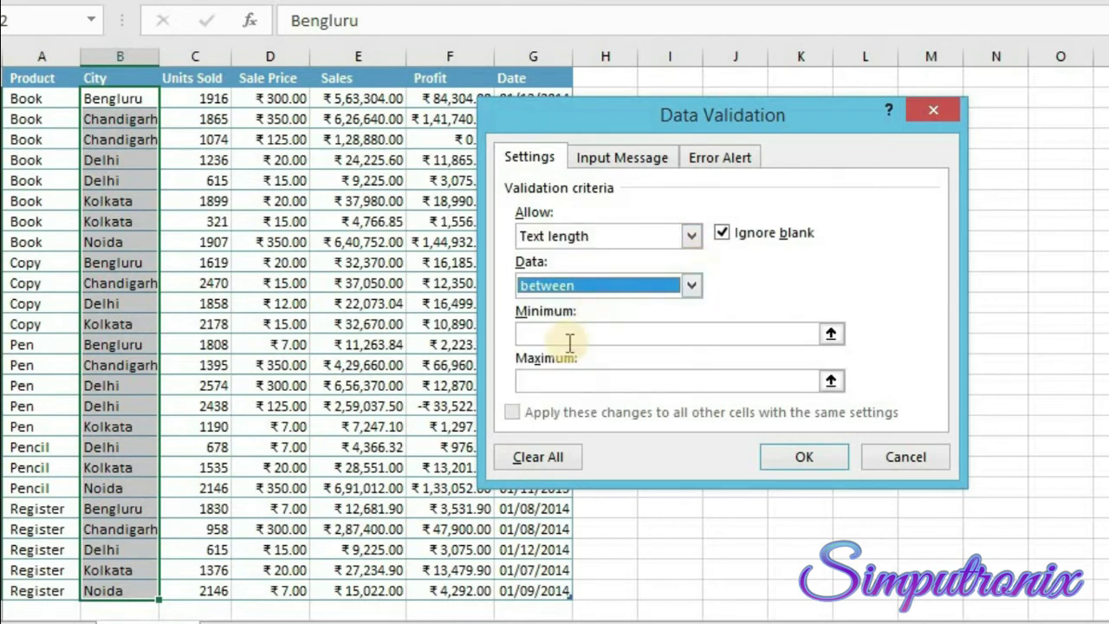
Step: Set the City text length to a minimum of 5 and a maximum of 8, and apply the rule
left_click(565, 339)
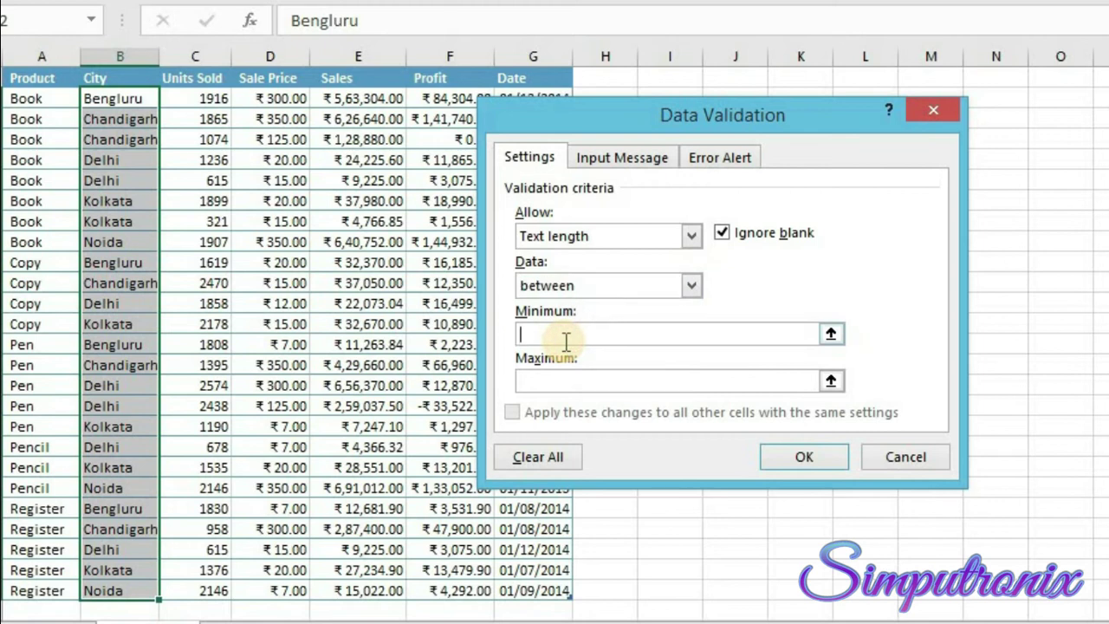
type("5")
left_click(542, 389)
left_click(543, 387)
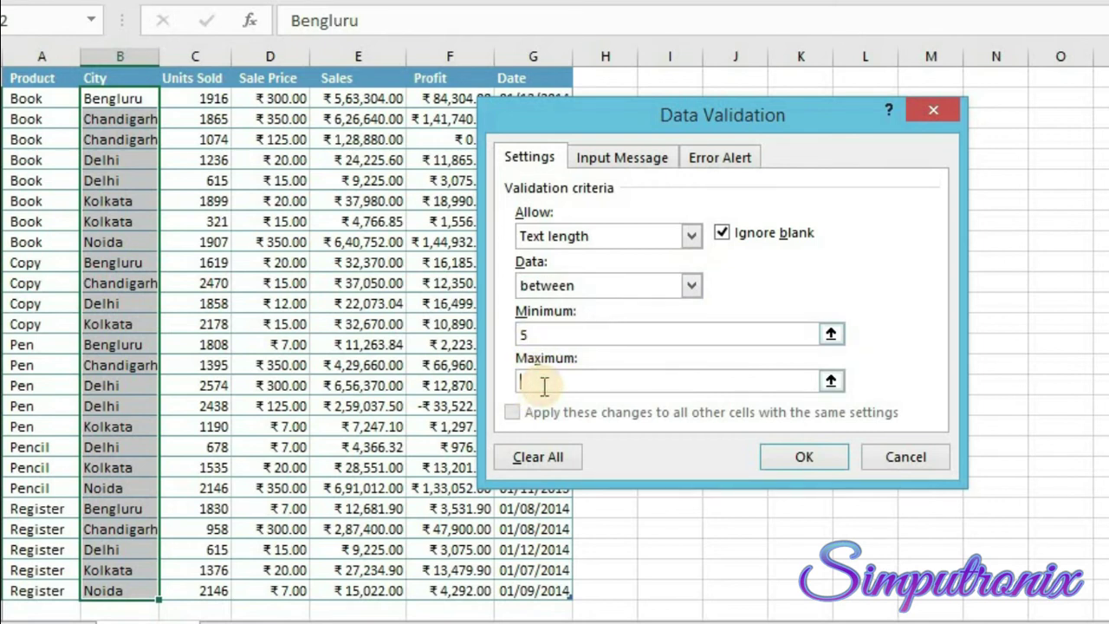
type("8")
left_click(828, 461)
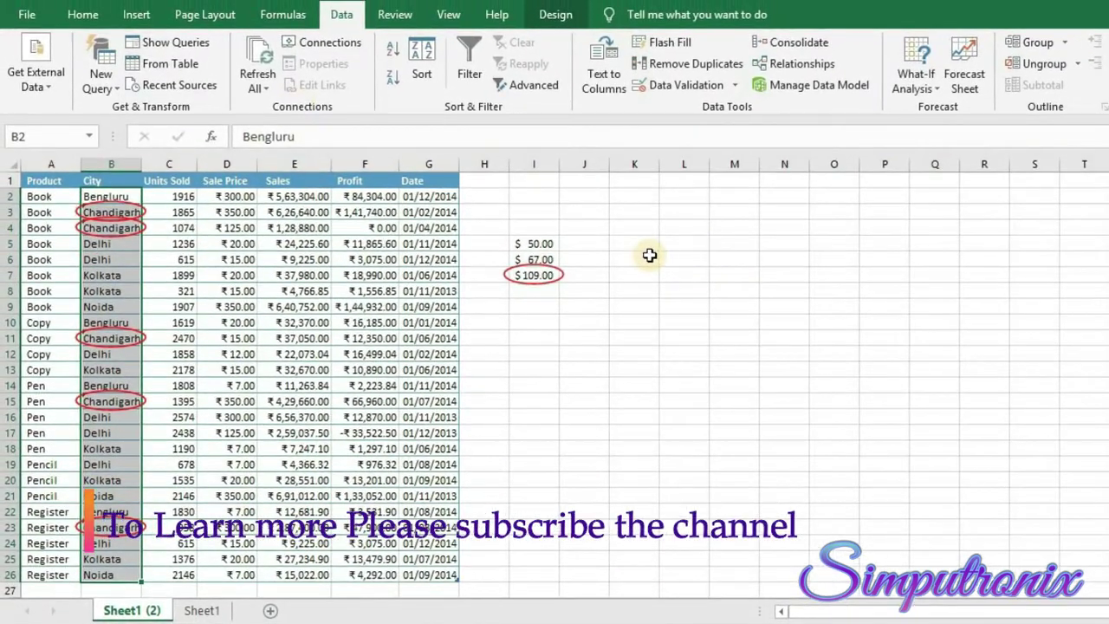
Step: Switch to the Salary sheet workbook, view its records in the data entry form, and close the form
left_click(27, 14)
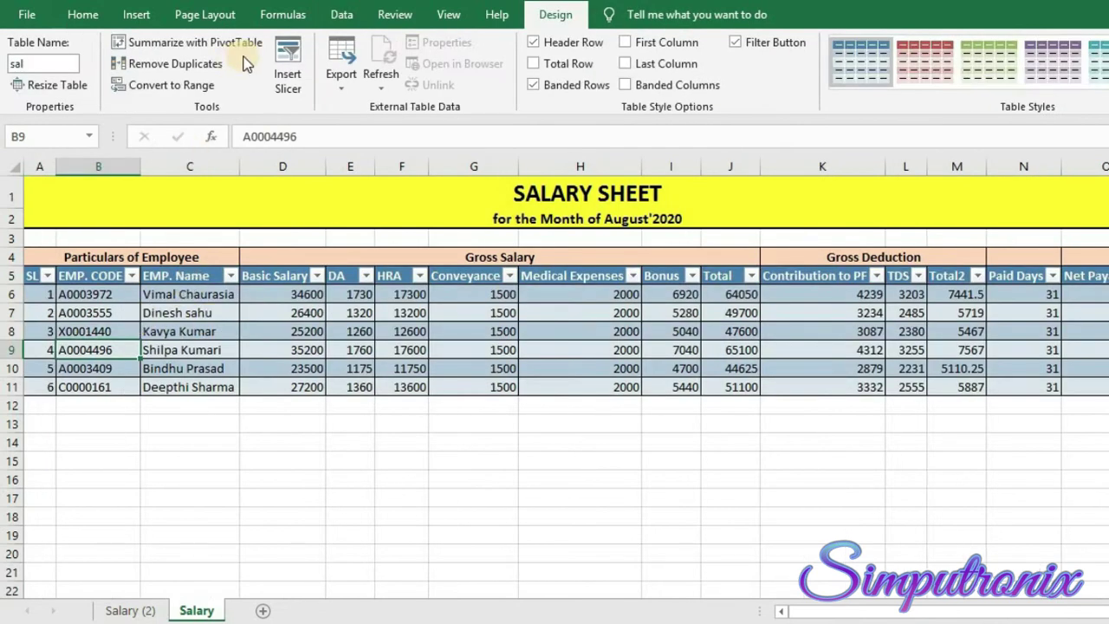
left_click(230, 19)
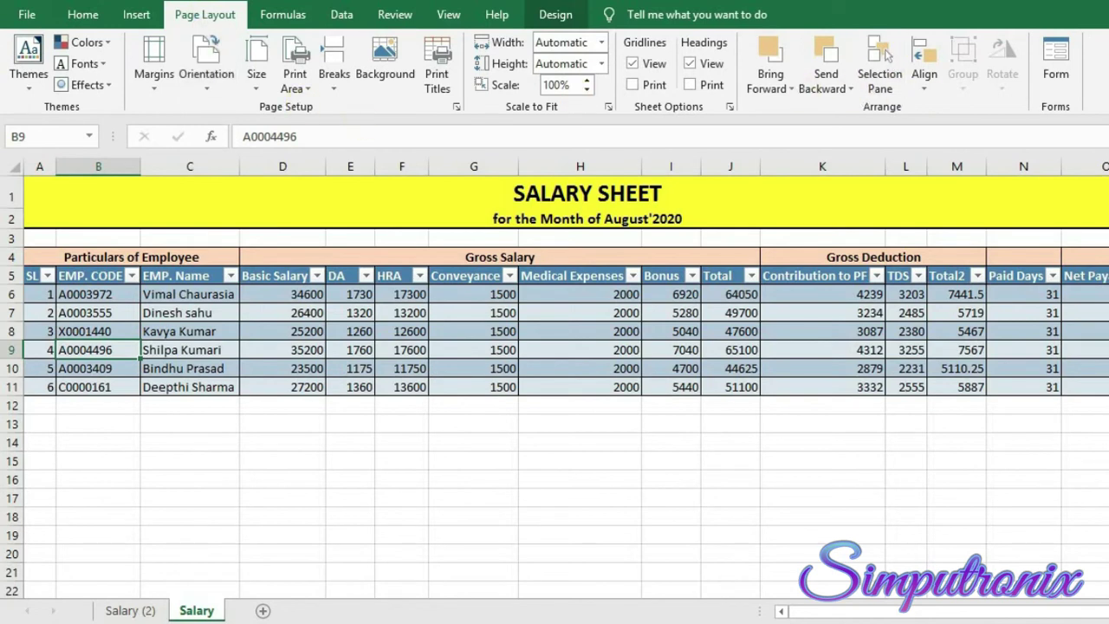
left_click(1056, 68)
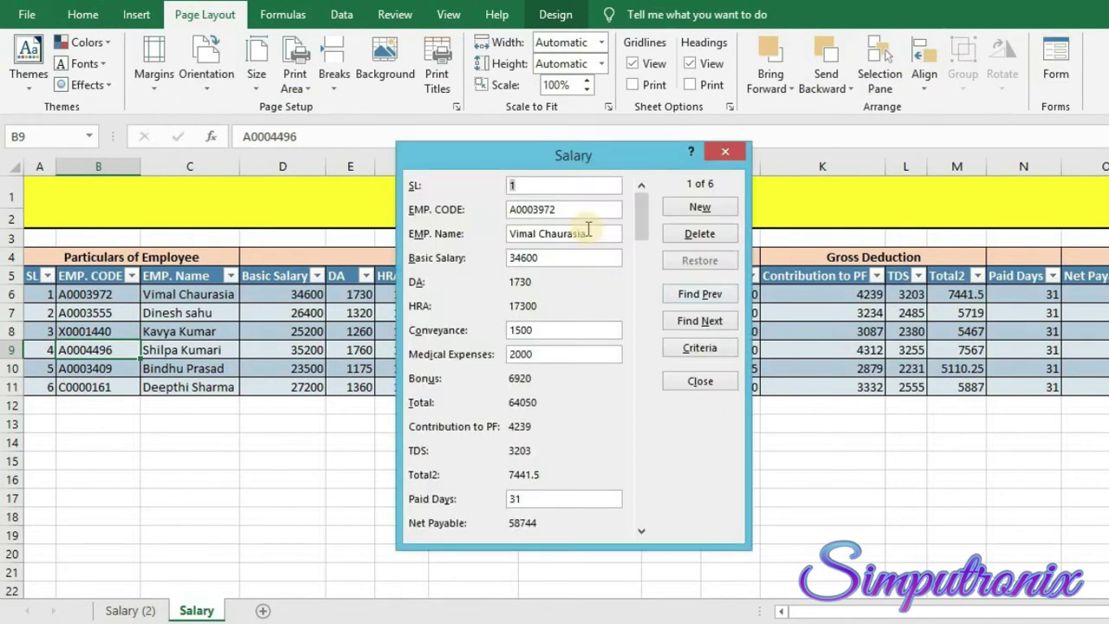
left_click(725, 151)
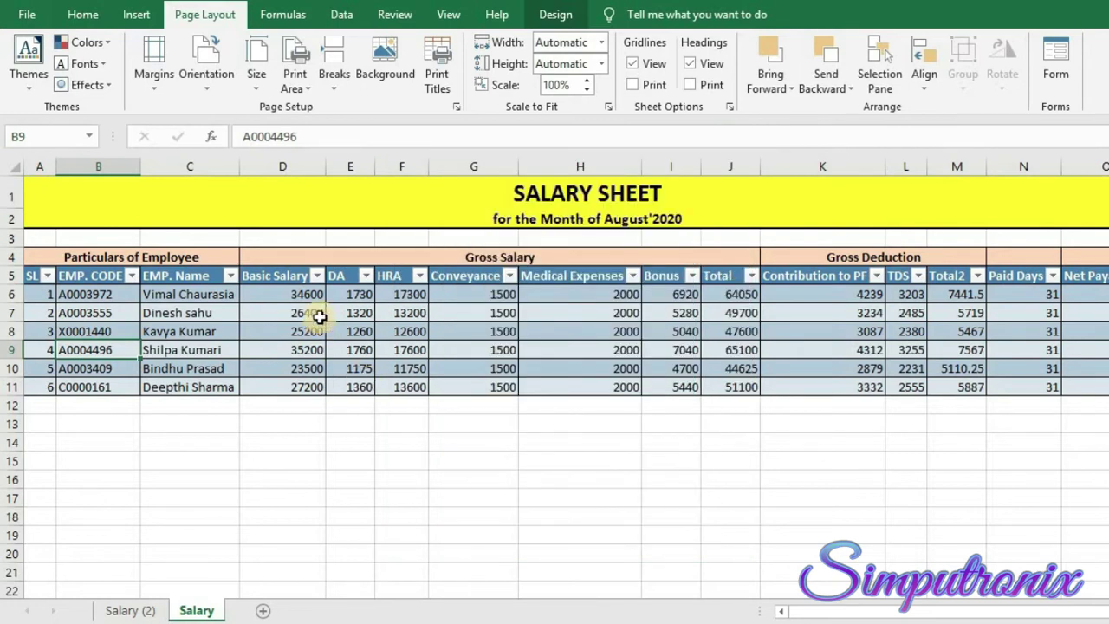
Step: Select the Basic Salary values in D6:D11 and set their data validation to allow whole numbers
left_click_drag(302, 293, 298, 383)
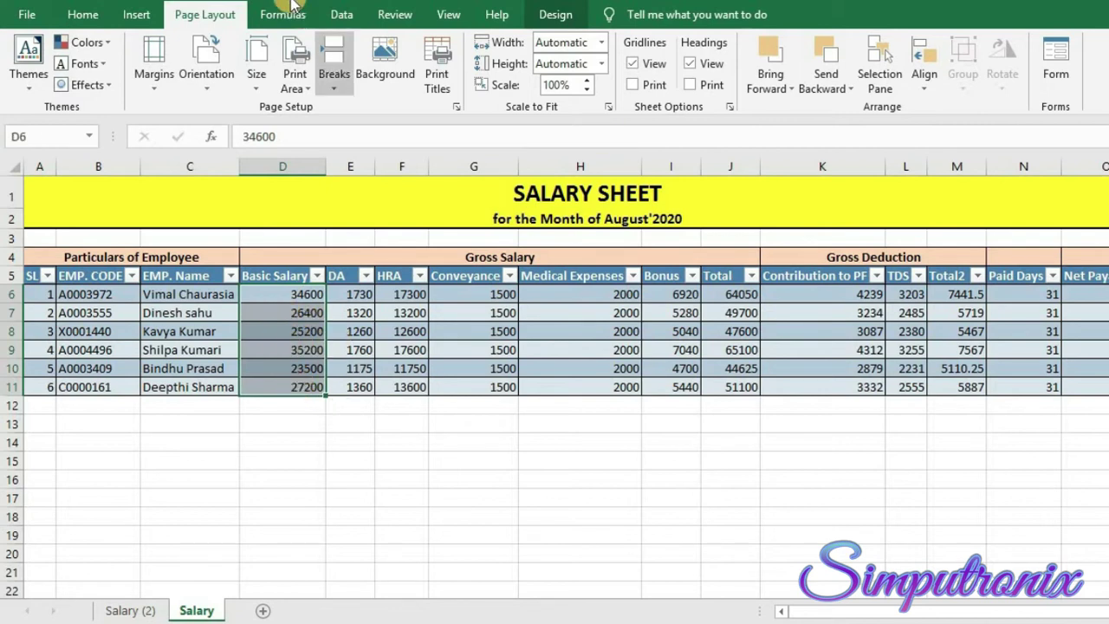
left_click(343, 16)
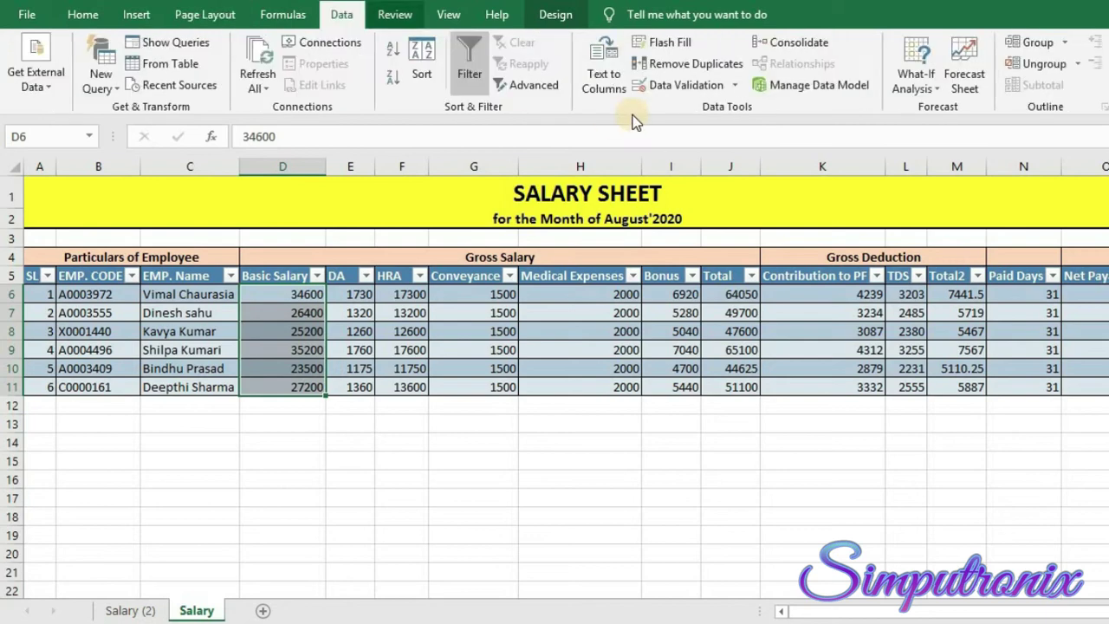
left_click(732, 86)
left_click(701, 108)
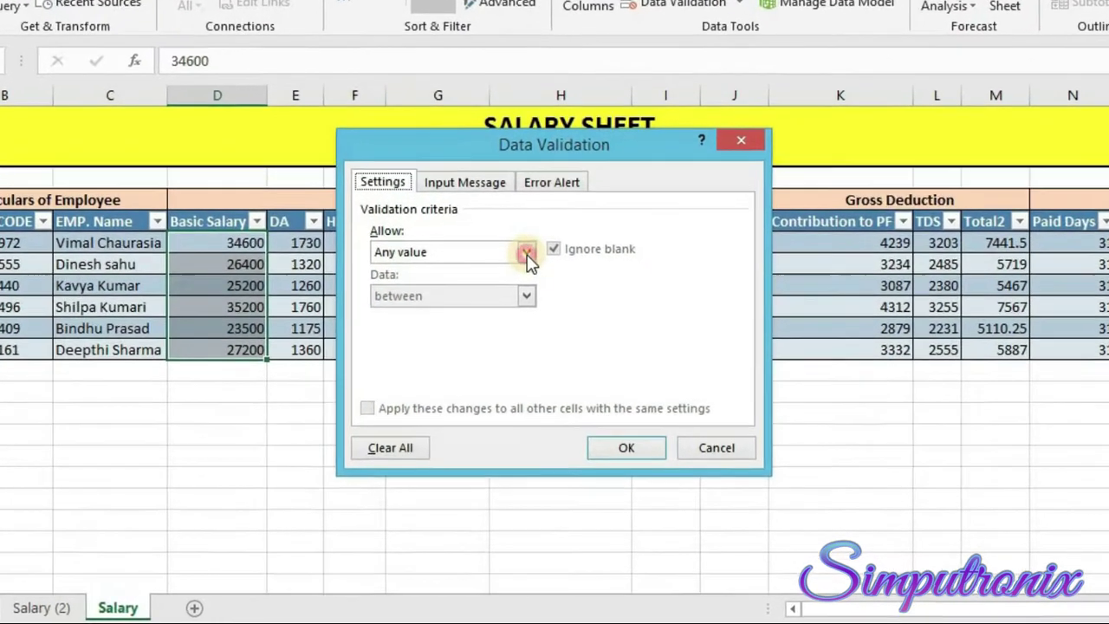
left_click(538, 276)
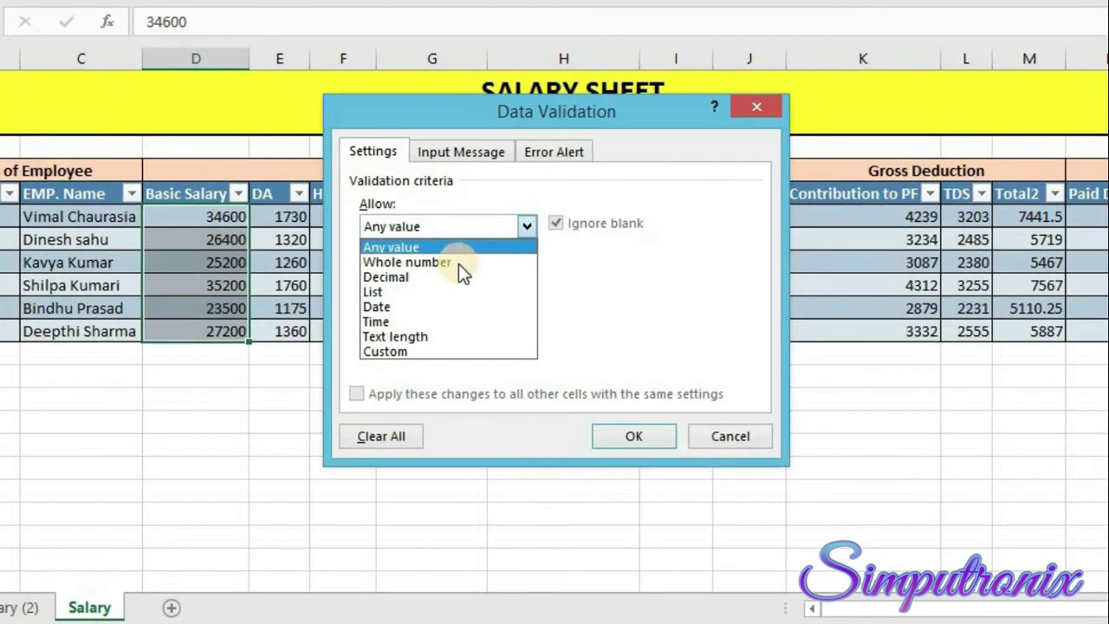
left_click(474, 310)
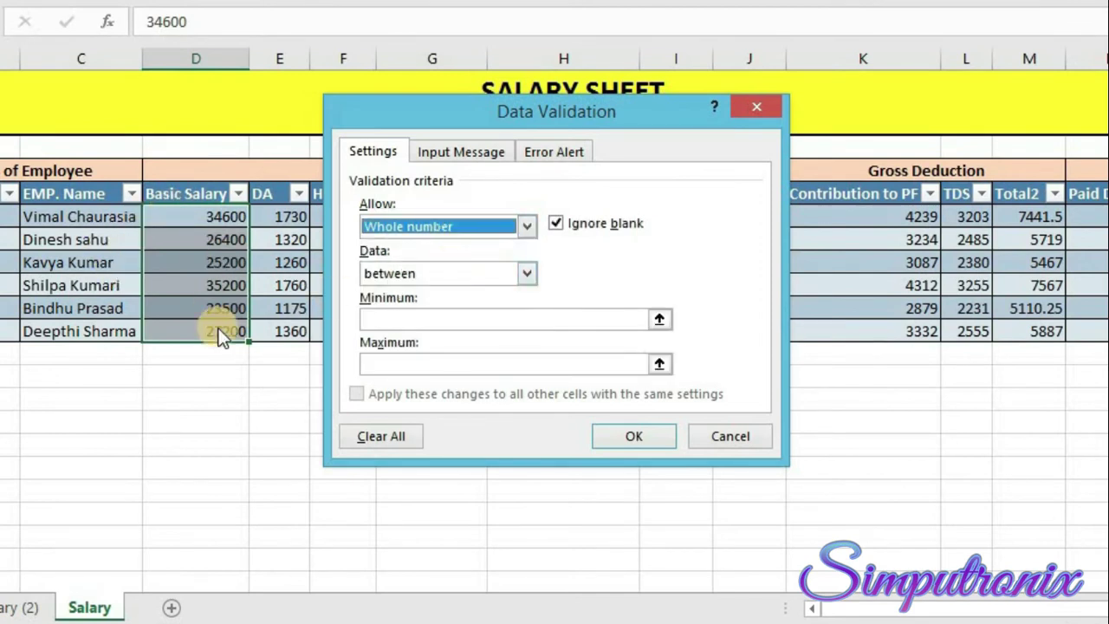
Step: Set the Basic Salary limits to a minimum of 25000 and a maximum of 50000, and apply the rule
left_click(384, 324)
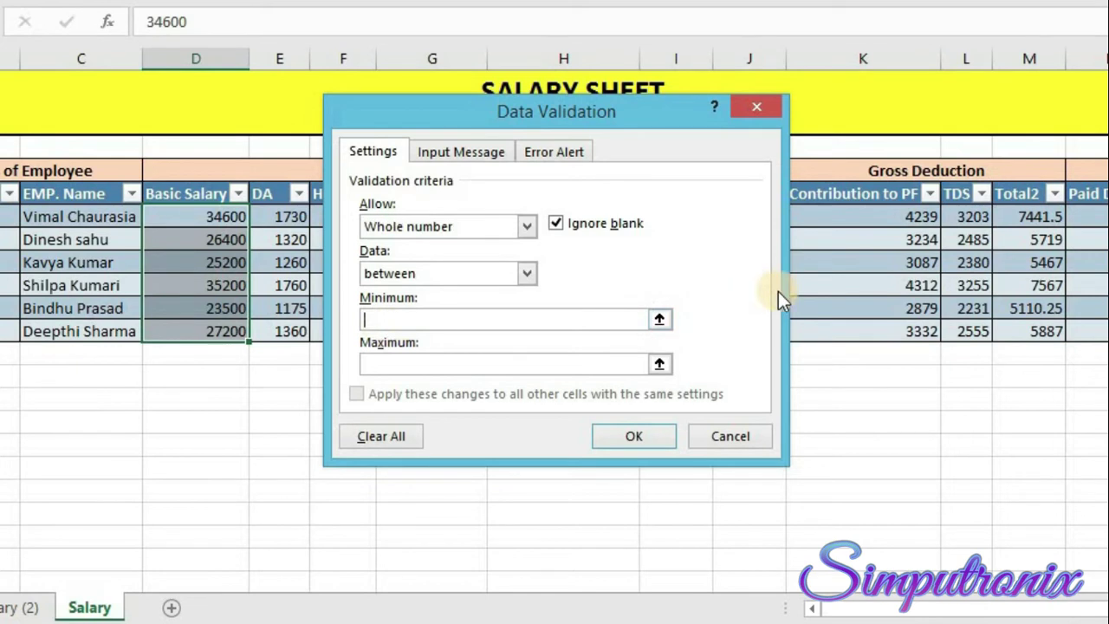
type("25000")
left_click(414, 366)
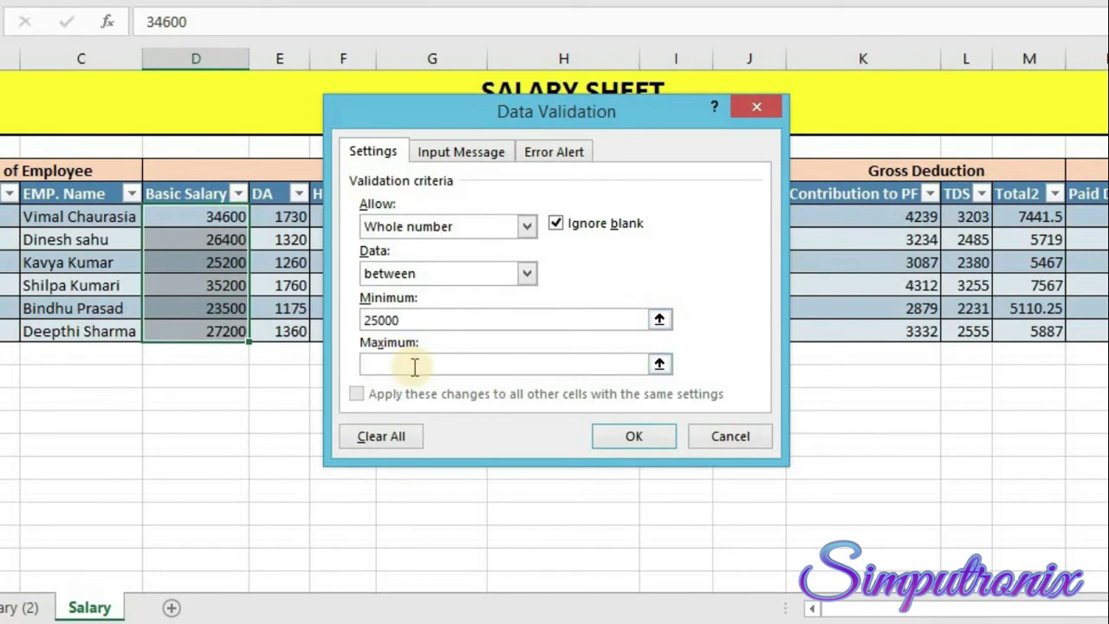
type("50000")
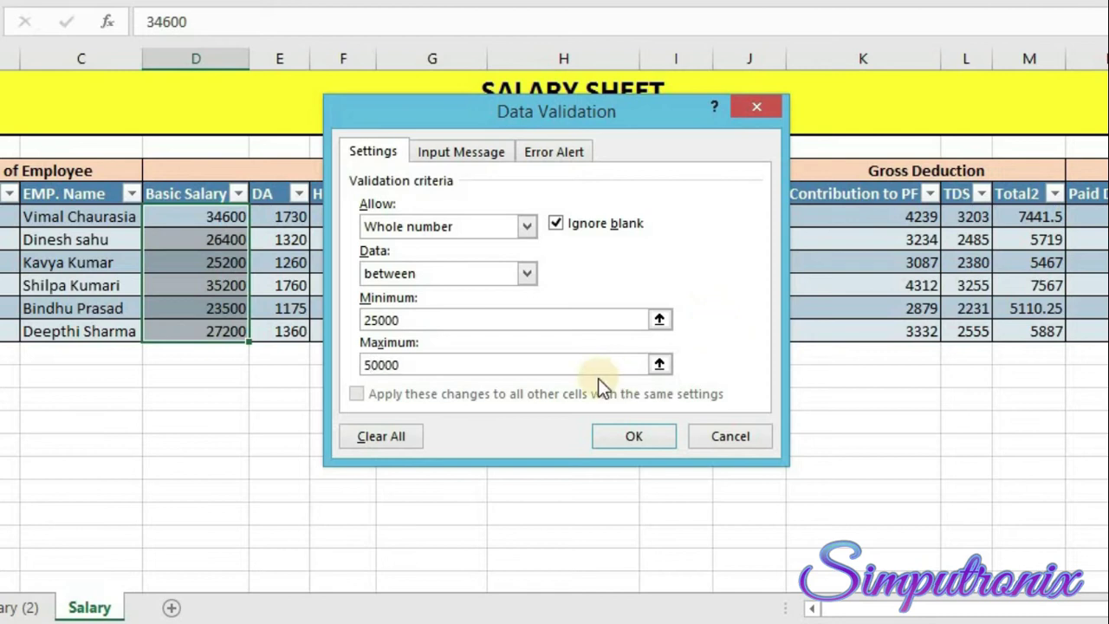
left_click(637, 437)
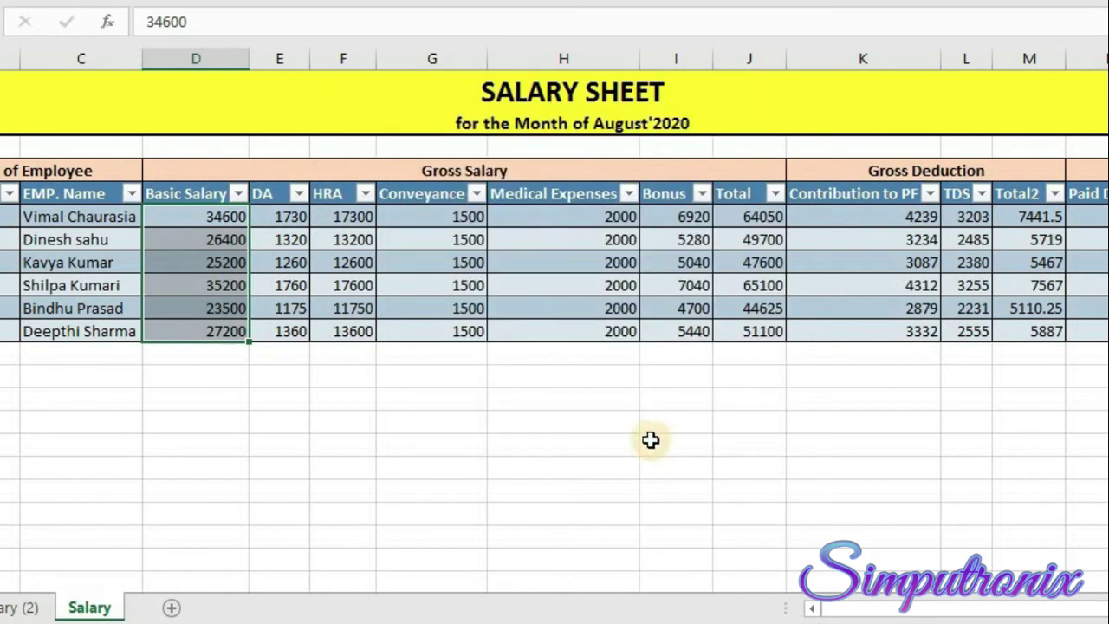
Step: Select the flagged Basic Salary value in cell D10 and open its error-checking options
left_click(196, 262)
left_click(99, 308)
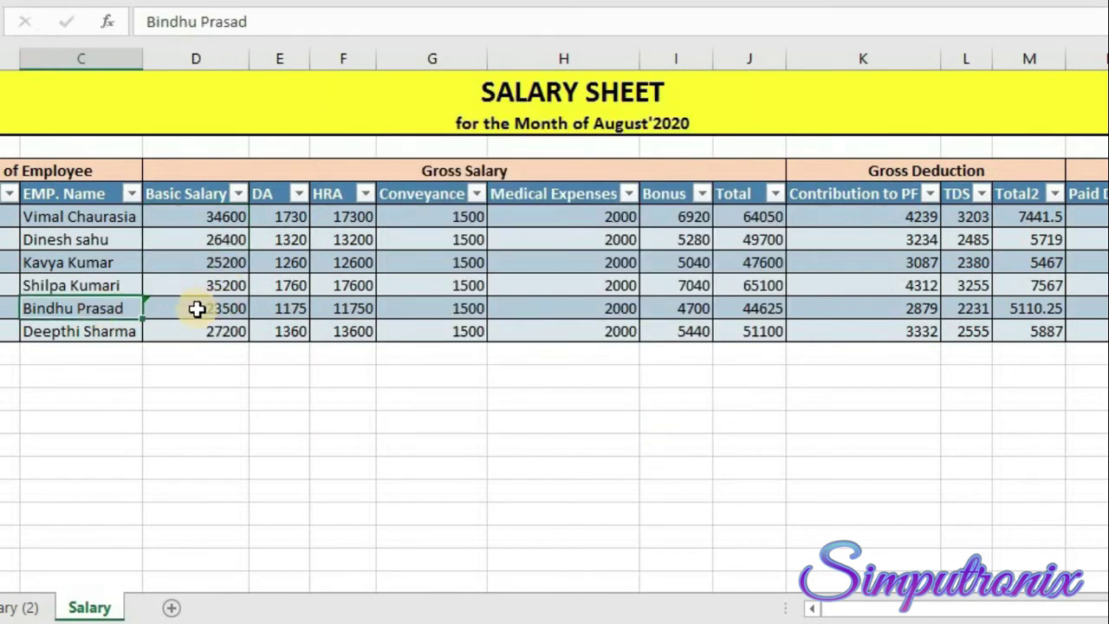
left_click(182, 307)
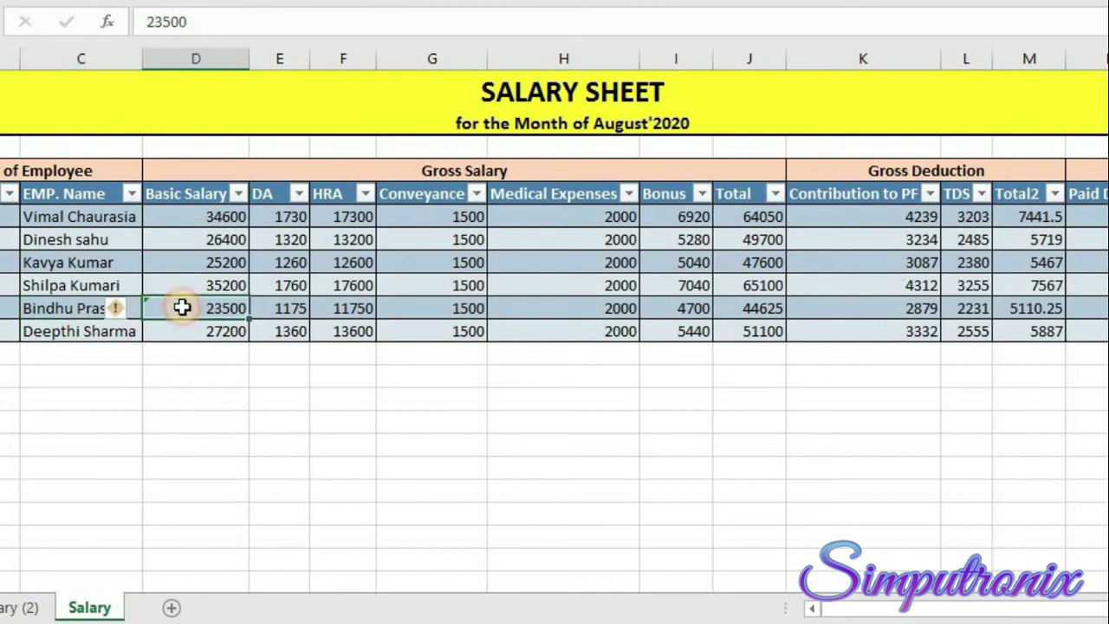
left_click(116, 311)
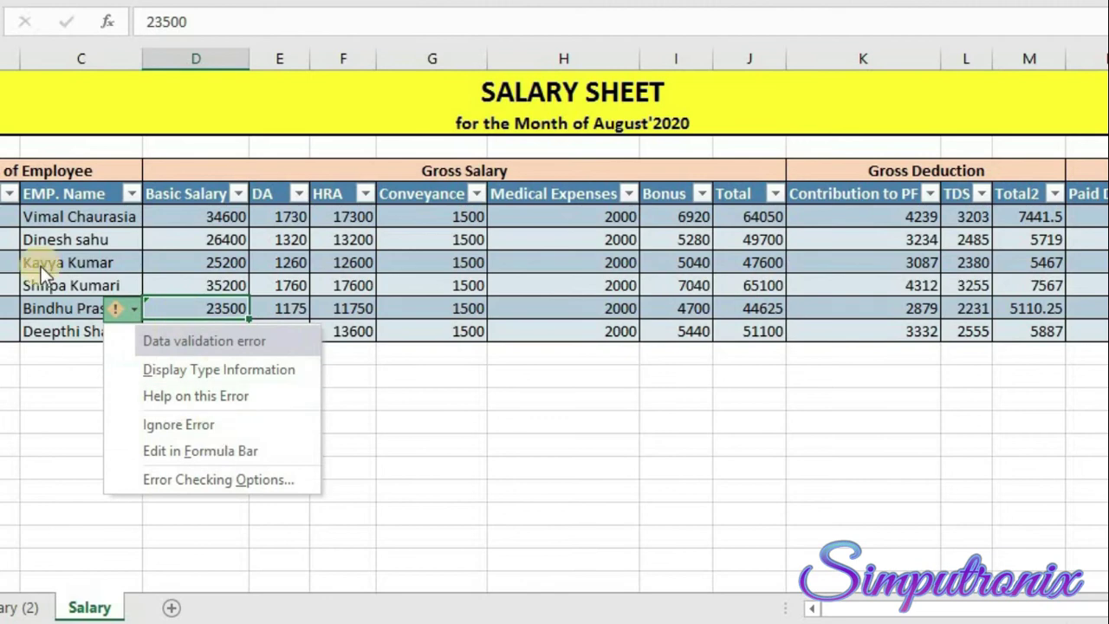
Step: Open the data entry form for the salary table and start a new record with SL 7, an employee code and the employee's full name
left_click(65, 307)
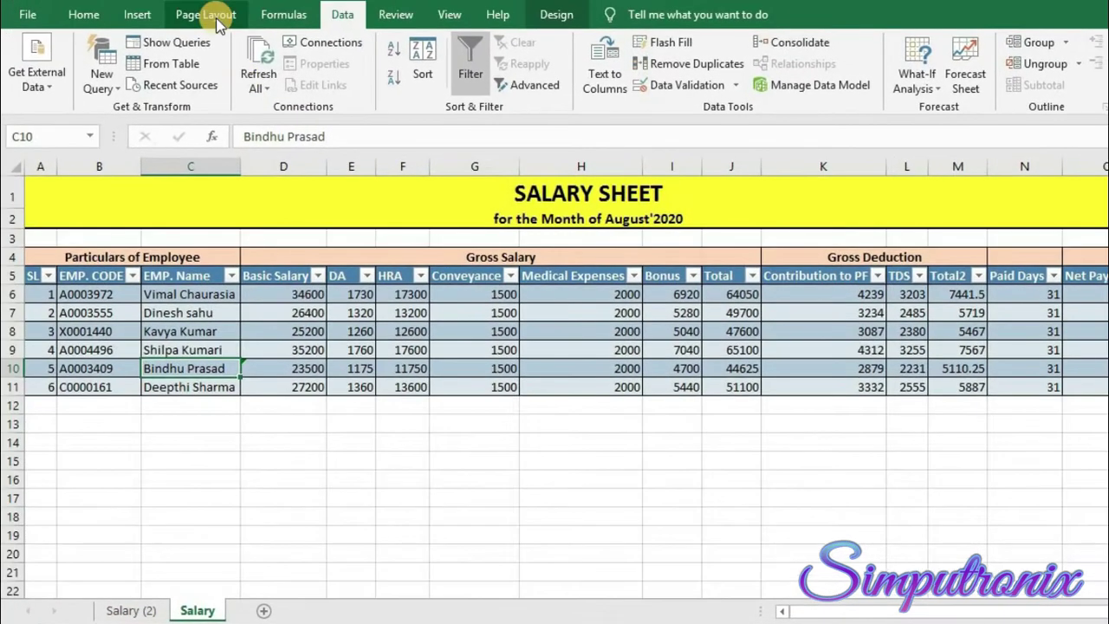
left_click(223, 19)
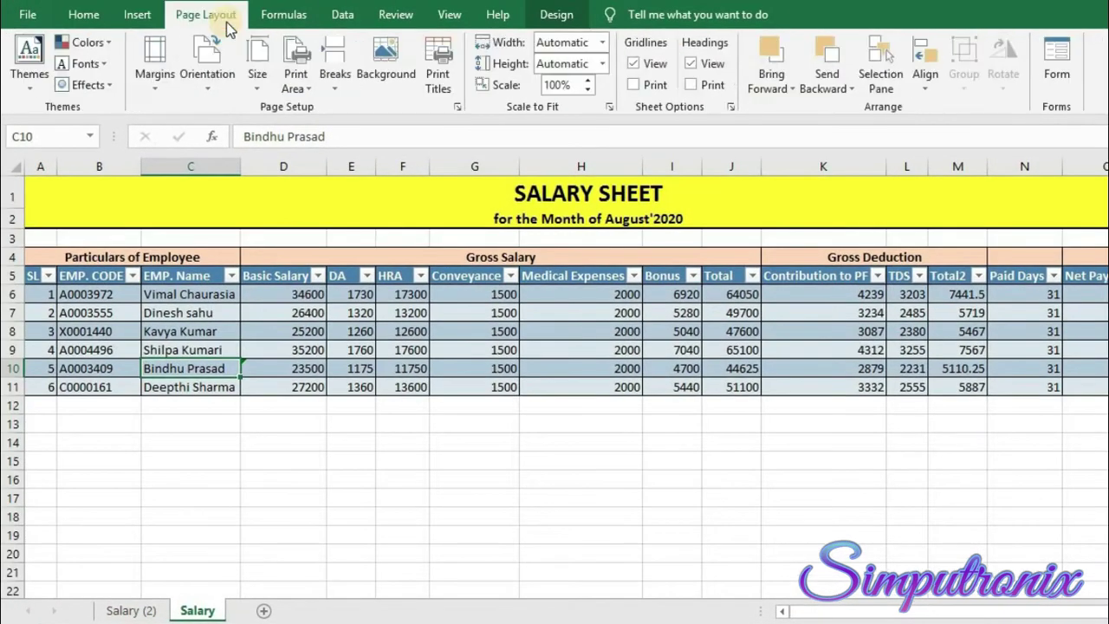
left_click(1057, 61)
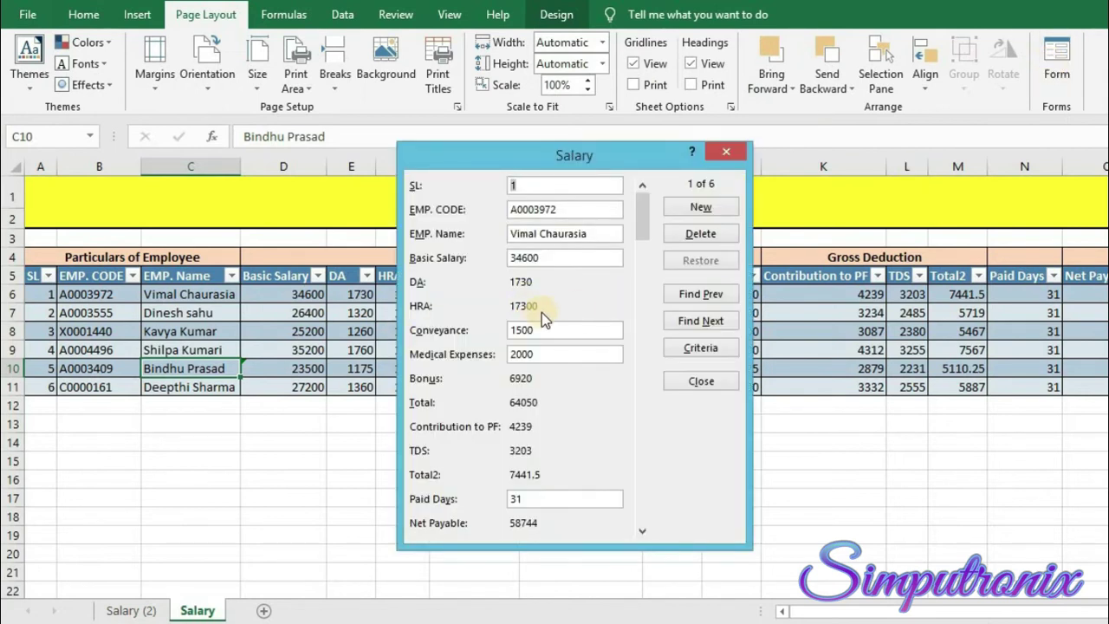
left_click(701, 208)
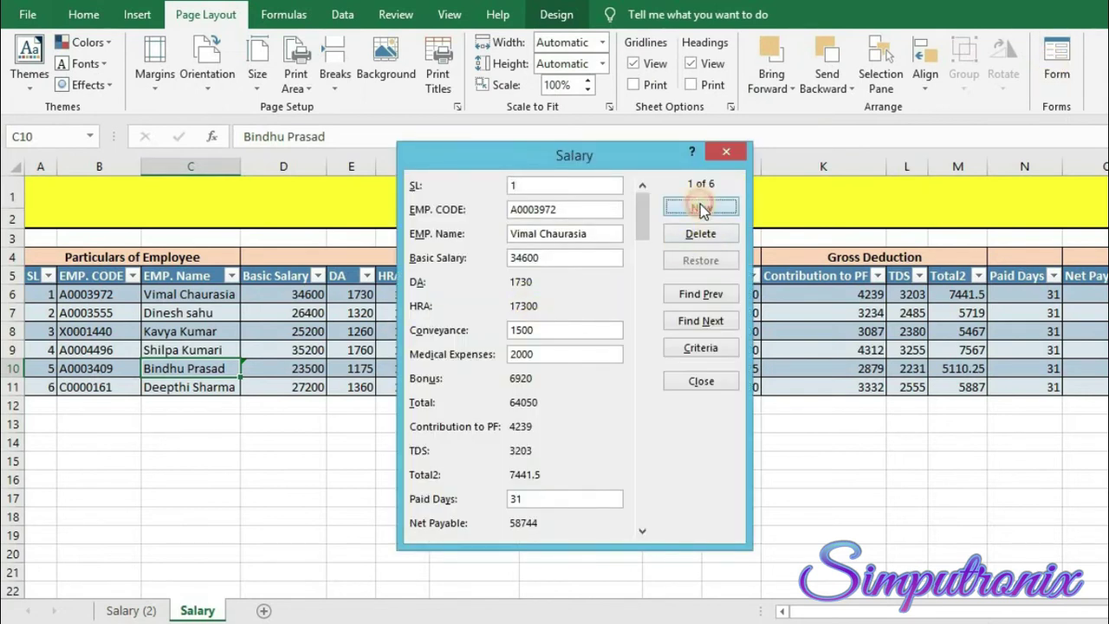
left_click(509, 187)
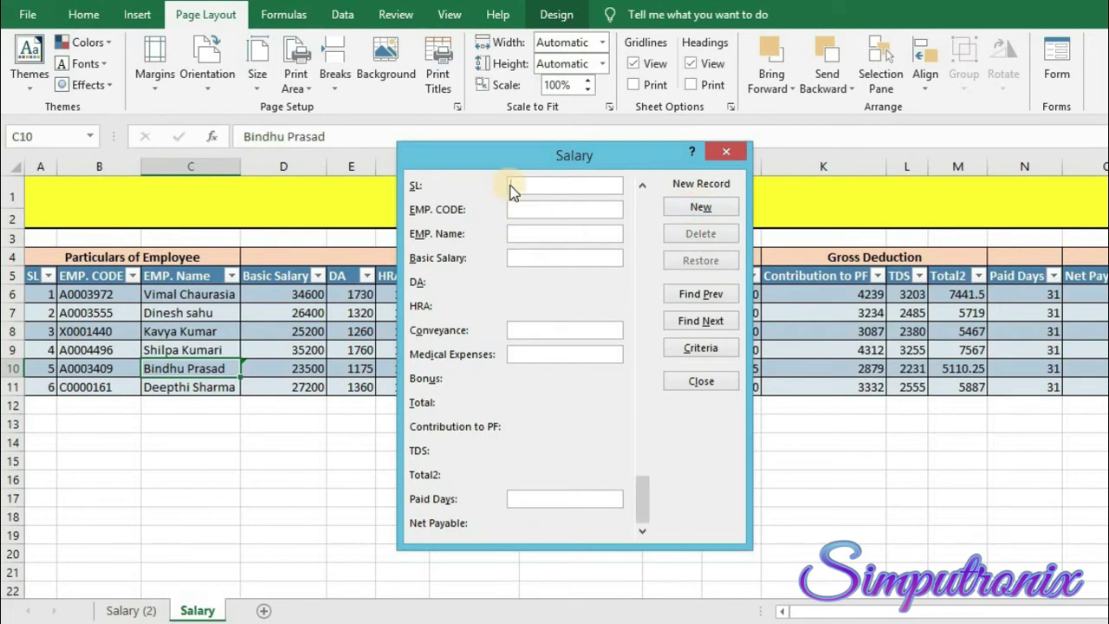
type("7")
left_click(543, 208)
type("A0000678")
left_click(589, 235)
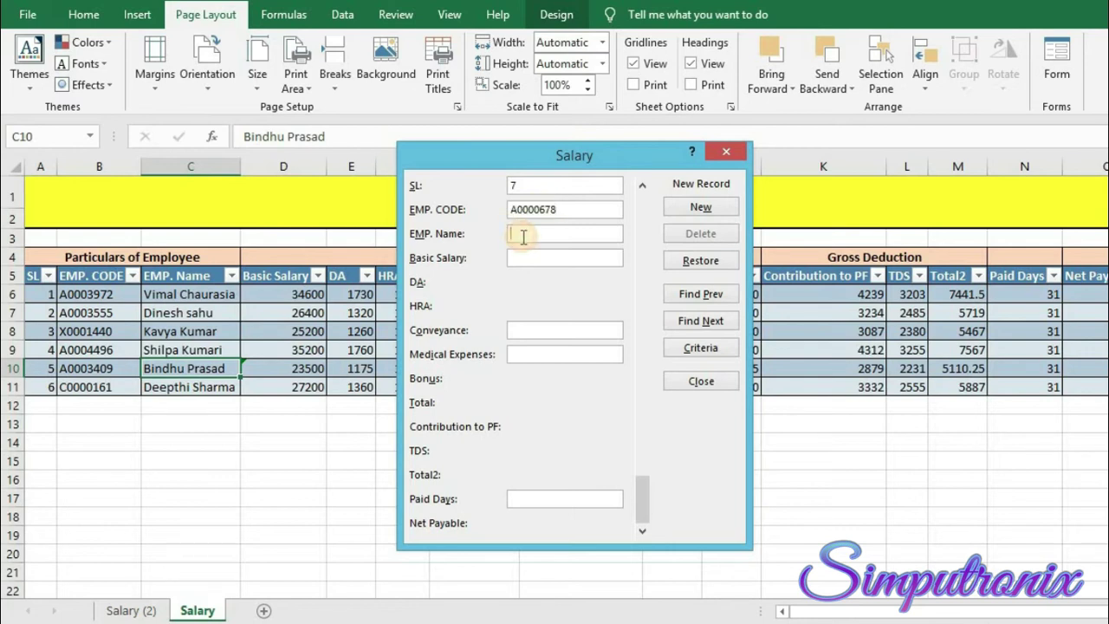
type("Ajit Kumar")
Step: Enter Basic Salary 51000, Conveyance 1500, Medical Expenses 2500 and Paid Days 31 in the new record and submit it
left_click(595, 258)
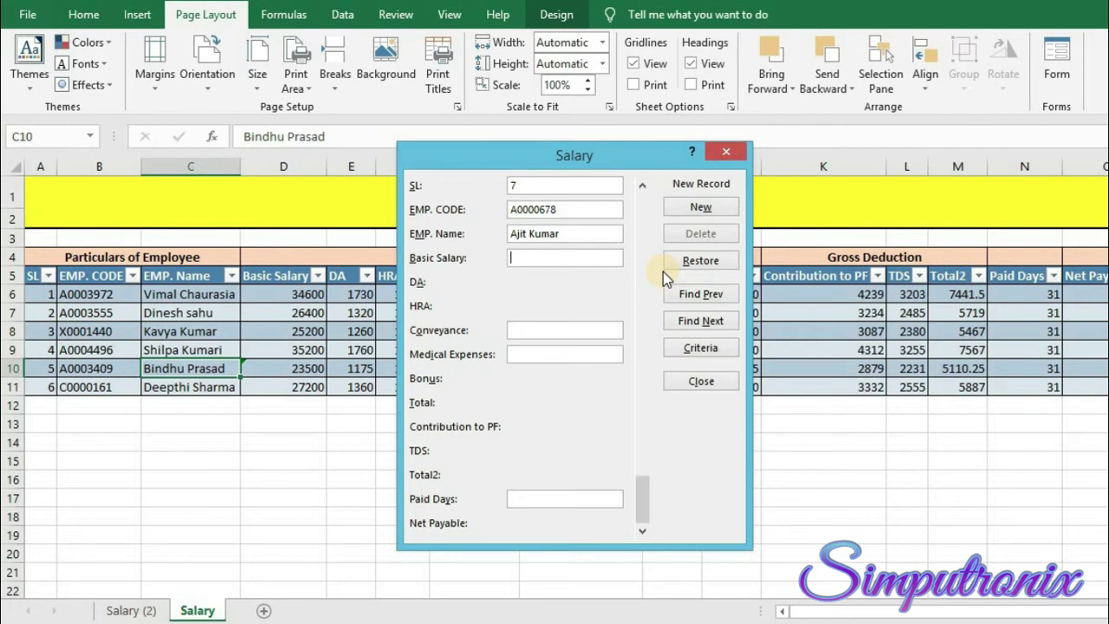
type("51000")
left_click(523, 330)
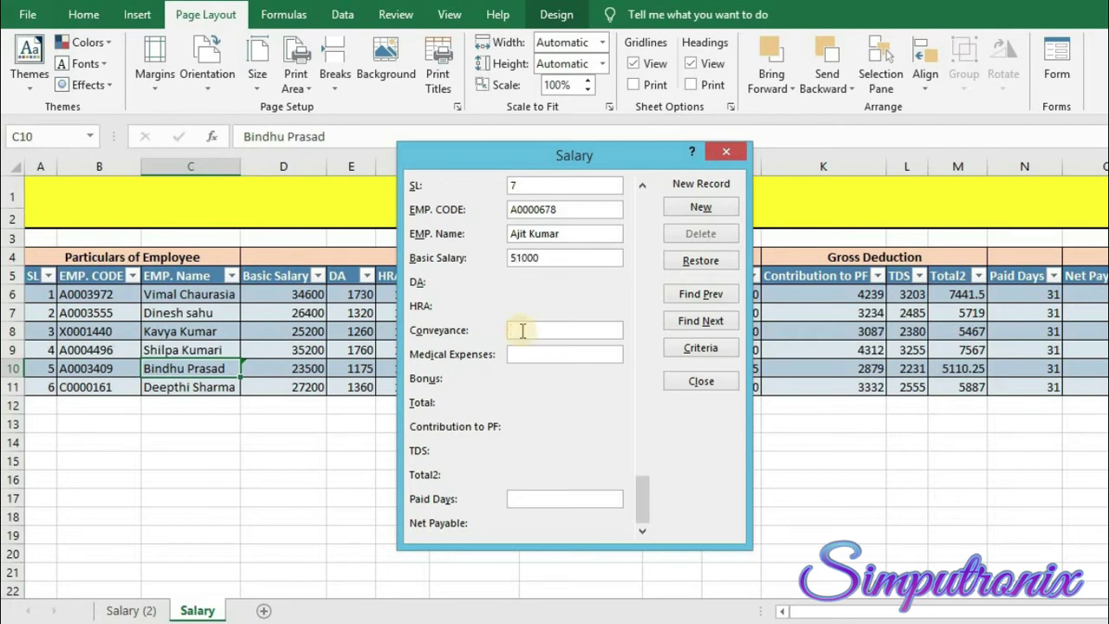
type("15000")
left_click(523, 354)
type("2500")
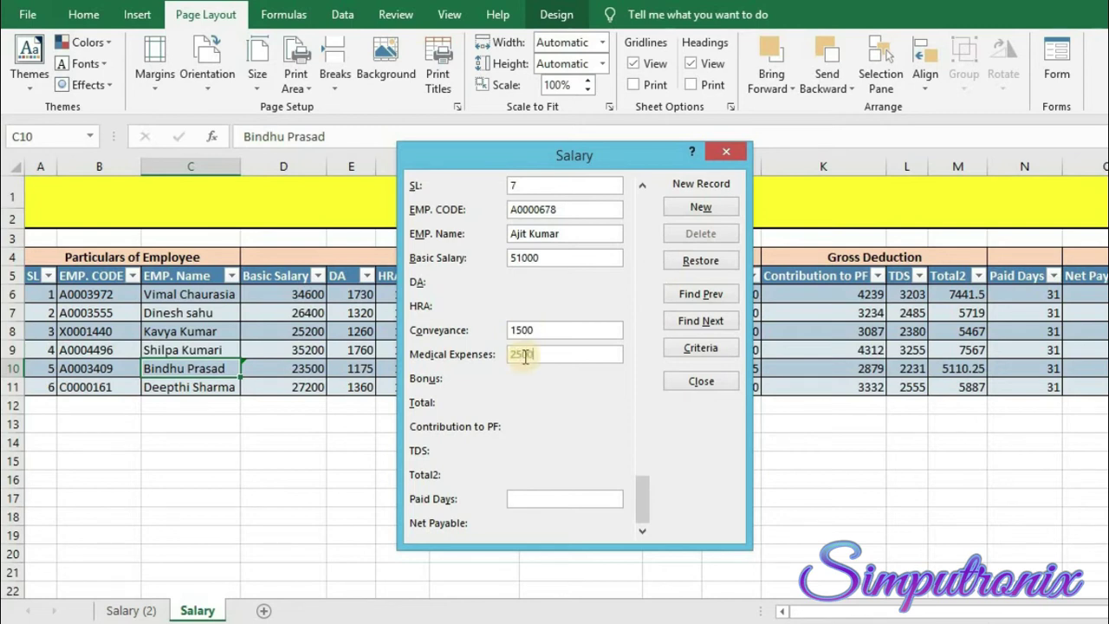
left_click(525, 500)
type("31")
key("Return")
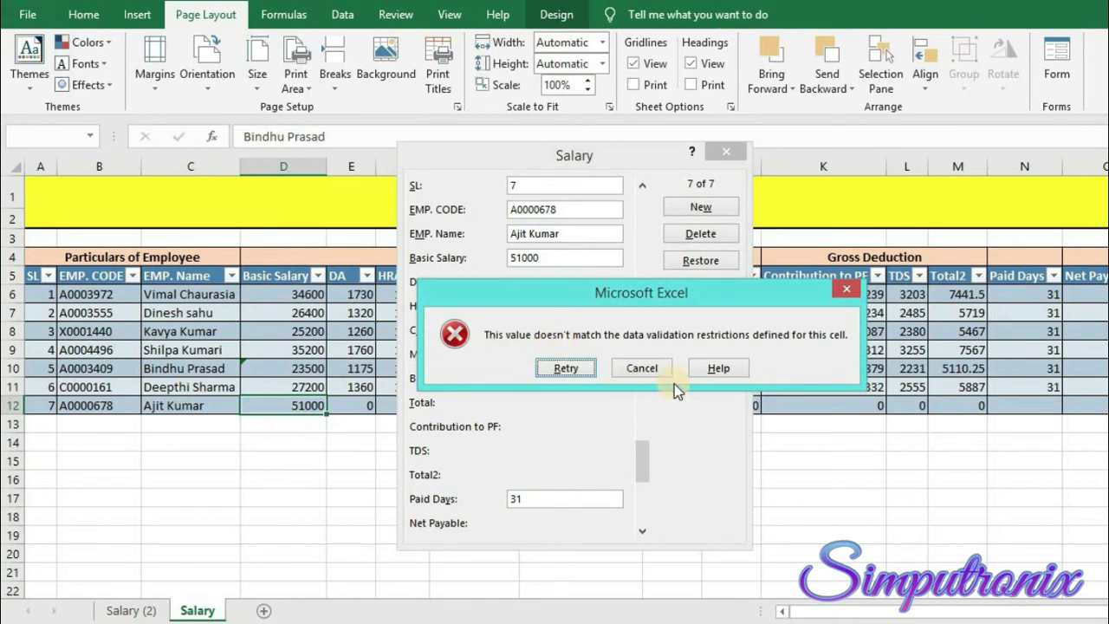
Step: Retry the entry with a Basic Salary of 50000, submit the record and close the form
left_click(558, 370)
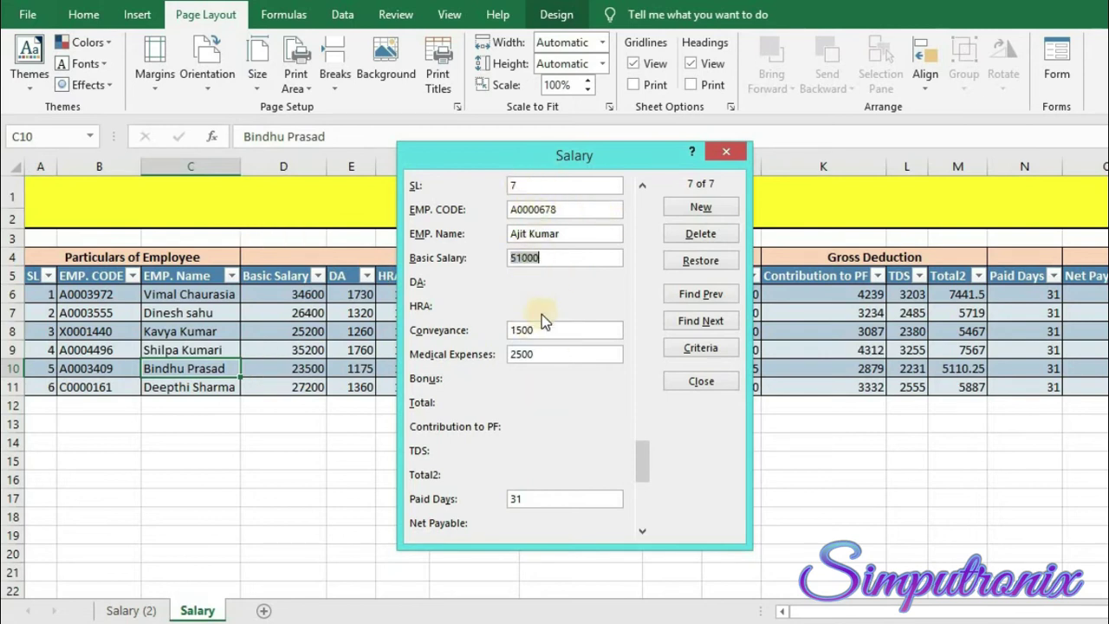
key("BackSpace")
type("50000")
key("Return")
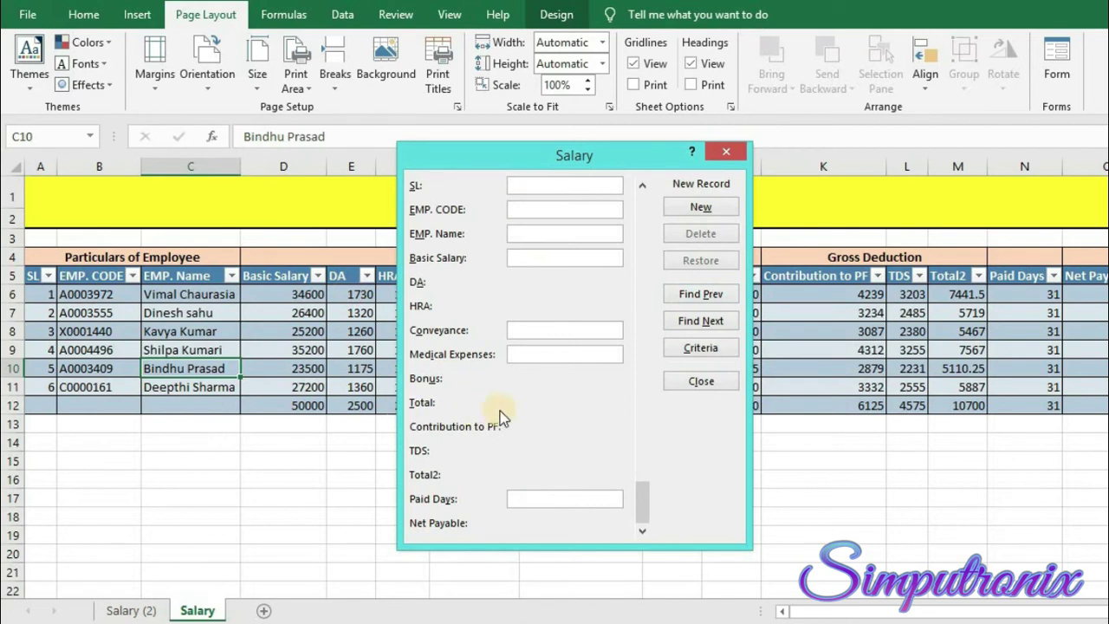
left_click(729, 155)
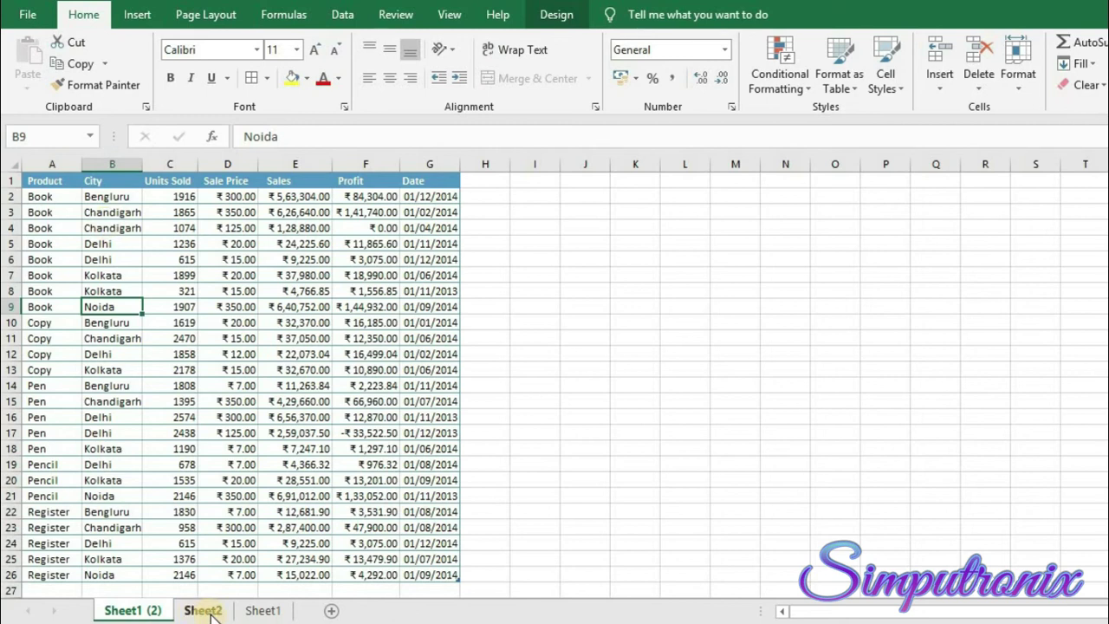
Step: On Sheet2 of the product sales workbook, set the Sale Price cell D2 validation to allow a List, with Ignore blank turned off
left_click(203, 610)
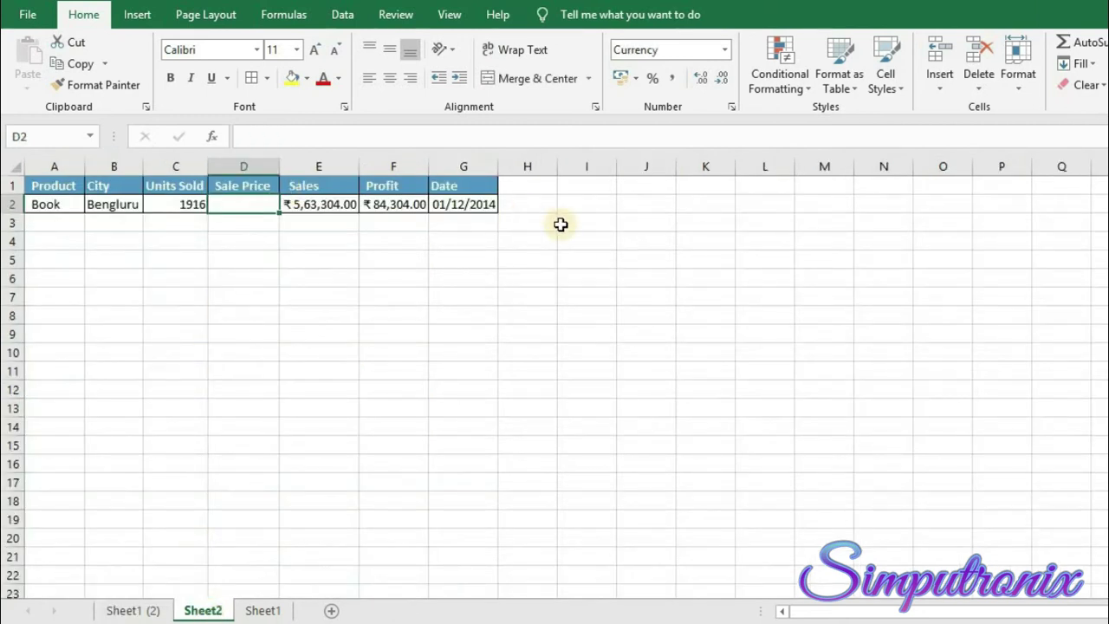
left_click(130, 610)
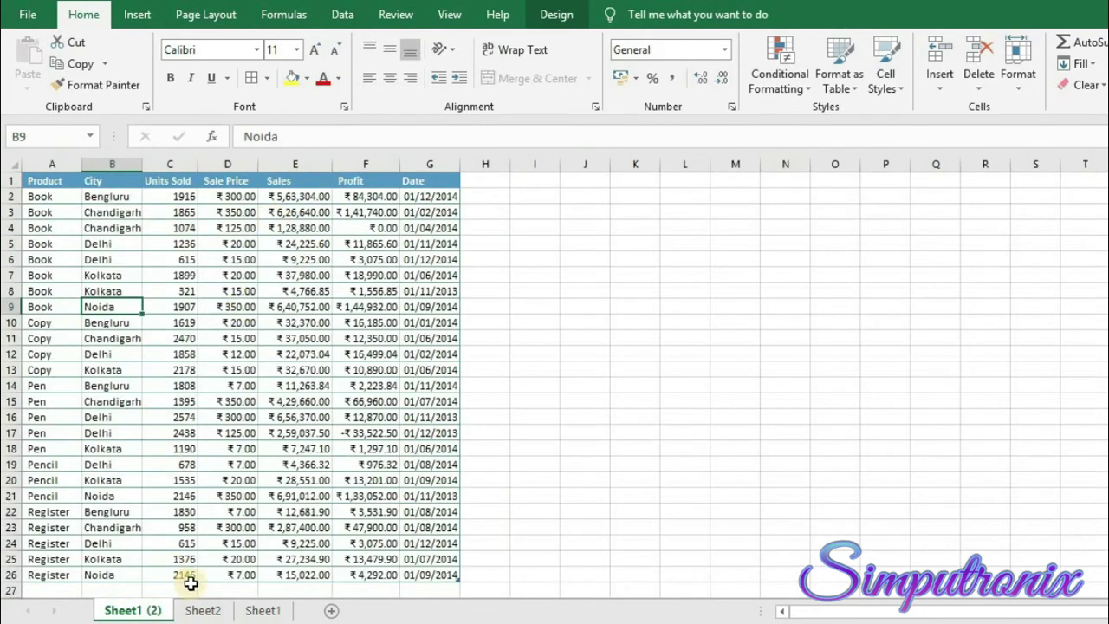
left_click(203, 610)
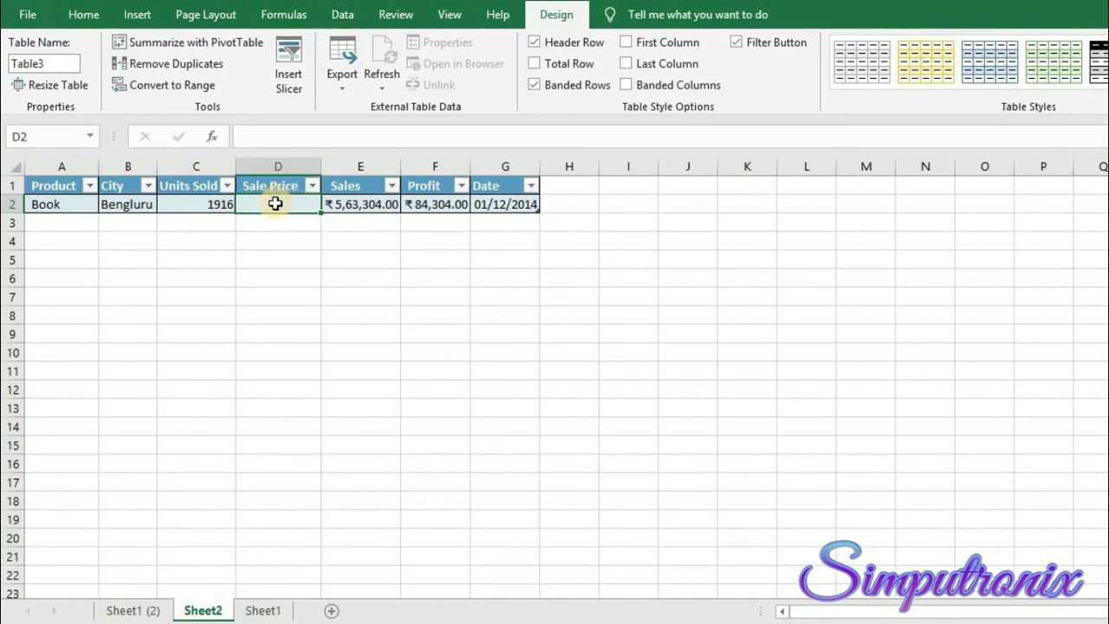
left_click(340, 12)
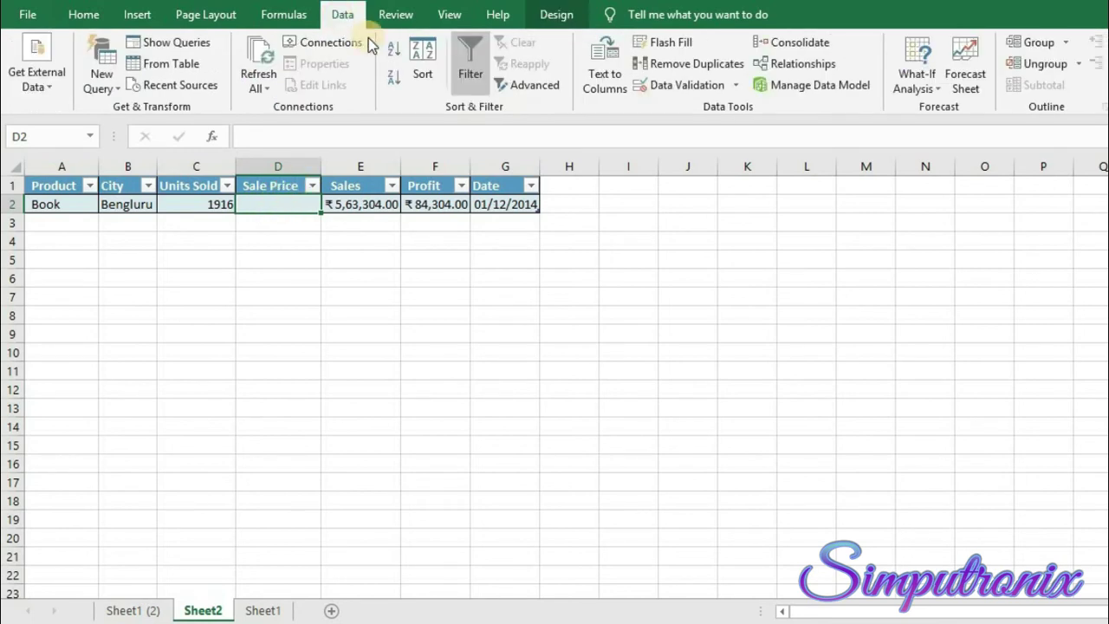
left_click(732, 88)
left_click(732, 109)
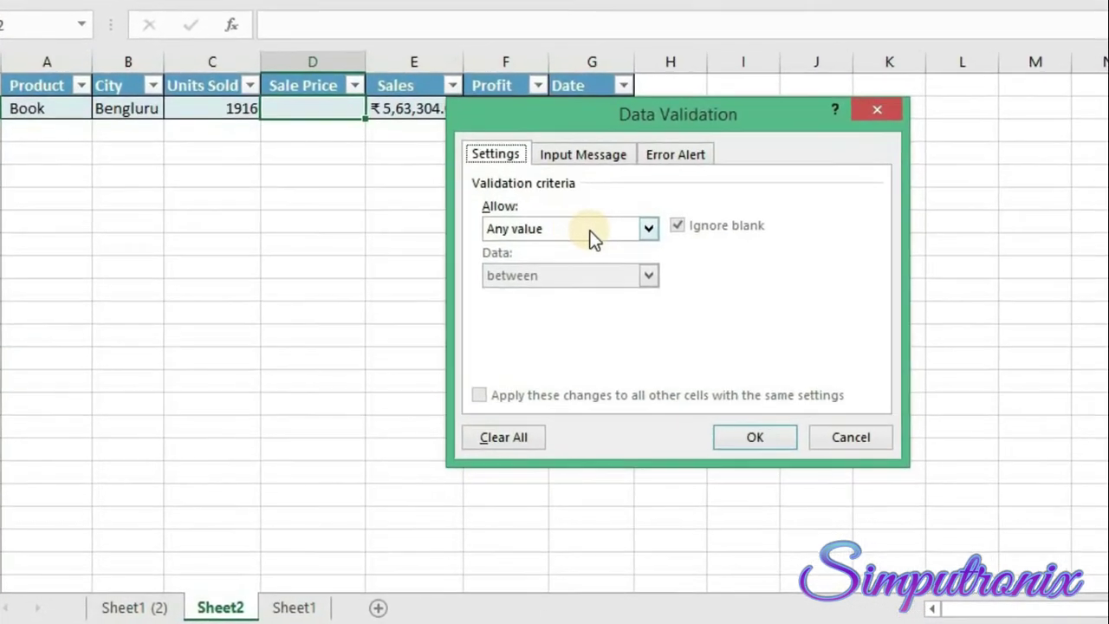
left_click(616, 253)
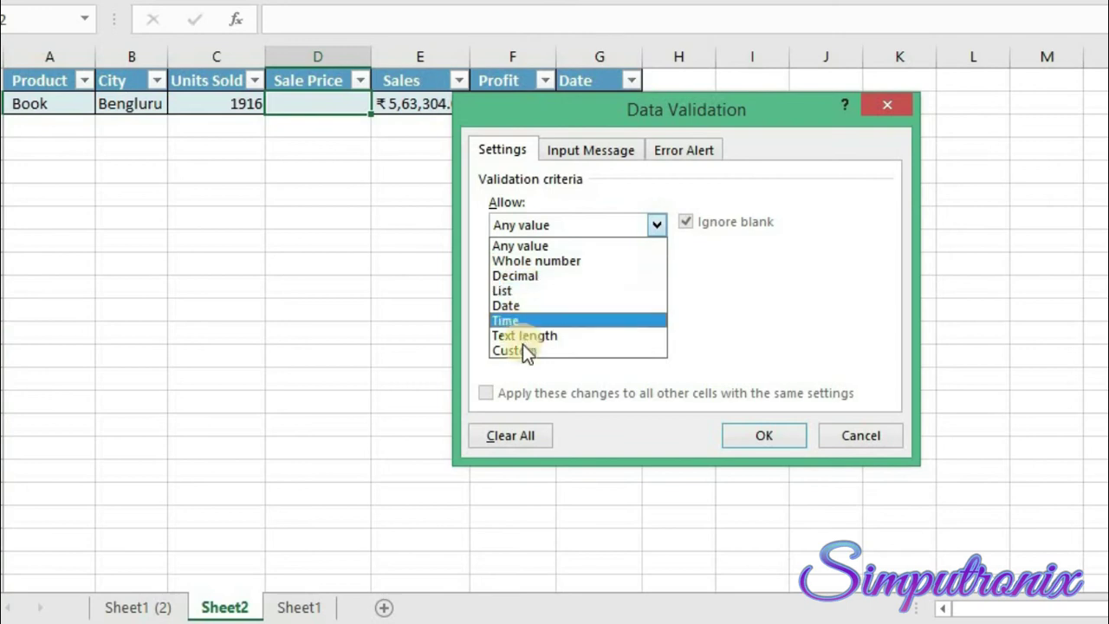
left_click(514, 295)
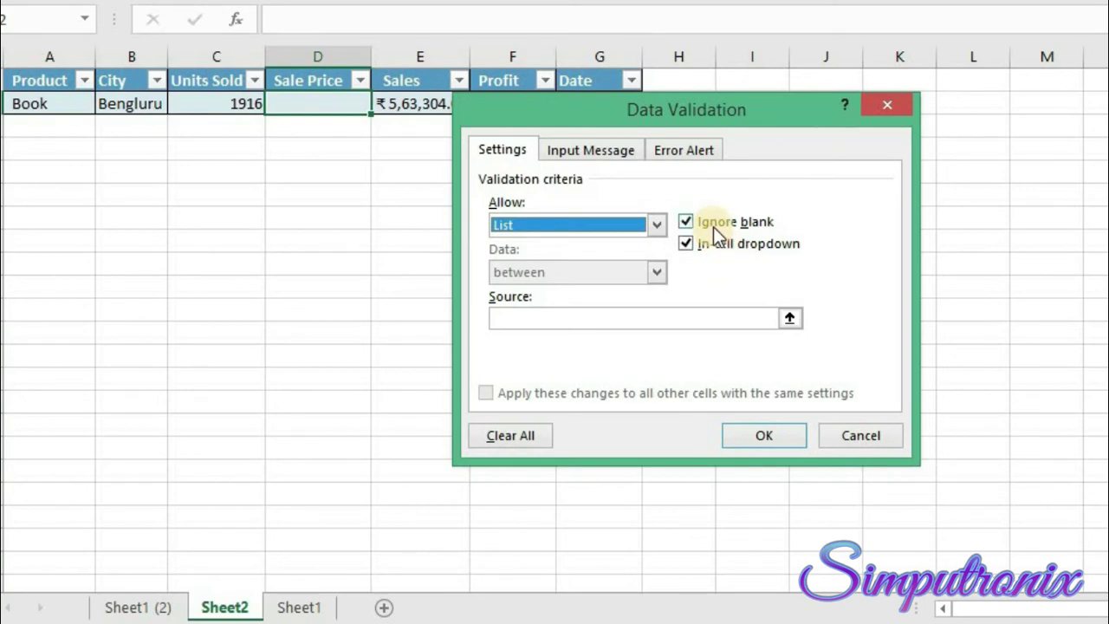
left_click(684, 223)
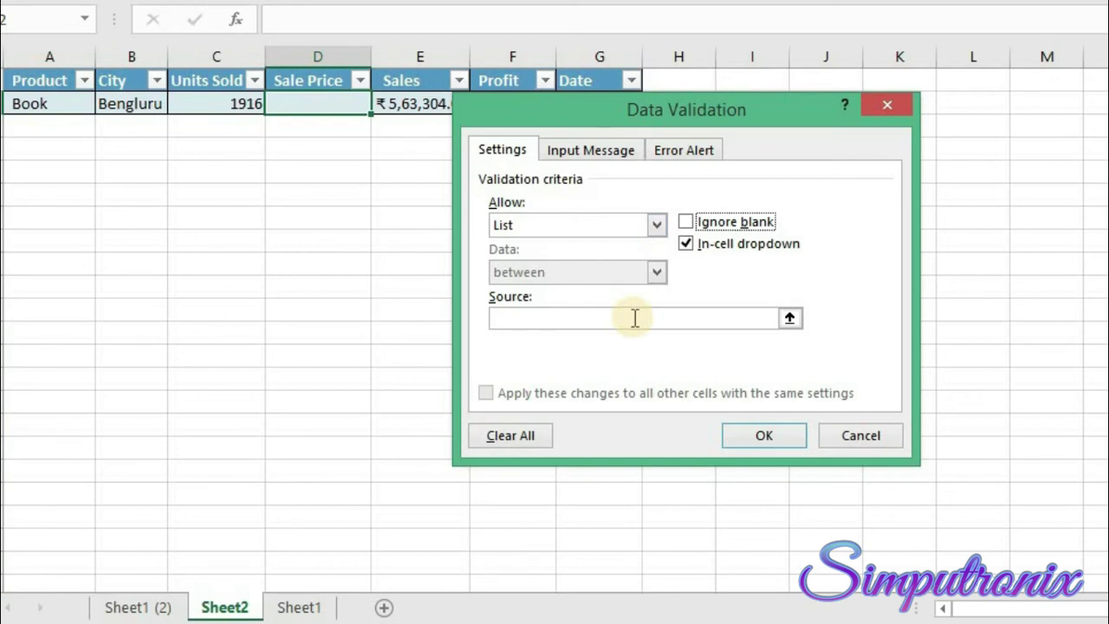
Step: Set the list source to the Sale Price values in D2:D26 on Sheet1 (2)
left_click(602, 322)
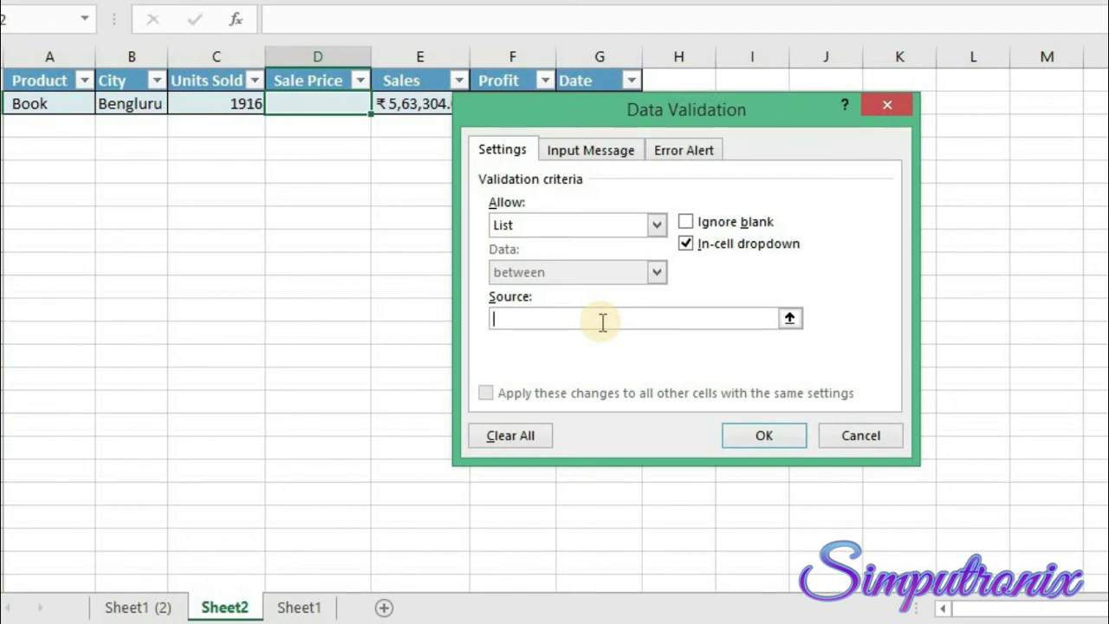
left_click(503, 322)
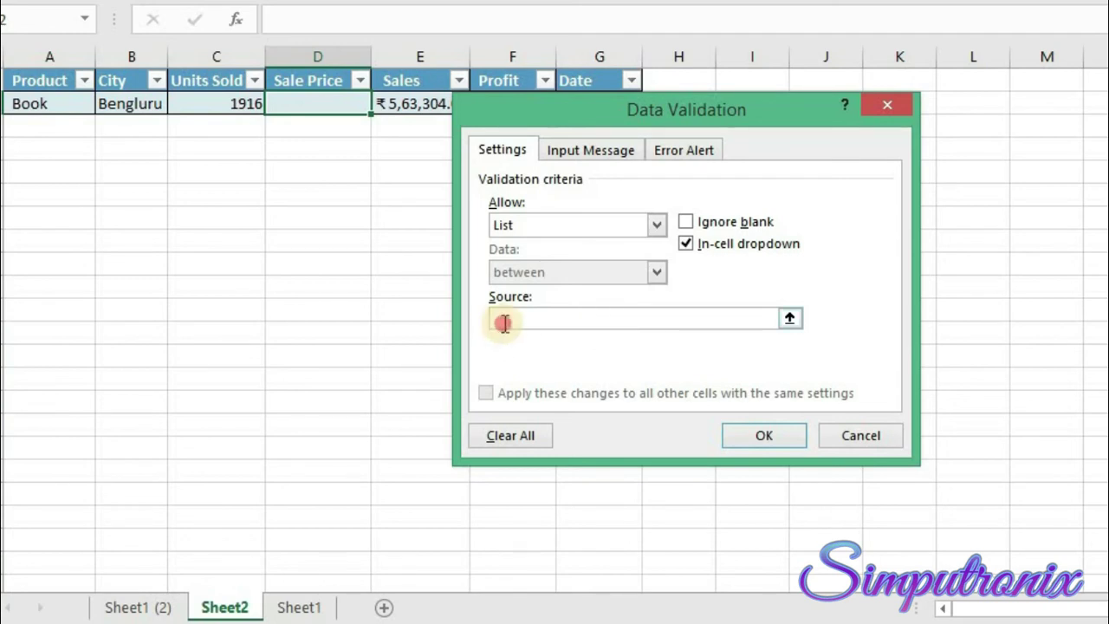
left_click(790, 319)
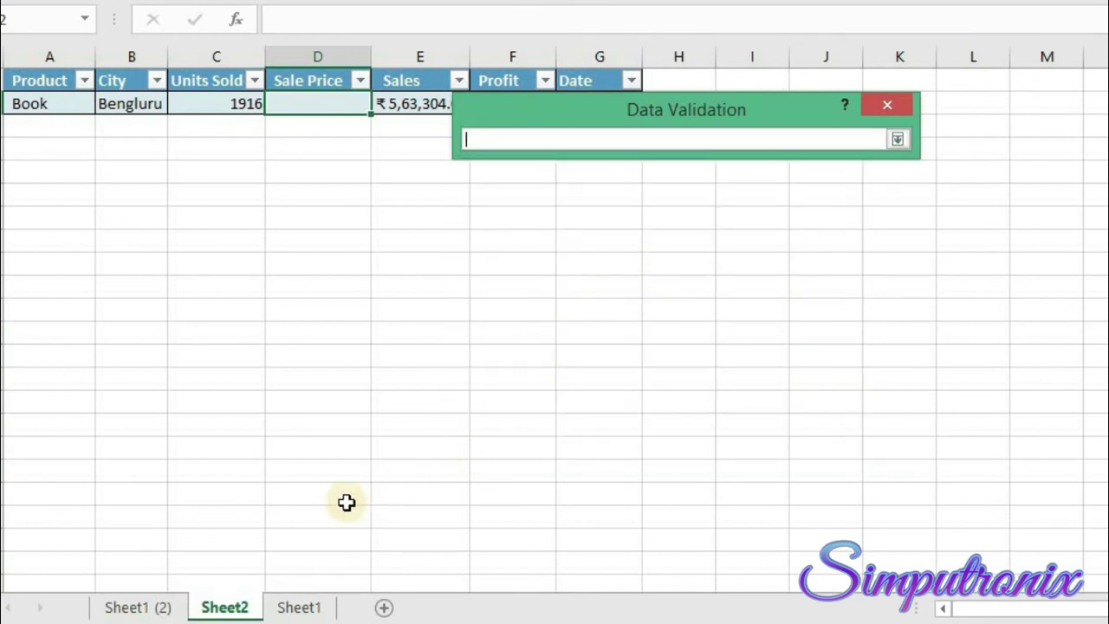
left_click(158, 610)
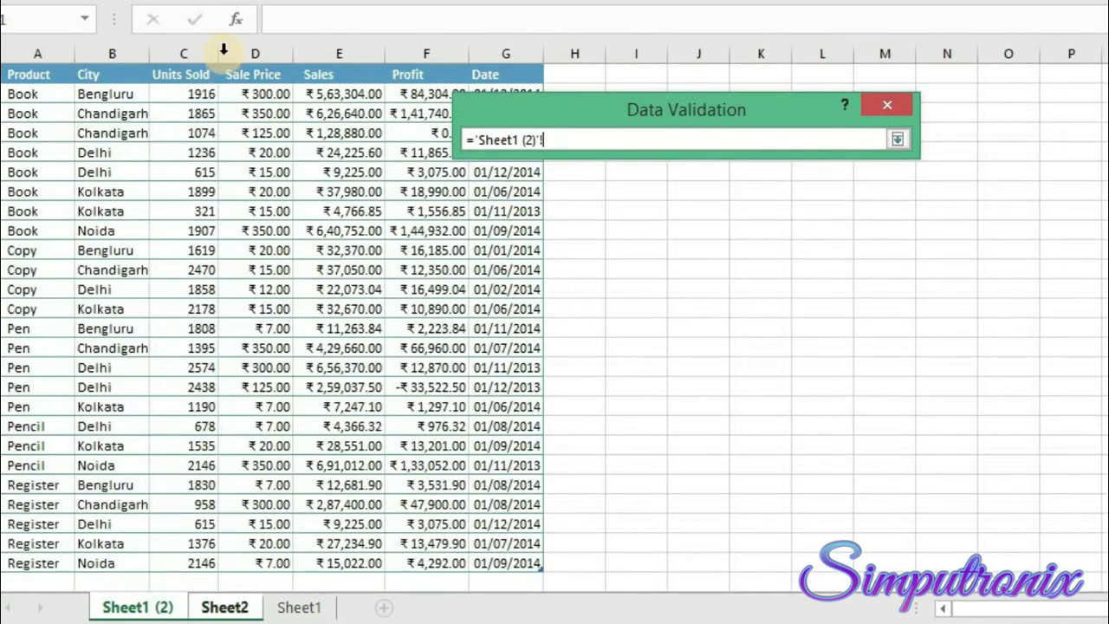
left_click(260, 95)
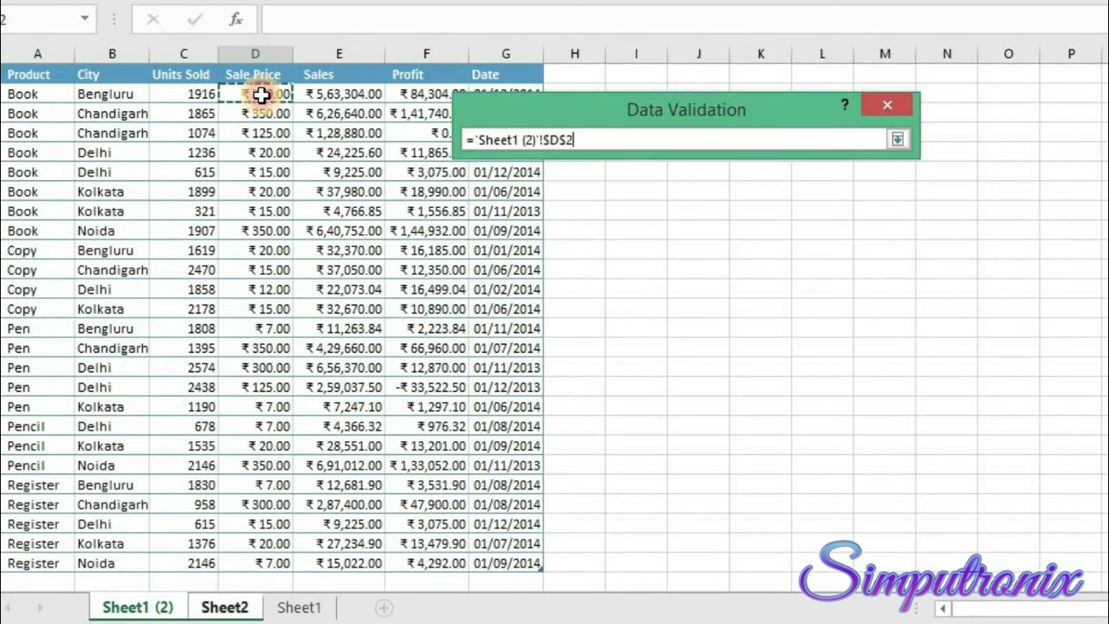
left_click_drag(261, 95, 279, 483)
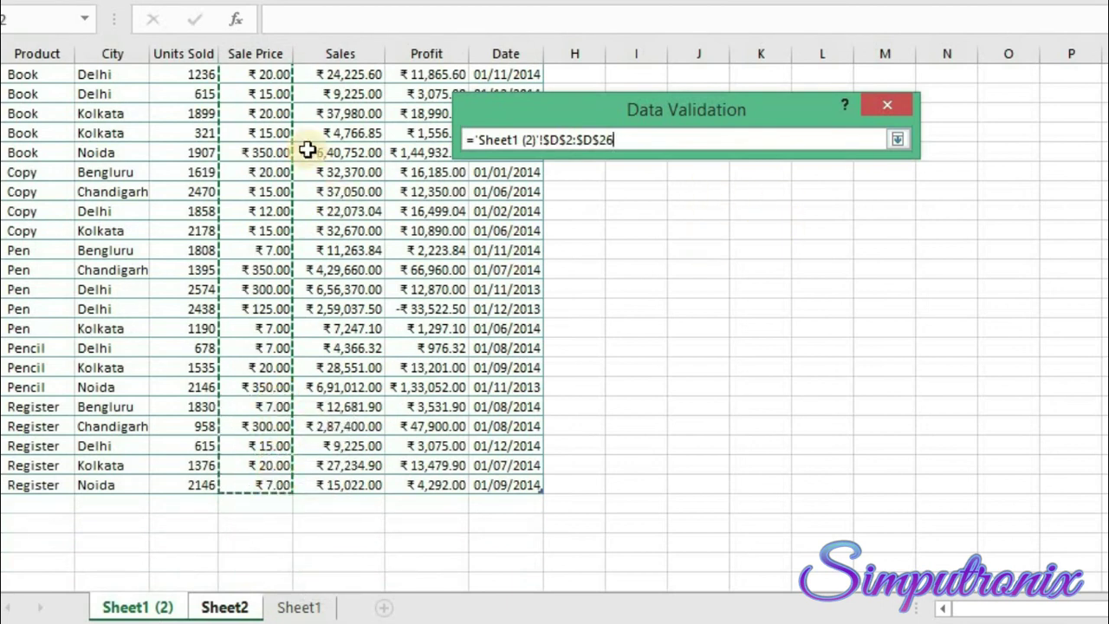
left_click(900, 139)
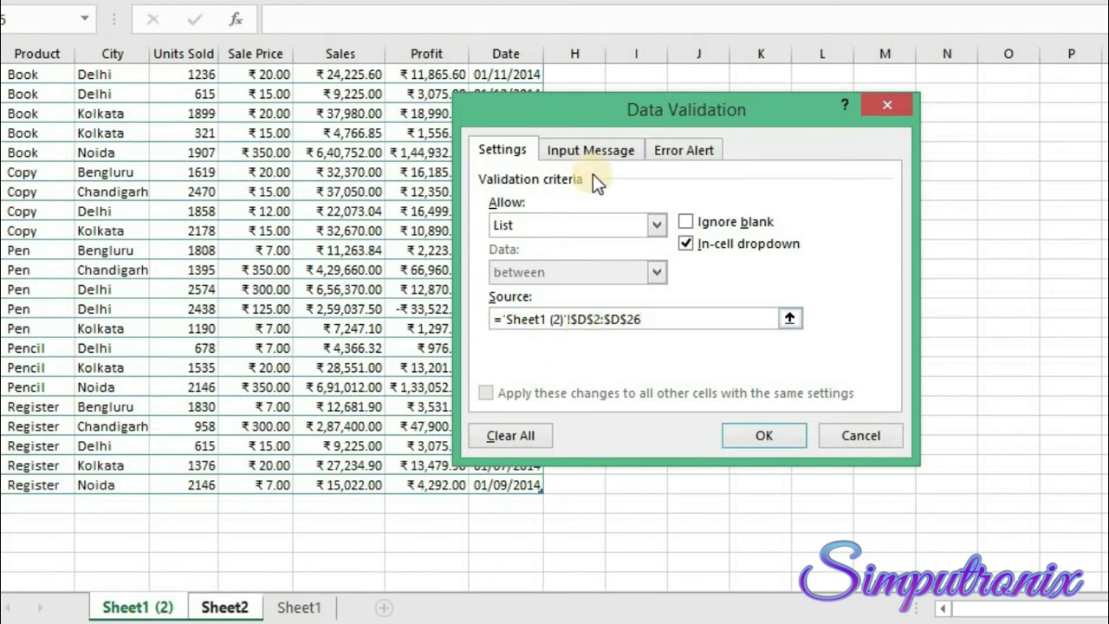
Step: Set the error alert style to Warning and apply the validation rule to the Sale Price cell
left_click(594, 152)
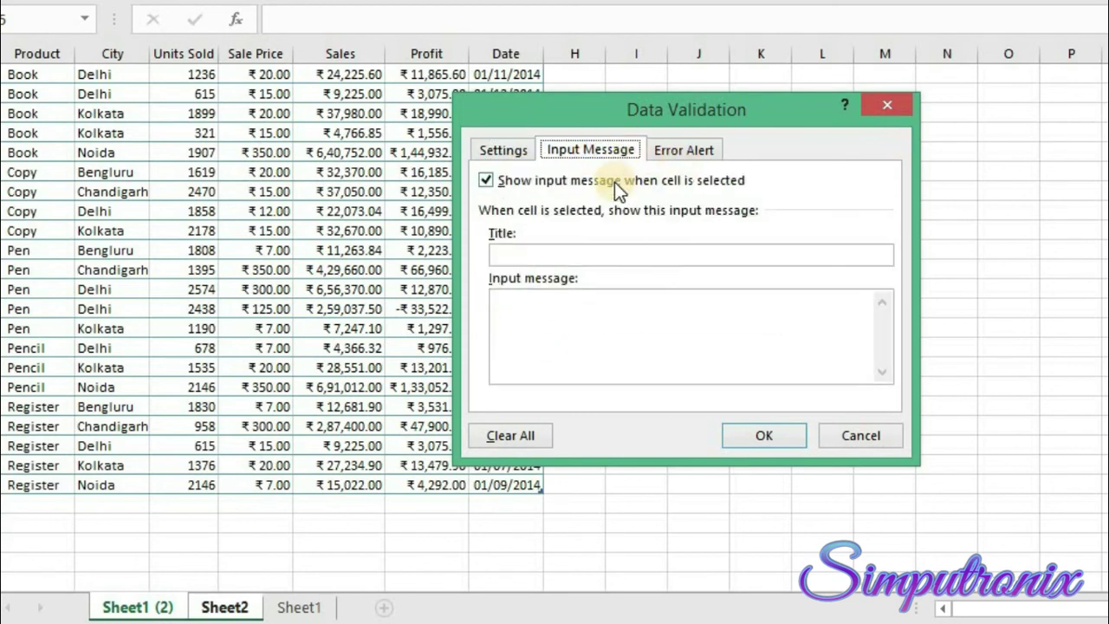
left_click(684, 149)
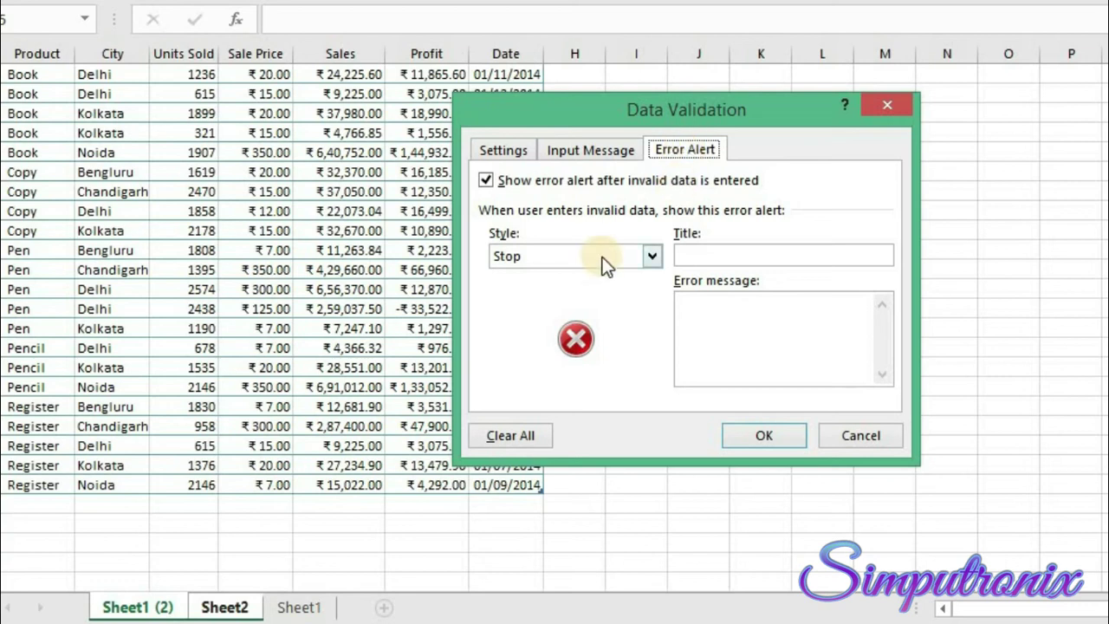
left_click(654, 256)
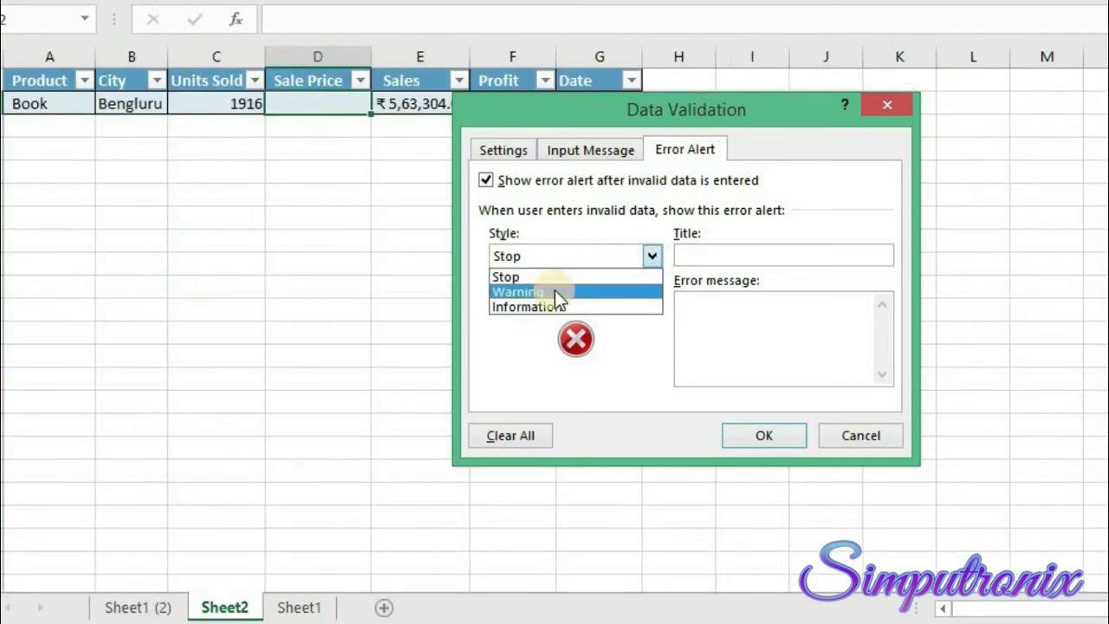
left_click(553, 292)
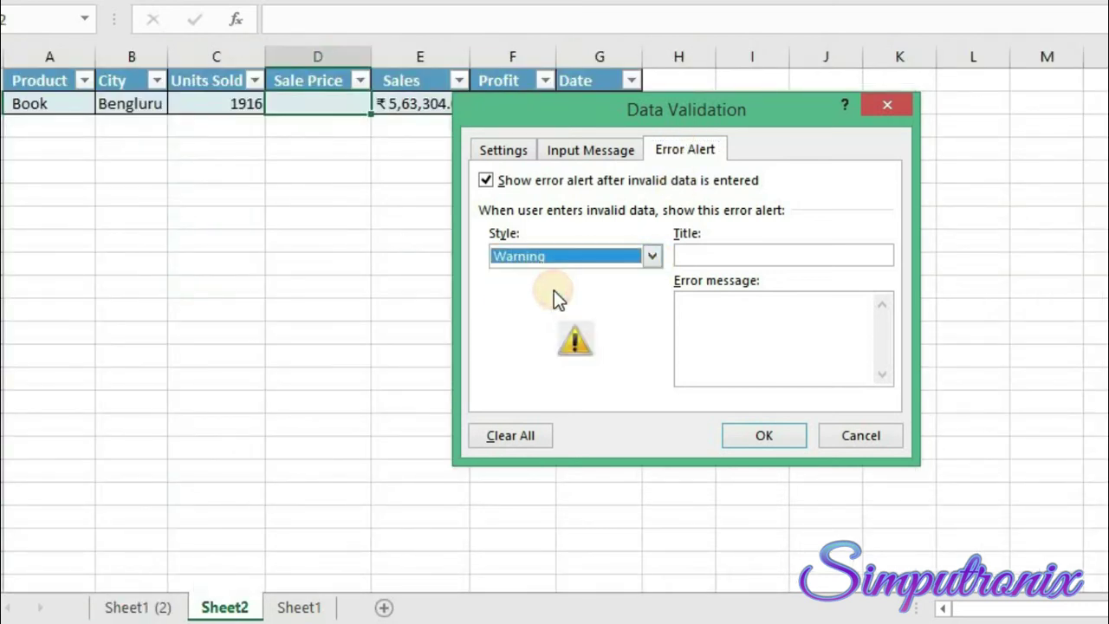
left_click(767, 438)
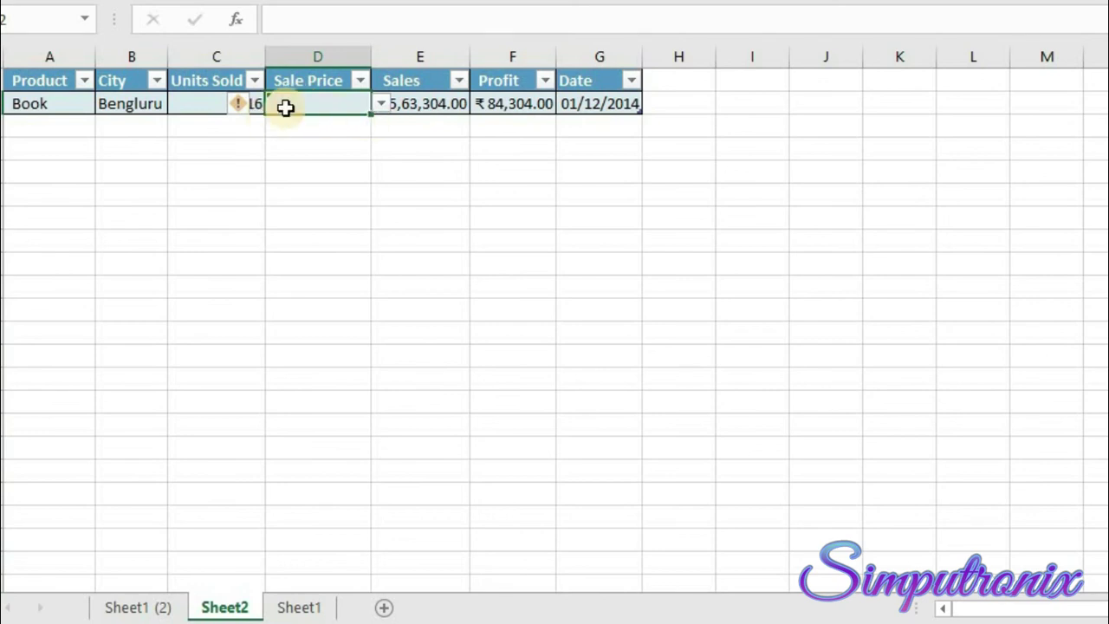
Step: View the choices in the Sale Price drop-down list in cell D2 and close the list without picking one
left_click(381, 103)
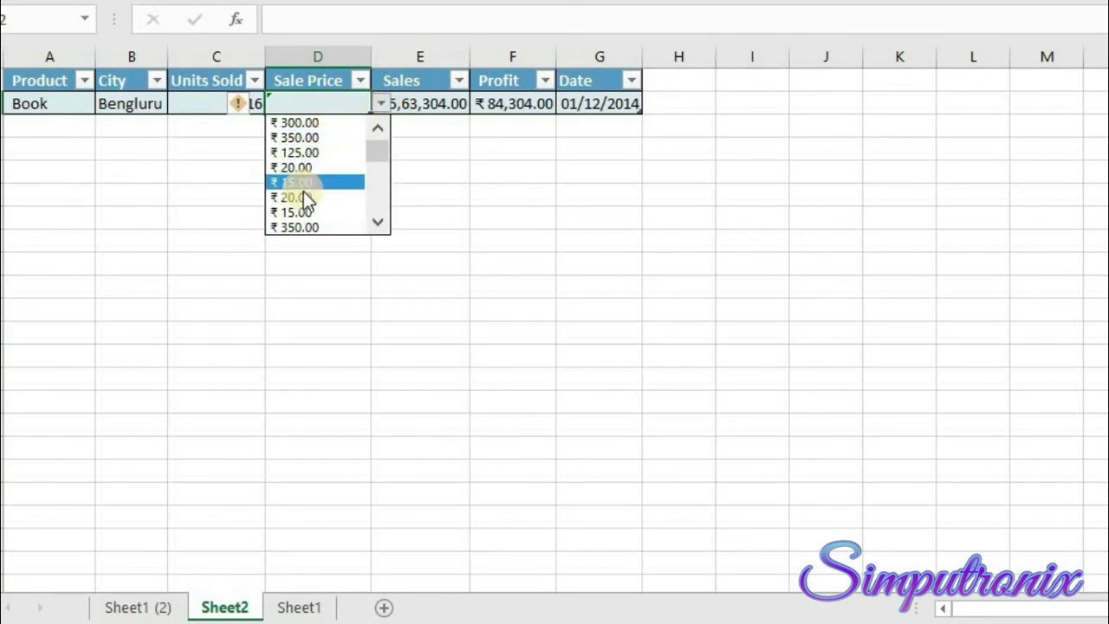
left_click(45, 107)
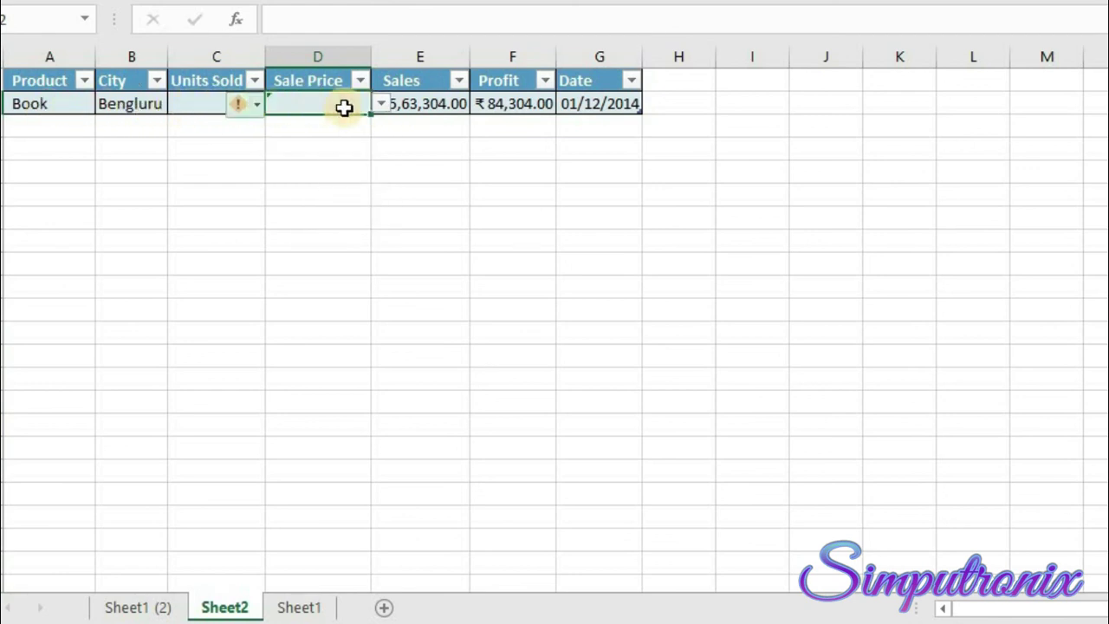
Step: Set the Sale Price of the Book row in D2 to ₹ 350.00 using its drop-down list
left_click(382, 104)
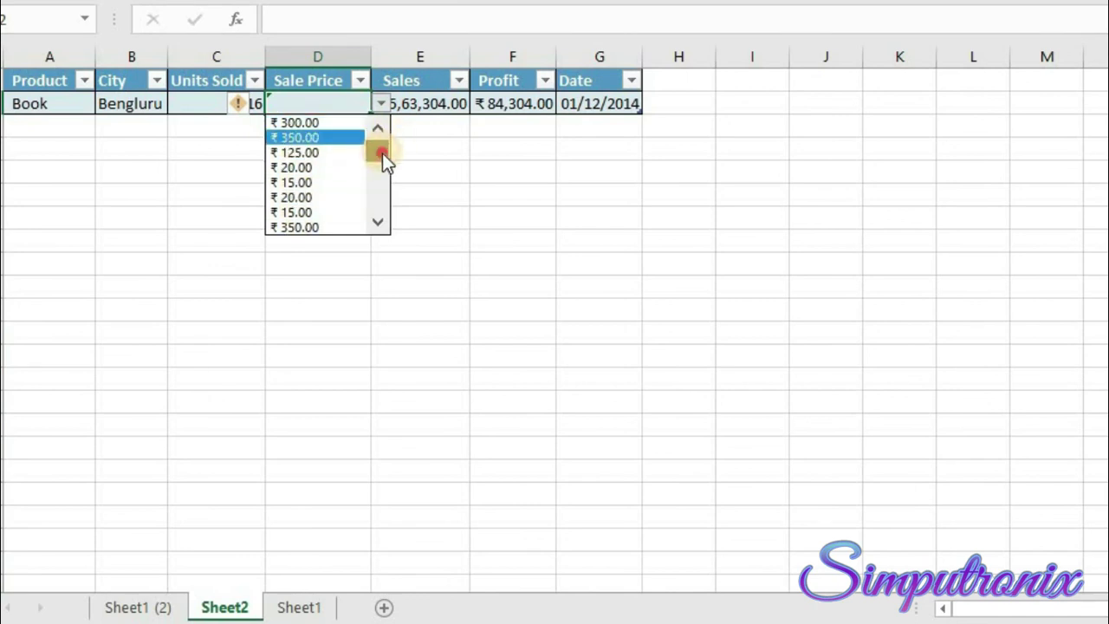
left_click_drag(382, 152, 357, 166)
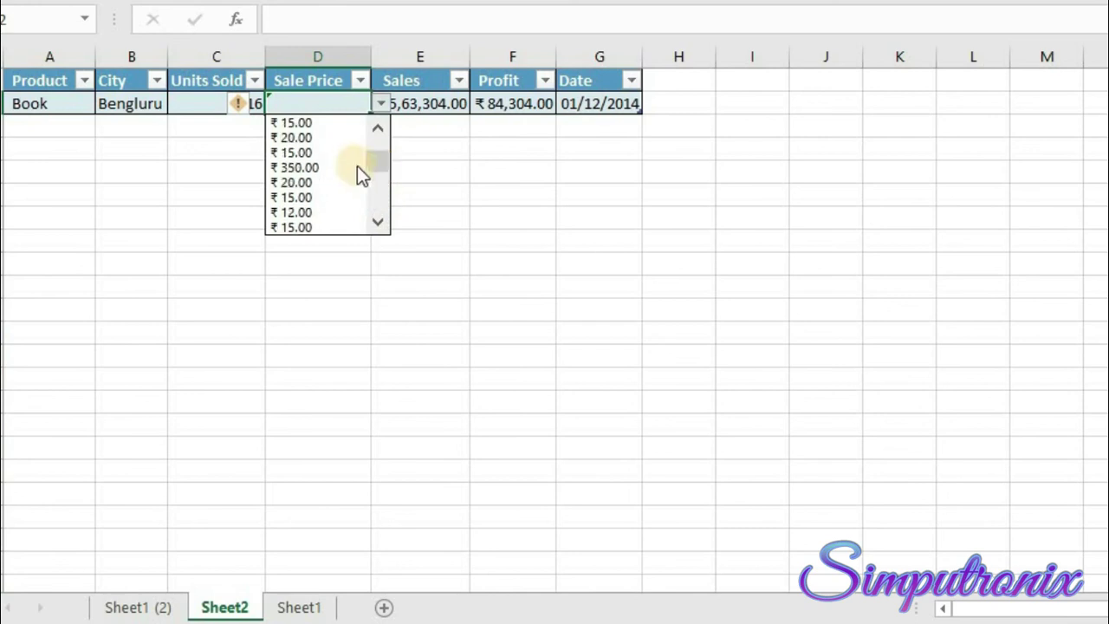
left_click(332, 167)
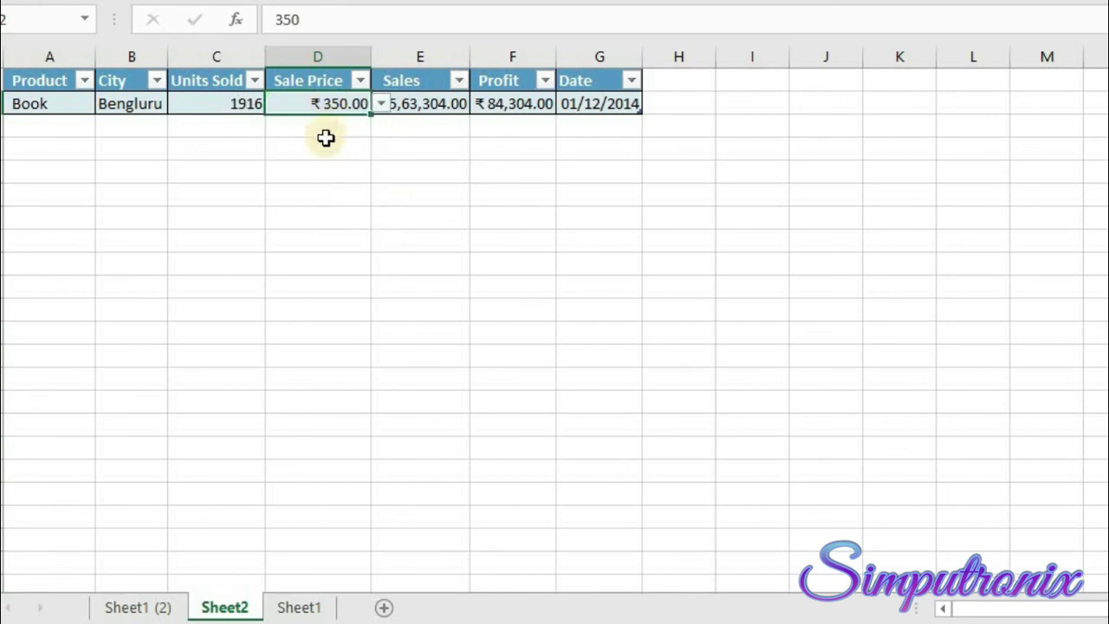
left_click(324, 144)
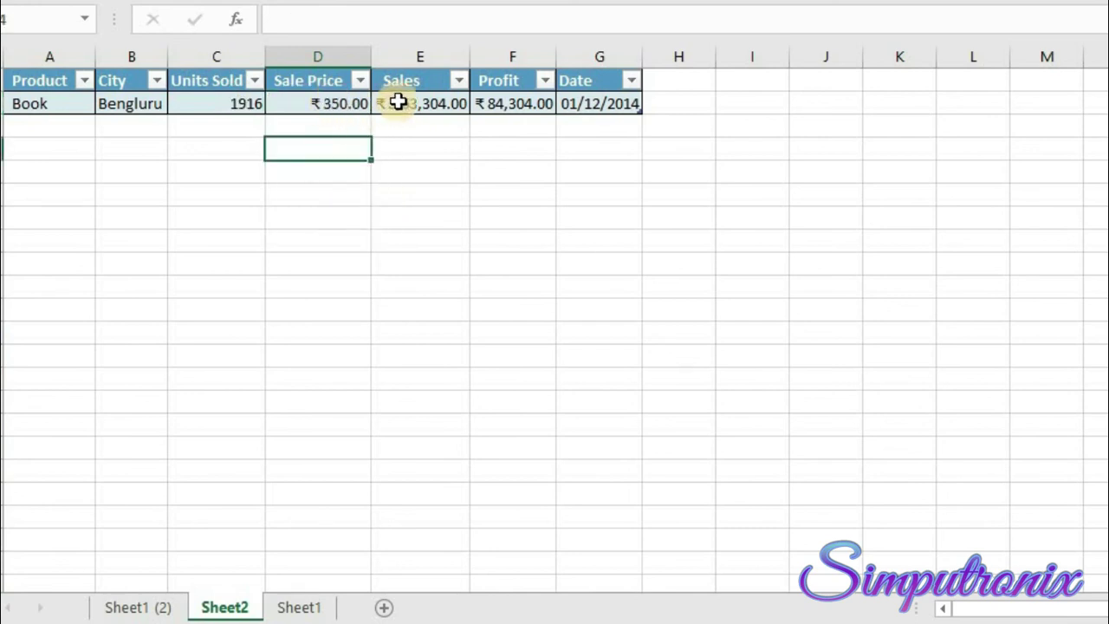
Step: Add a table row in row 3 with product Copy, city Chennai and 150 units sold
left_click(63, 118)
type("C")
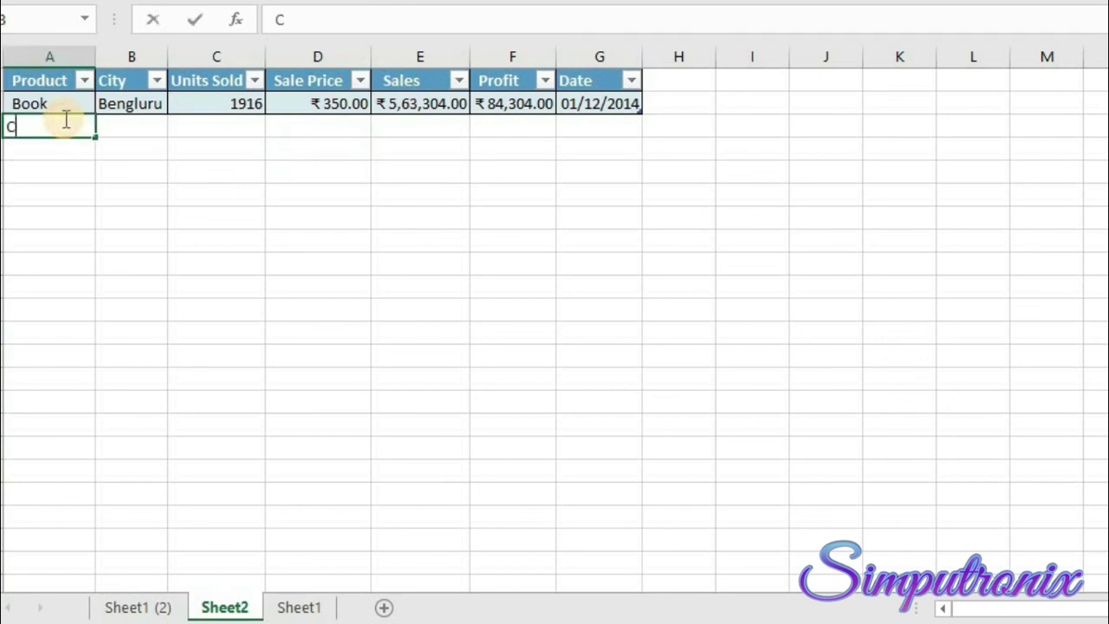
type("opy")
key("Tab")
type("Chennai")
key("Tab")
type("150")
key("Tab")
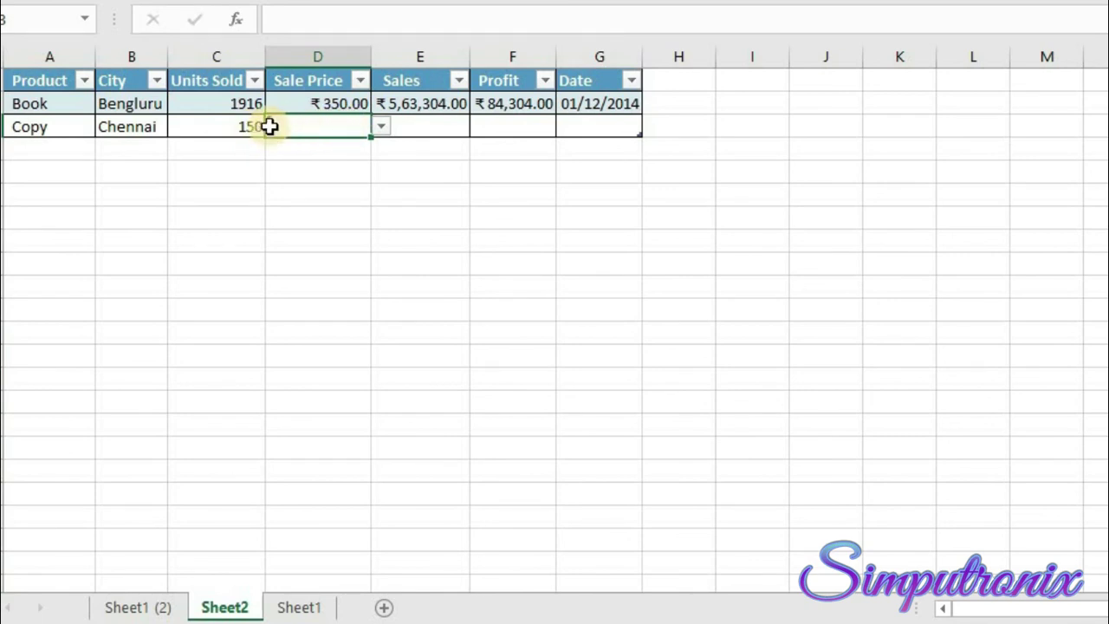
Step: Choose ₹ 20.00 from the validation list as the Sale Price of the Copy row in D3
left_click(378, 127)
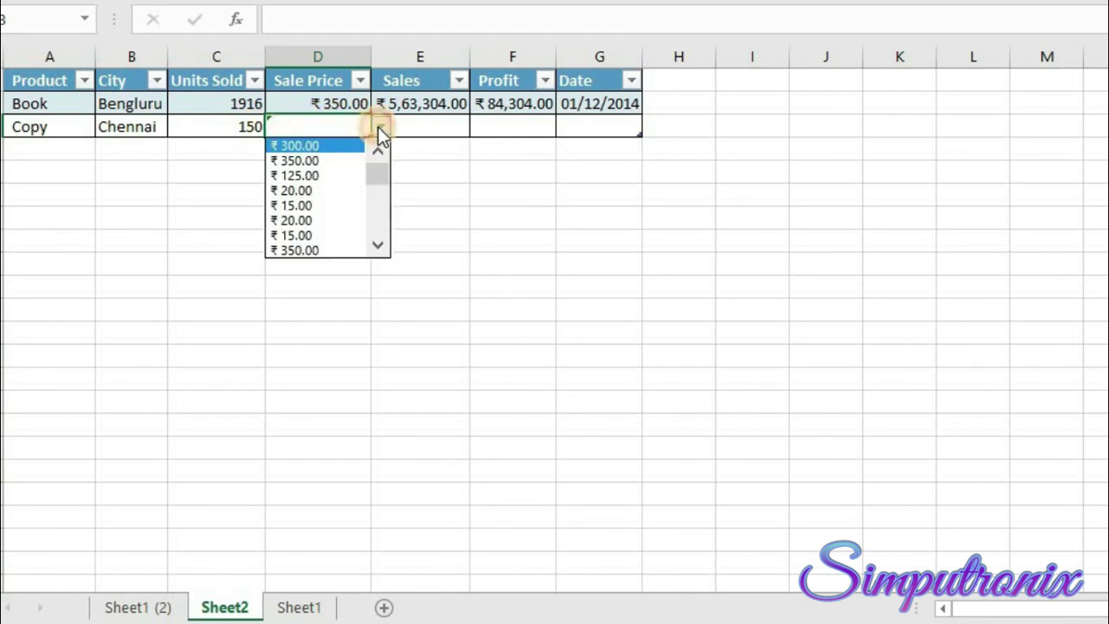
left_click(304, 197)
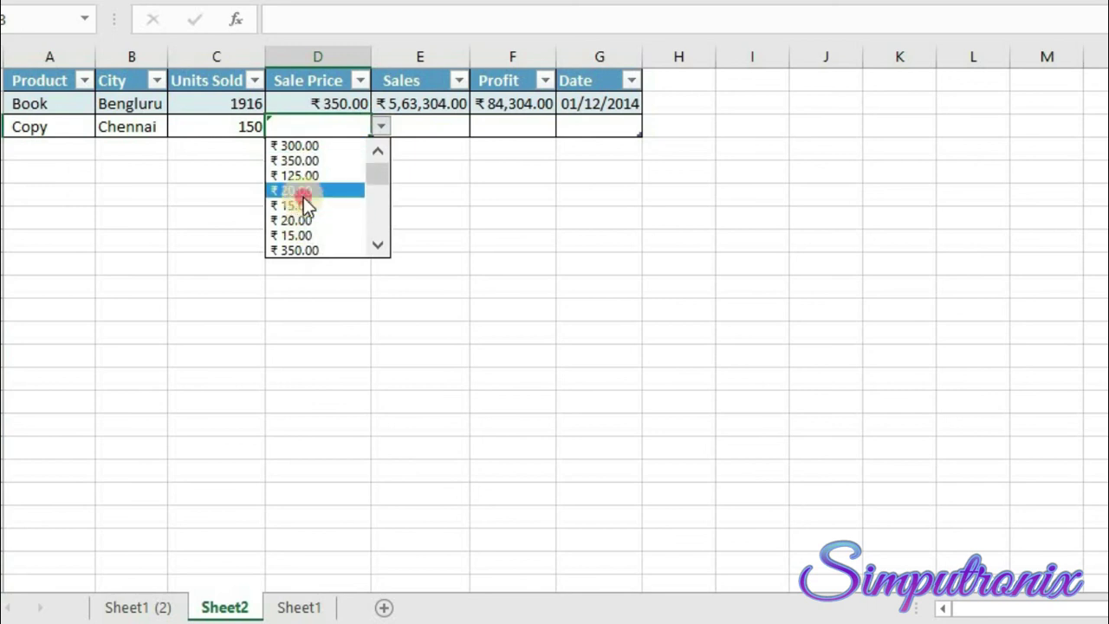
left_click(425, 126)
Step: Enter the unlisted value 50 as the Copy row's Sale Price in D3 and accept it despite the validation rule
left_click(316, 128)
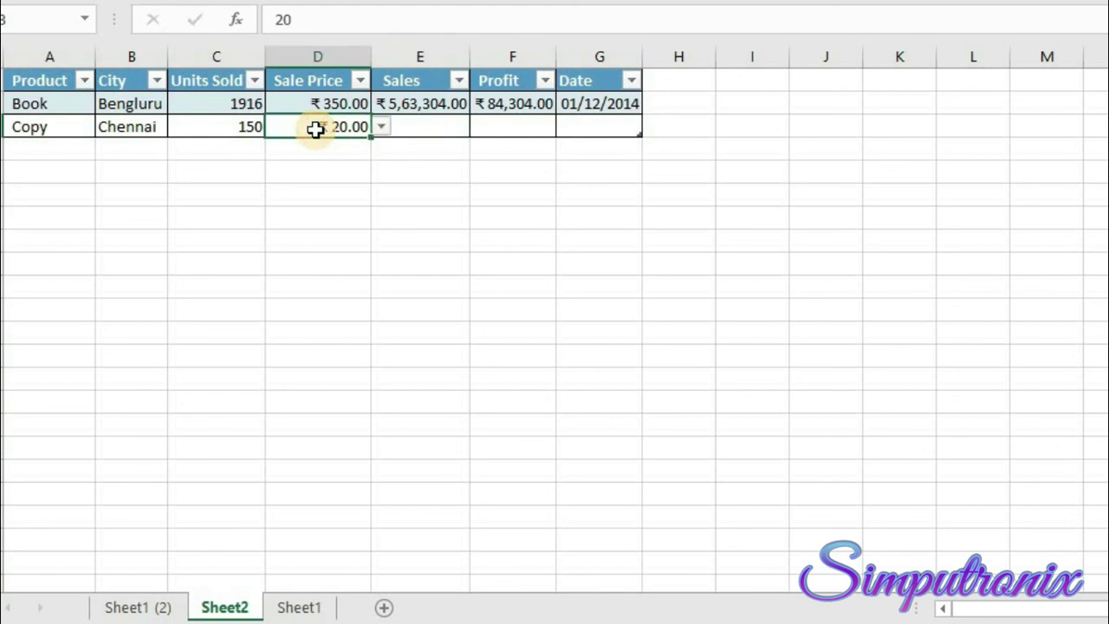
type("50")
key("Return")
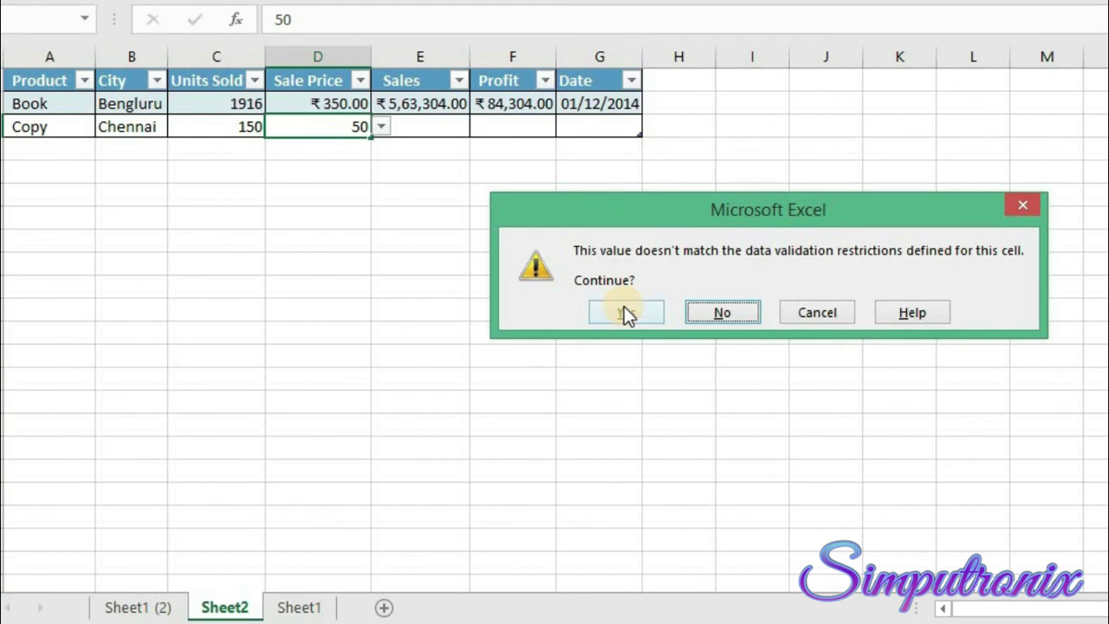
key("Return")
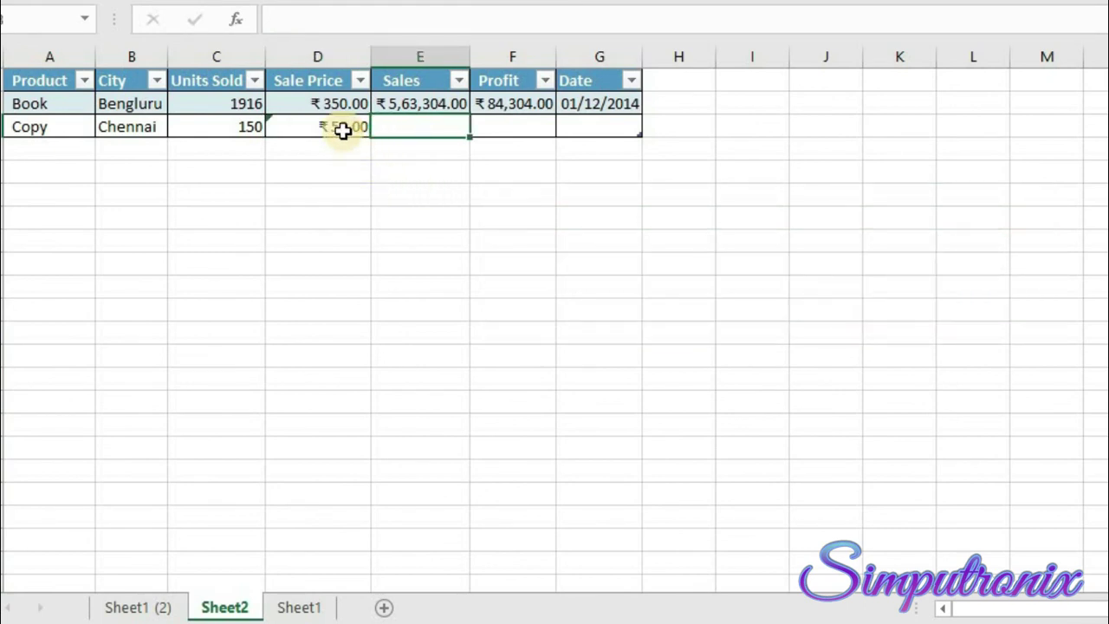
Step: Replace the unlisted Sale Price in D3 with ₹ 20.00 from the drop-down list
left_click(341, 128)
left_click(382, 126)
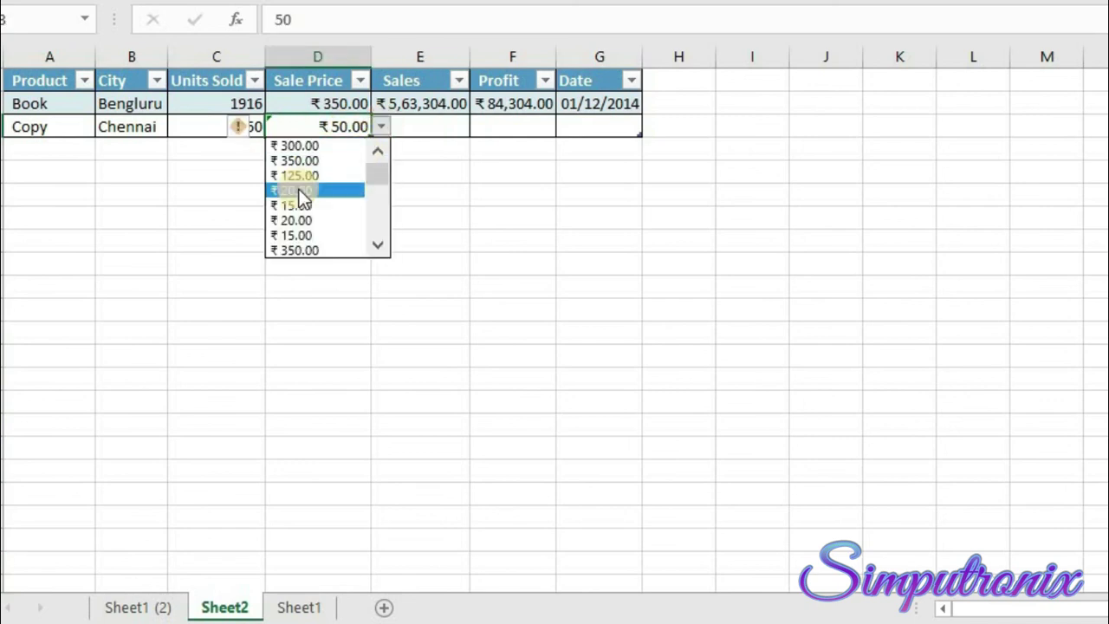
left_click(299, 190)
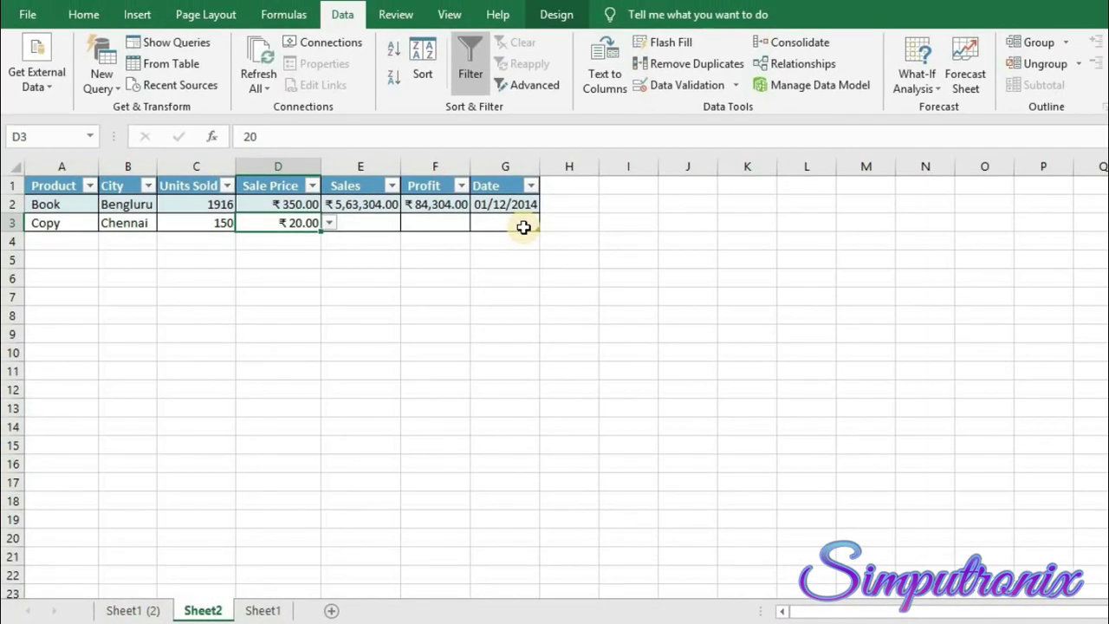
left_click(733, 85)
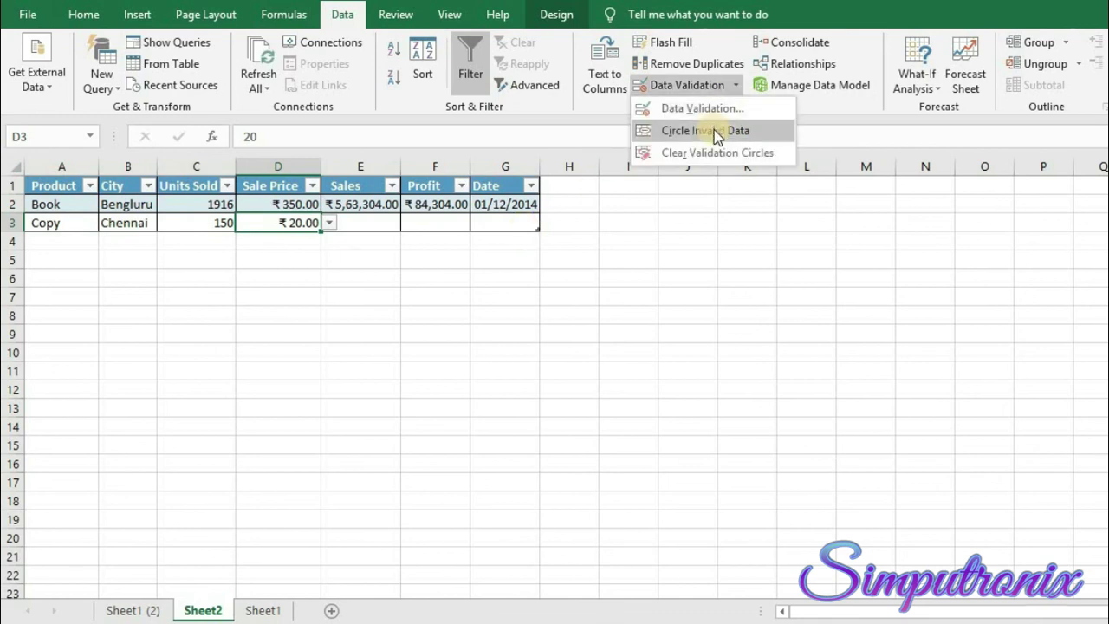
left_click(404, 267)
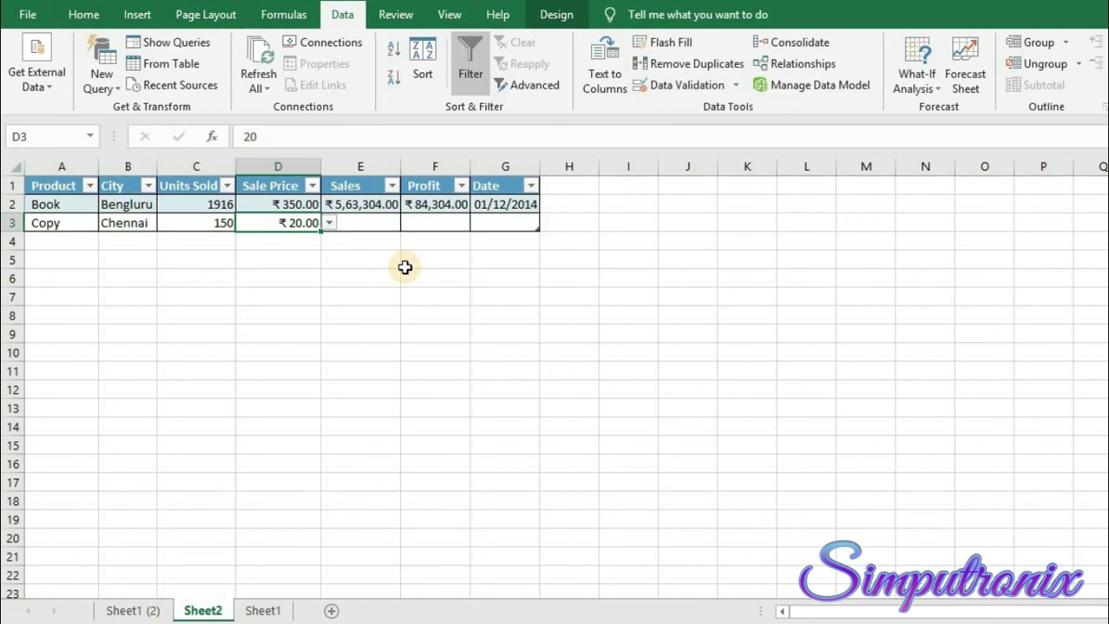